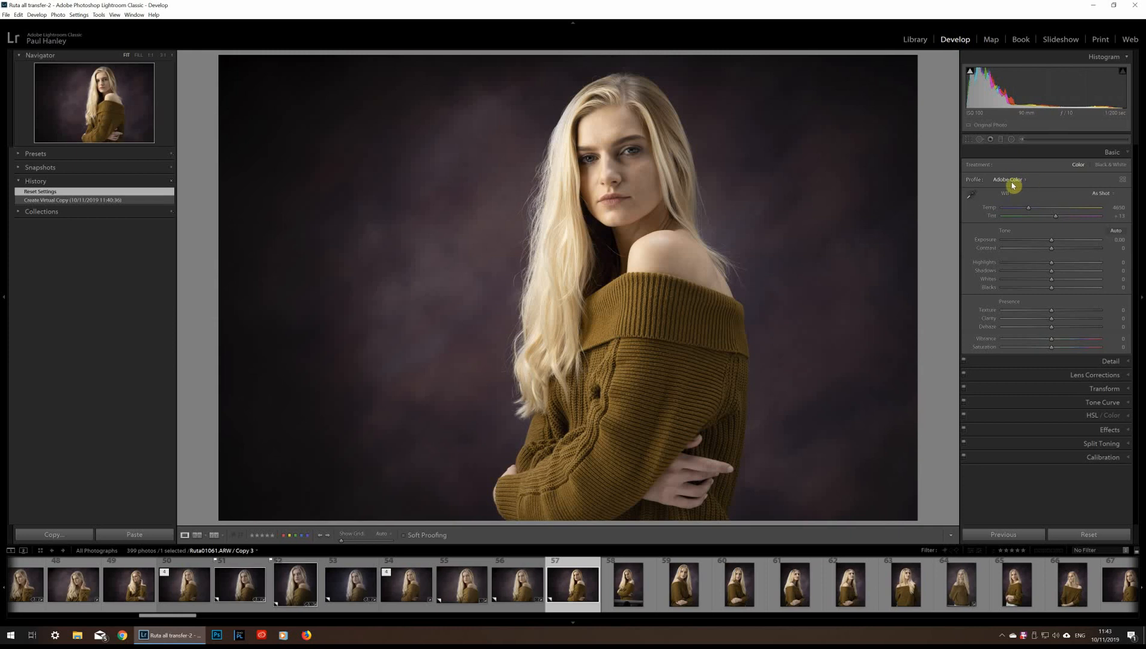
Try the Adobe Standard profile on the portrait, compare it with the reset state, and revert to the reset state
{"action": "left_click", "coordinate": [1011, 181]}
{"action": "left_click", "coordinate": [1074, 212]}
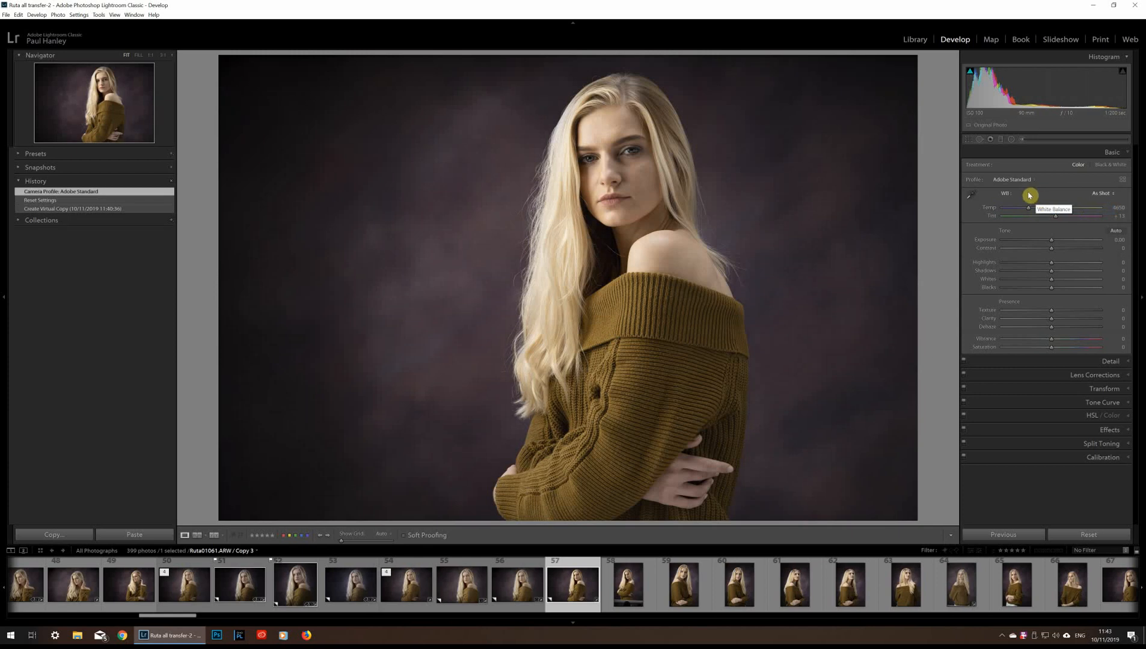
{"action": "left_click", "coordinate": [46, 200]}
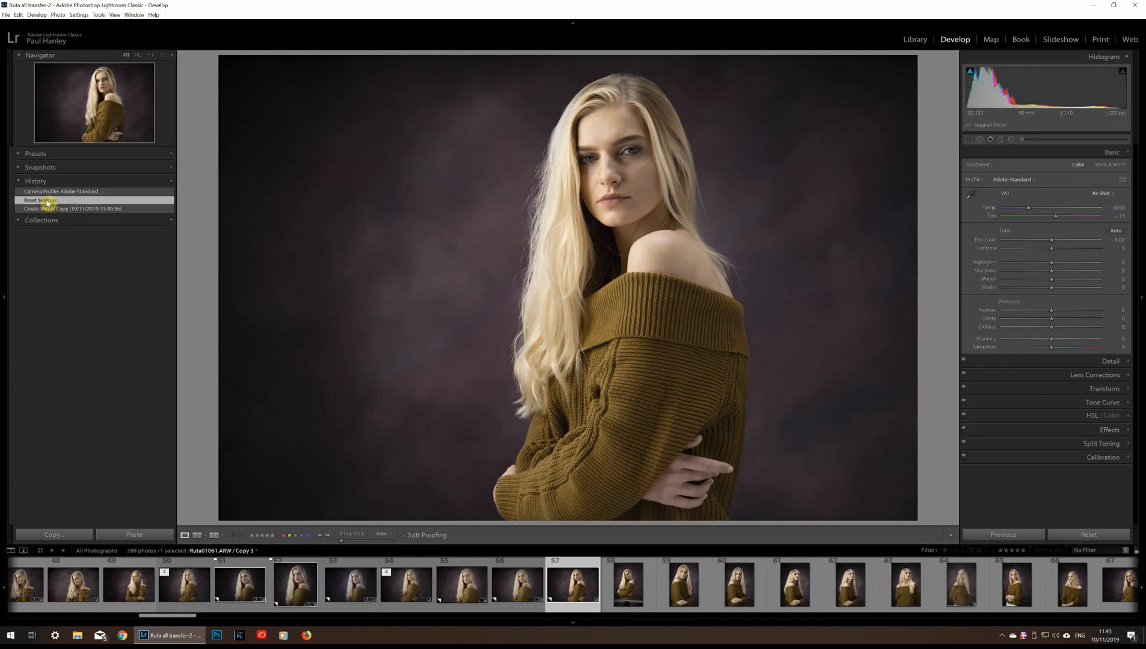
{"action": "left_click", "coordinate": [52, 192]}
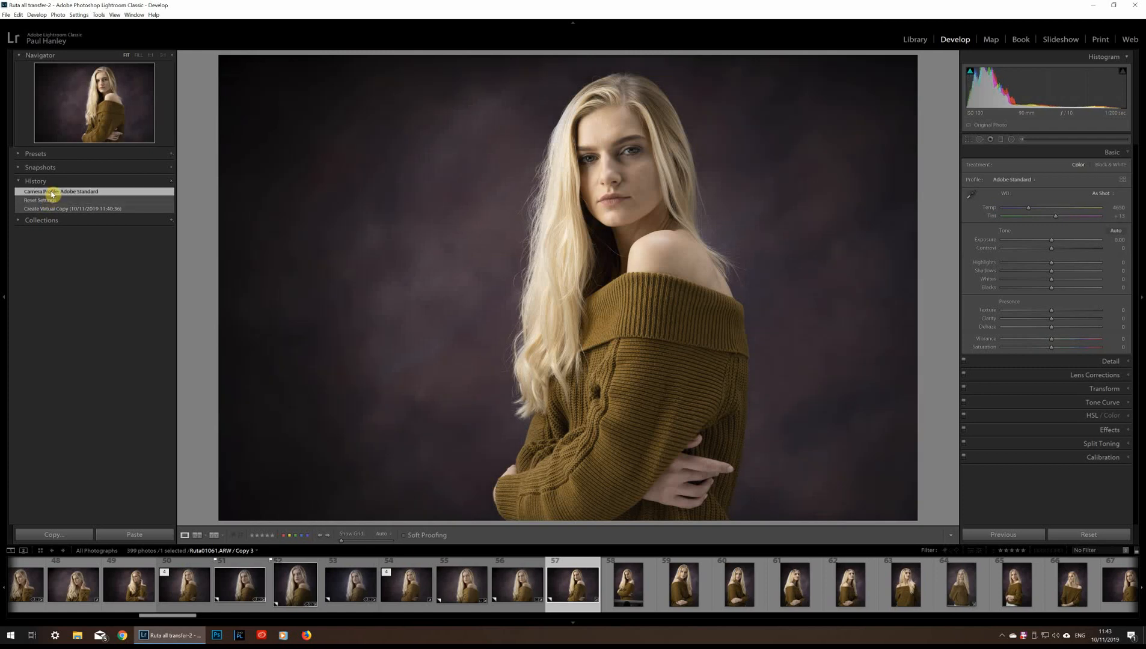
{"action": "left_click", "coordinate": [47, 201]}
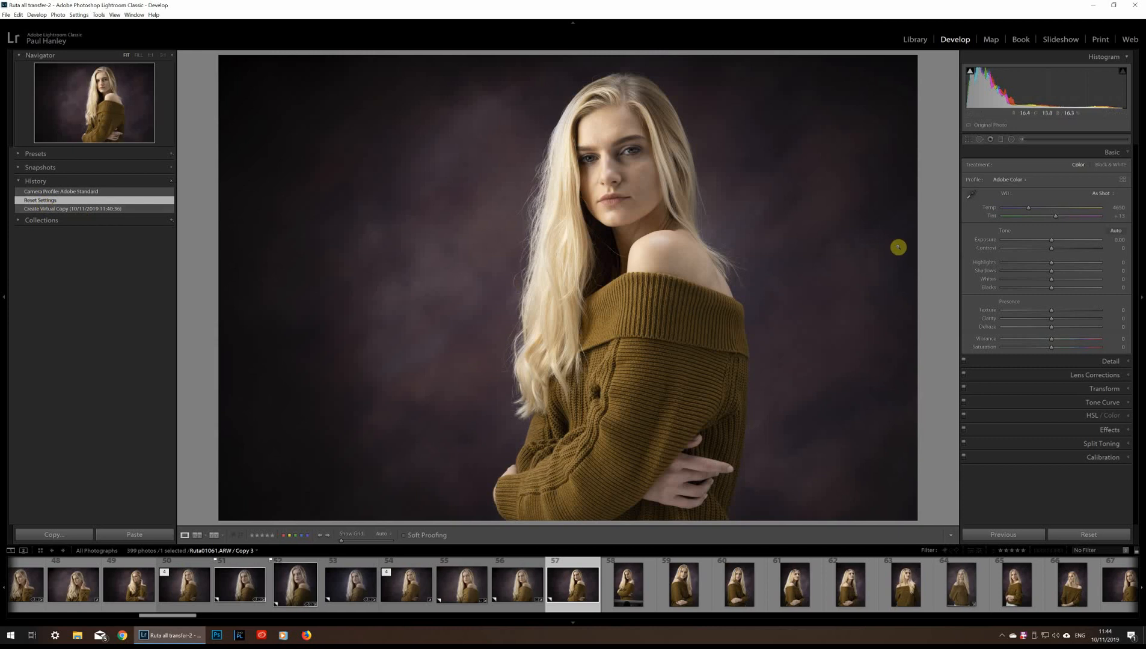
Browse the profiles, limit them to the color ones, and apply Adobe Neutral to the portrait
{"action": "left_click", "coordinate": [1014, 182]}
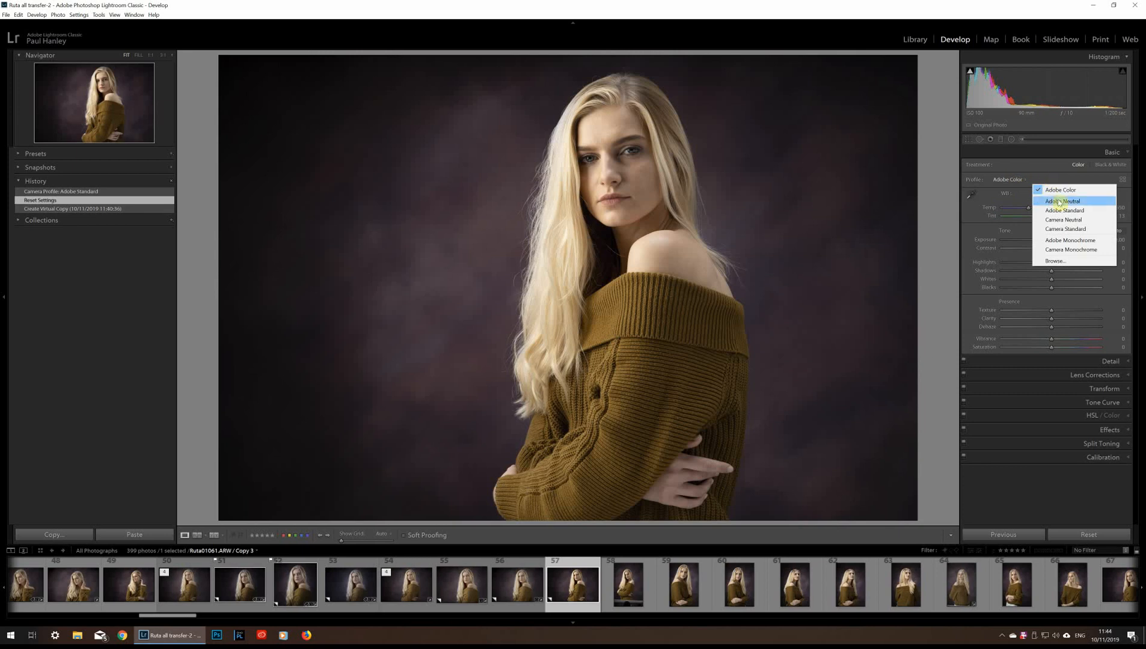
{"action": "left_click", "coordinate": [1119, 180]}
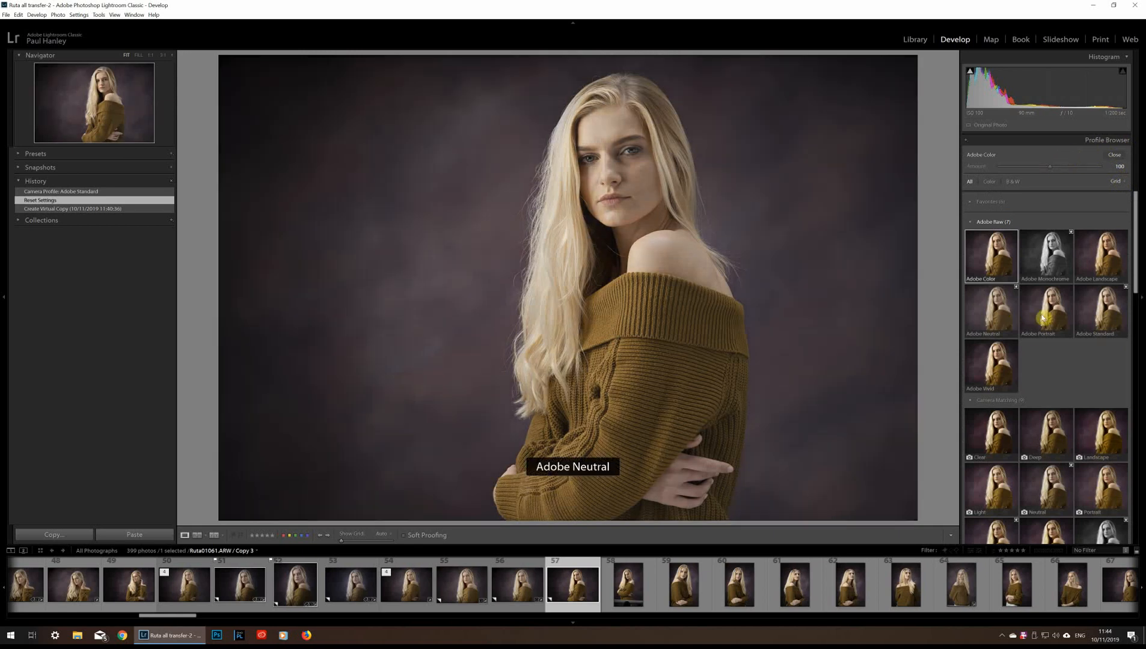
{"action": "scroll", "coordinate": [1021, 306], "scroll_direction": "down", "scroll_amount": 6}
{"action": "scroll", "coordinate": [1028, 282], "scroll_direction": "up", "scroll_amount": 5}
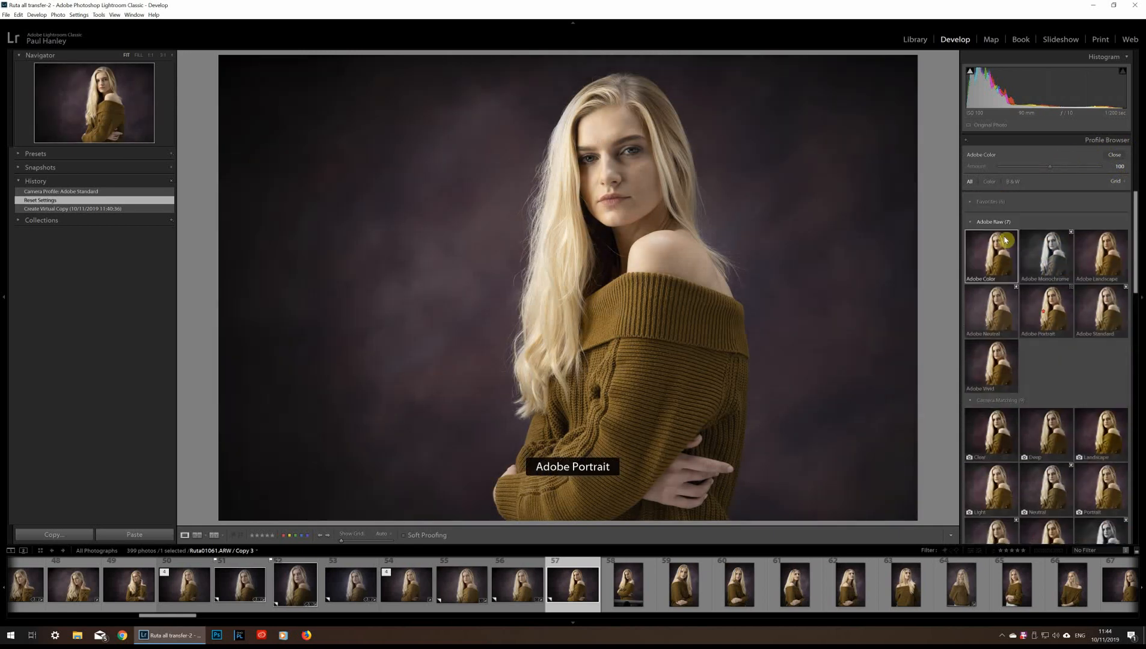
{"action": "left_click", "coordinate": [990, 181]}
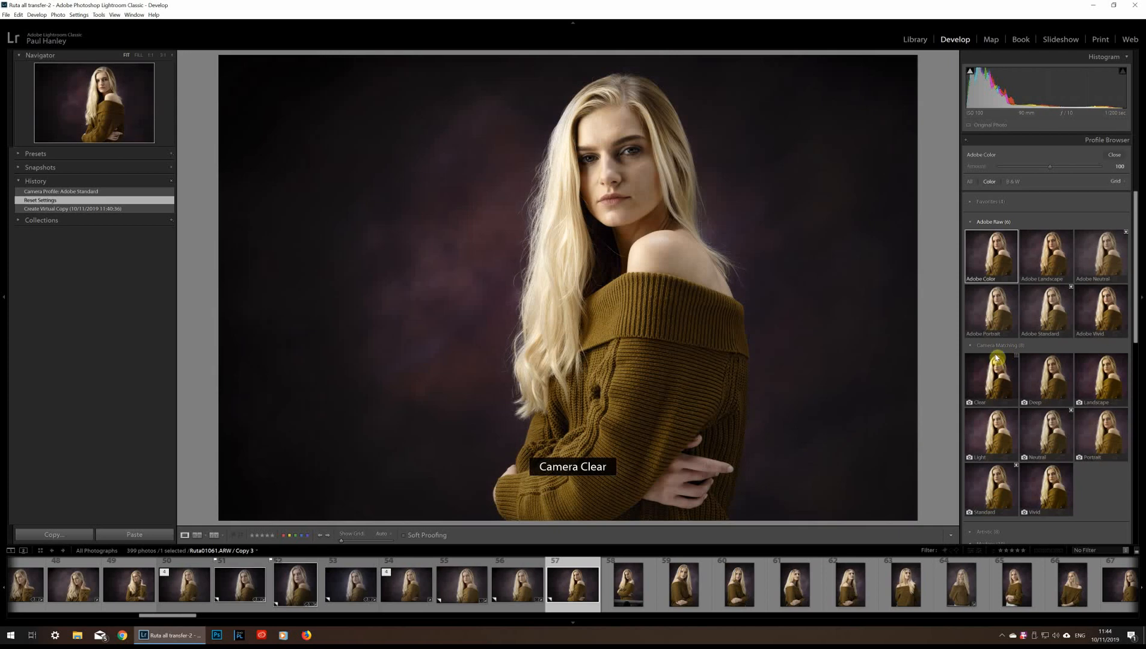
{"action": "left_click", "coordinate": [1107, 256]}
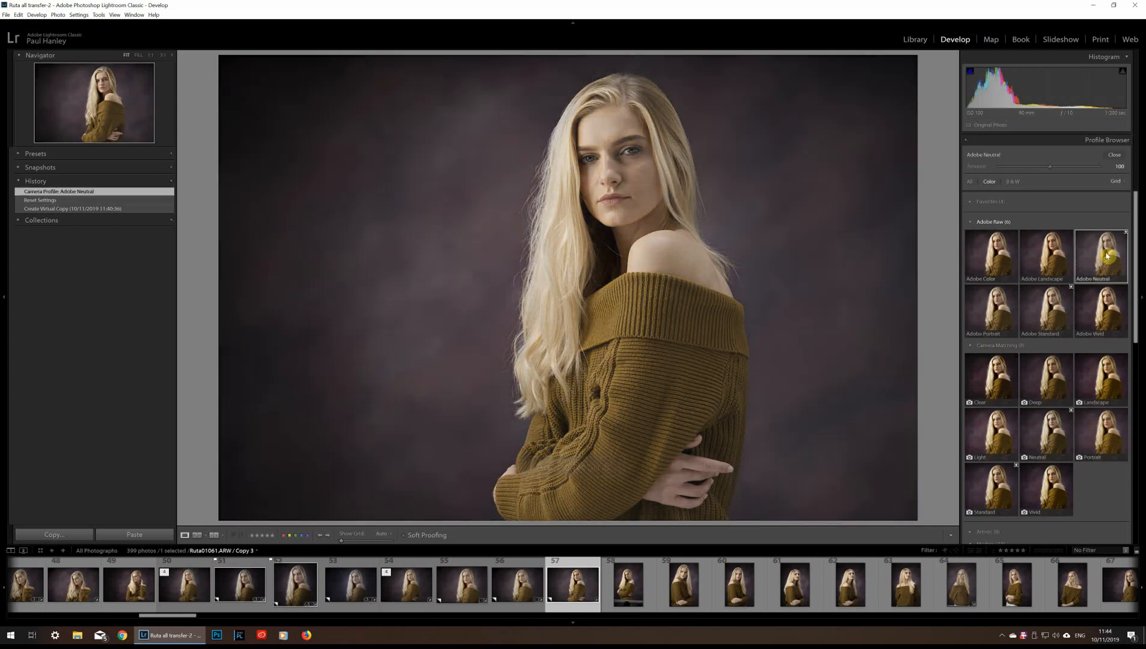
Compare Adobe Neutral with the reset state through the edit history, keep Adobe Neutral, and leave the profile browser
{"action": "left_click", "coordinate": [48, 201]}
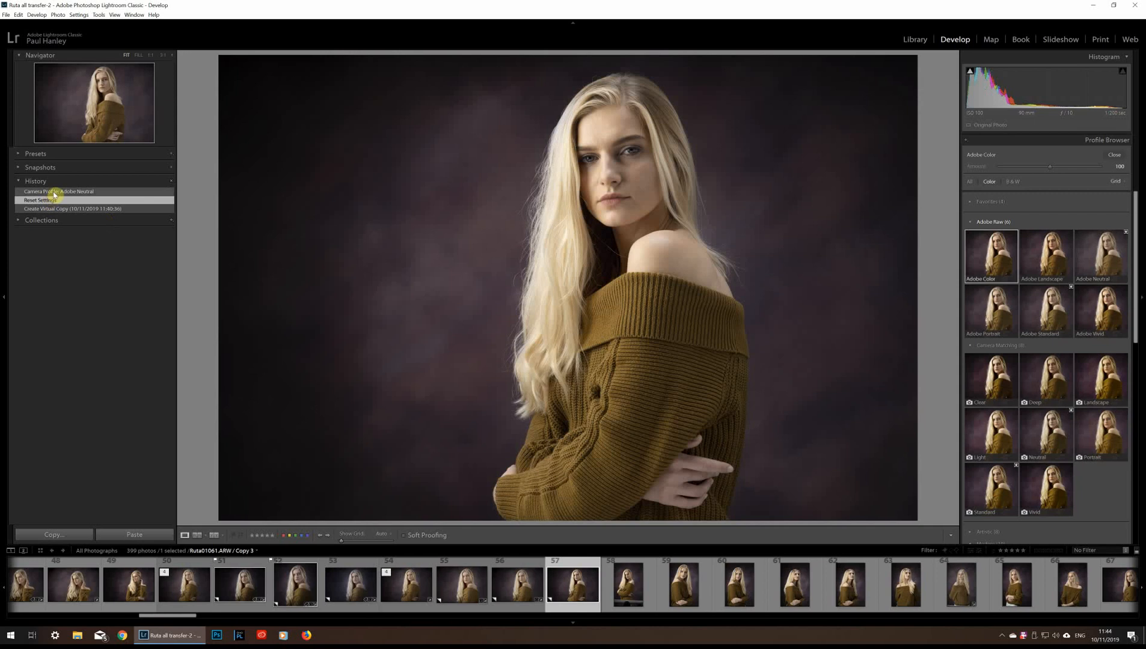
{"action": "left_click", "coordinate": [54, 193]}
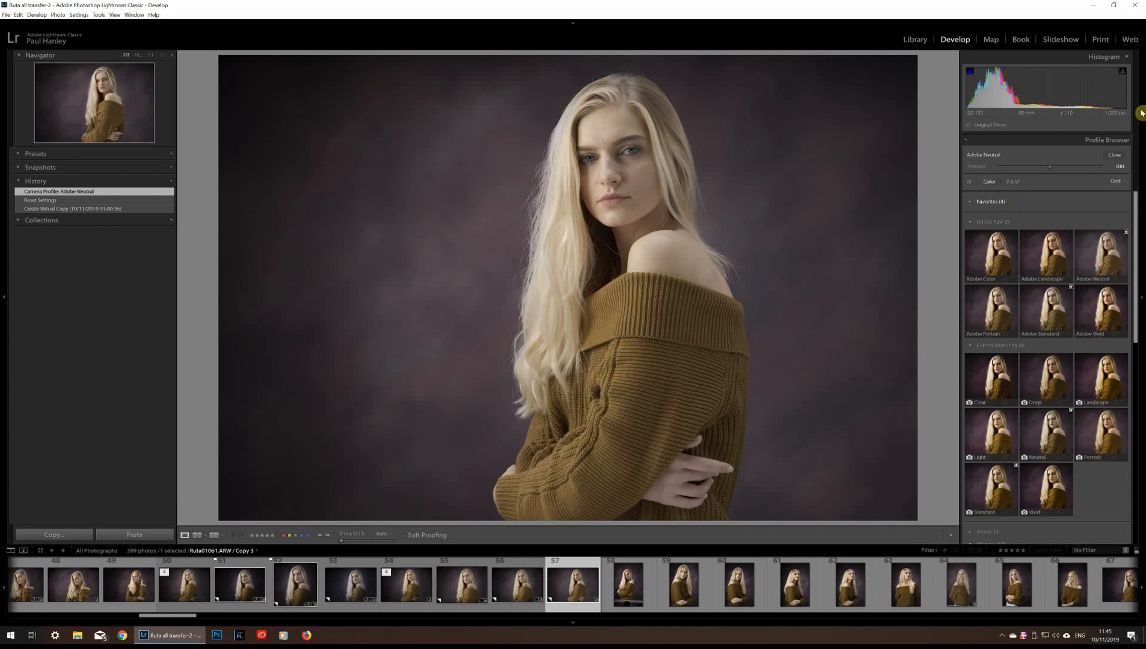
{"action": "left_click", "coordinate": [1115, 158]}
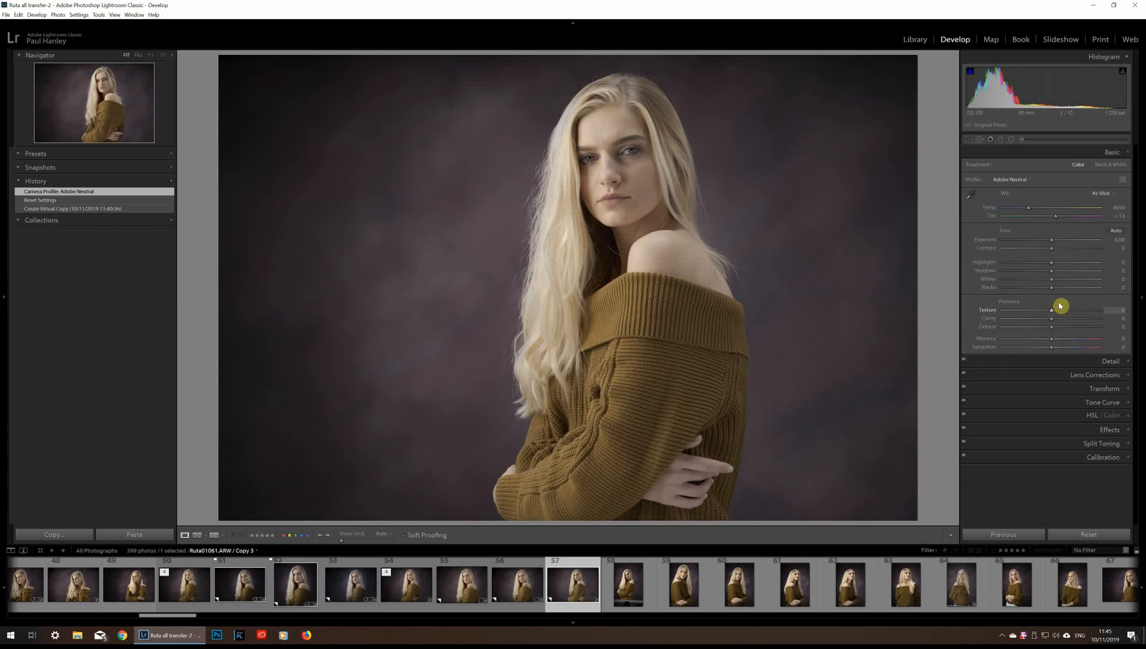
Try the Natural color preset on the portrait and revert to the Adobe Neutral profile state
{"action": "left_click", "coordinate": [21, 155]}
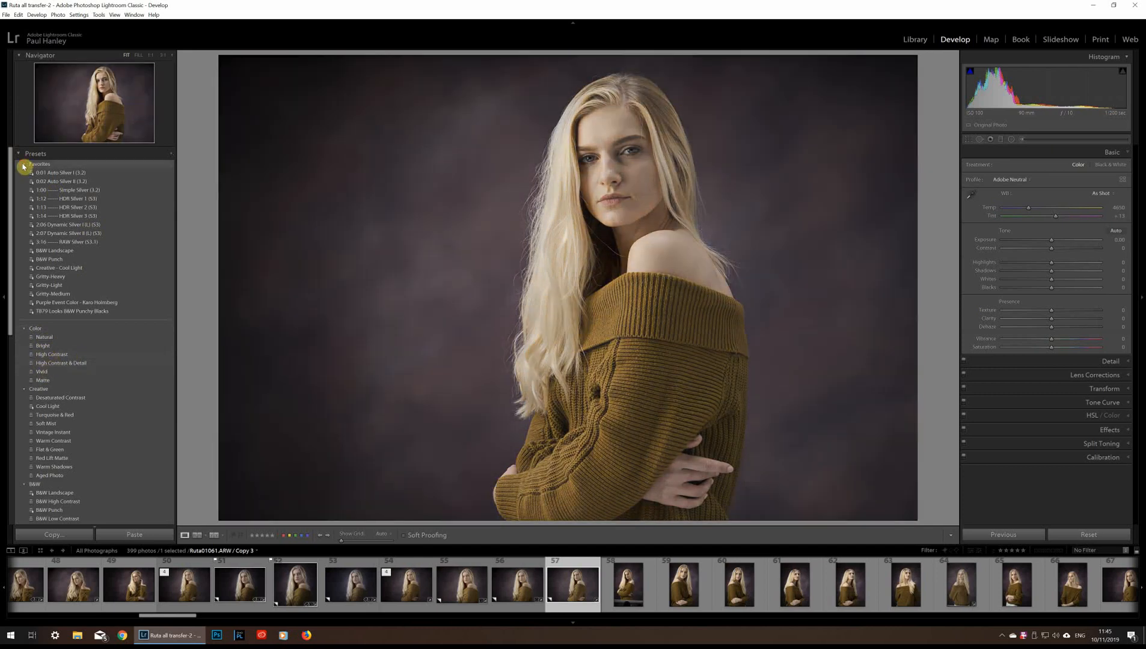
{"action": "left_click", "coordinate": [23, 166]}
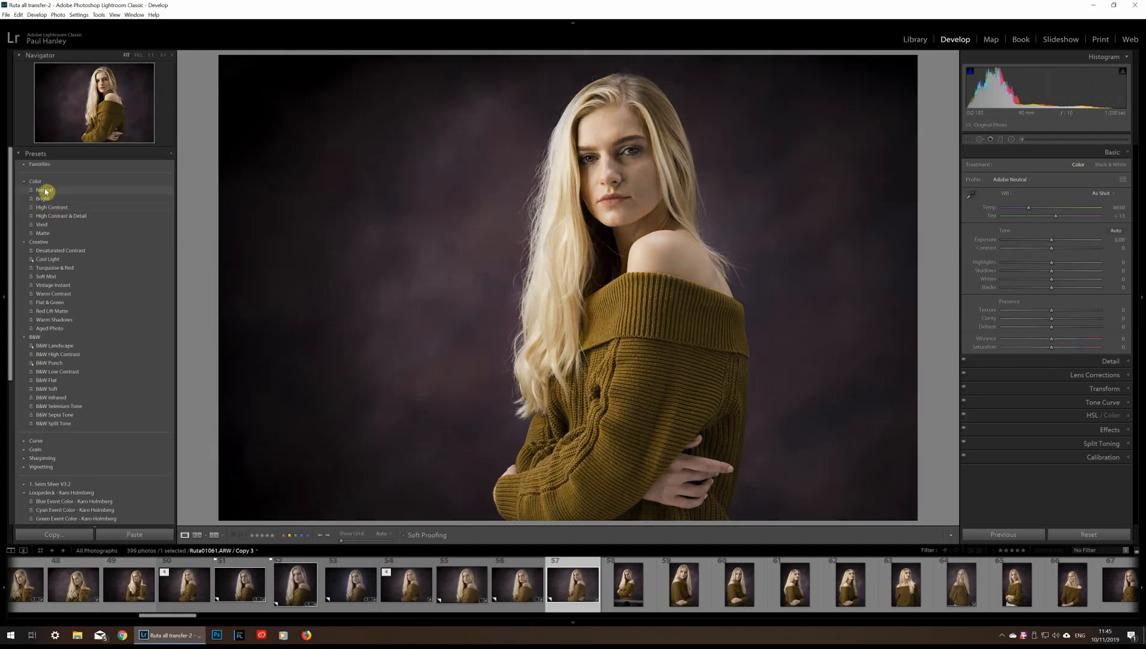
{"action": "left_click", "coordinate": [44, 191]}
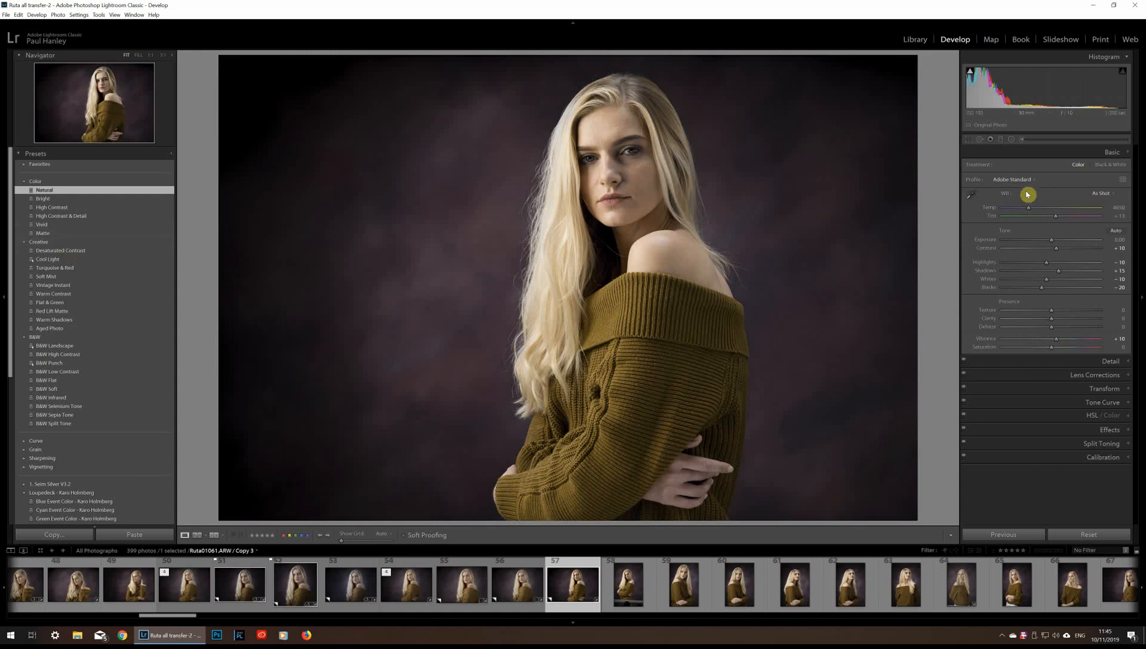
{"action": "left_click", "coordinate": [21, 153]}
{"action": "left_click", "coordinate": [60, 201]}
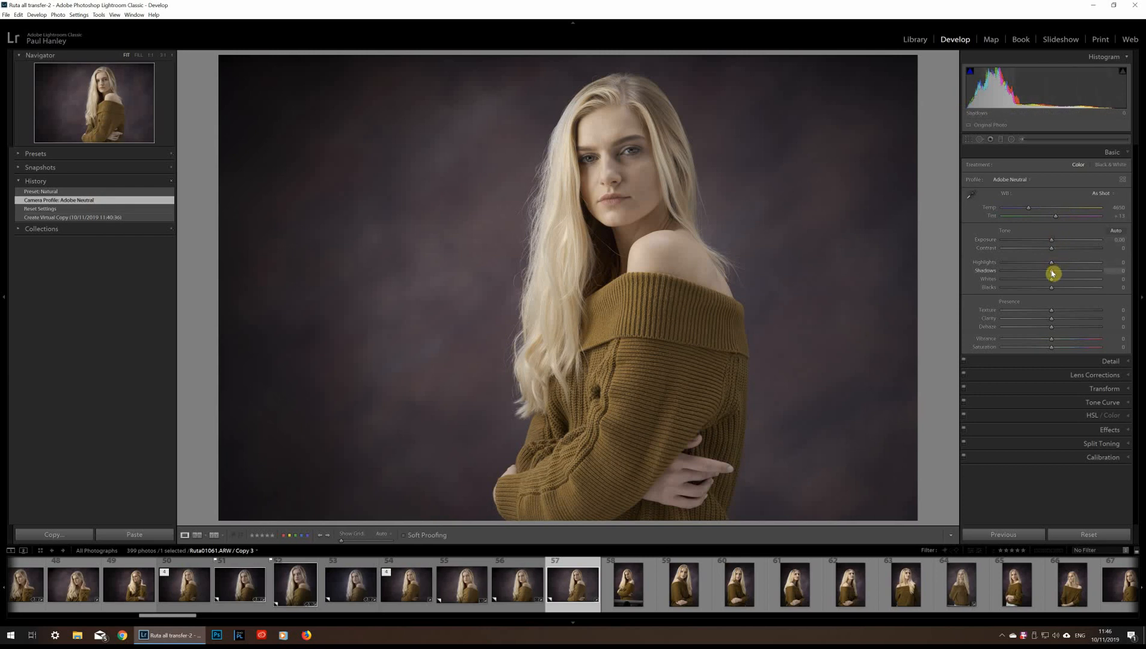
Raise the portrait's Shadows to +14 and its Exposure to +0.38
{"action": "mouse_move", "coordinate": [1052, 273]}
{"action": "left_mouse_down"}
{"action": "mouse_move", "coordinate": [1077, 276]}
{"action": "mouse_move", "coordinate": [1063, 282]}
{"action": "left_mouse_up"}
{"action": "left_click_drag", "start_coordinate": [1061, 282], "coordinate": [1058, 281]}
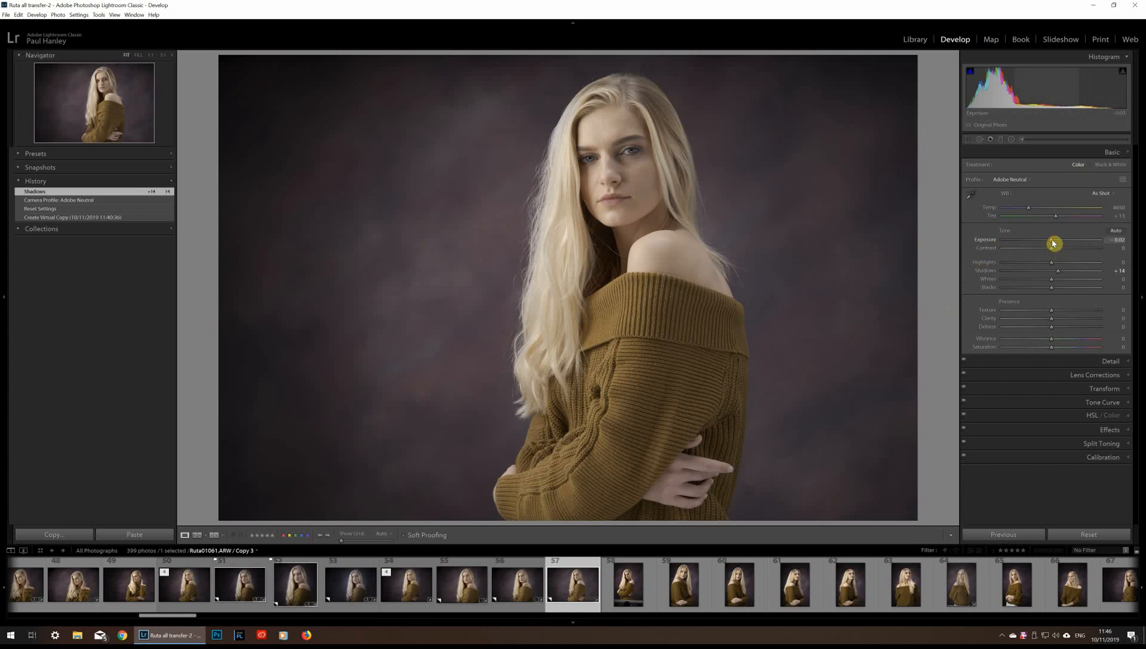
{"action": "left_click_drag", "start_coordinate": [1052, 241], "coordinate": [1052, 241]}
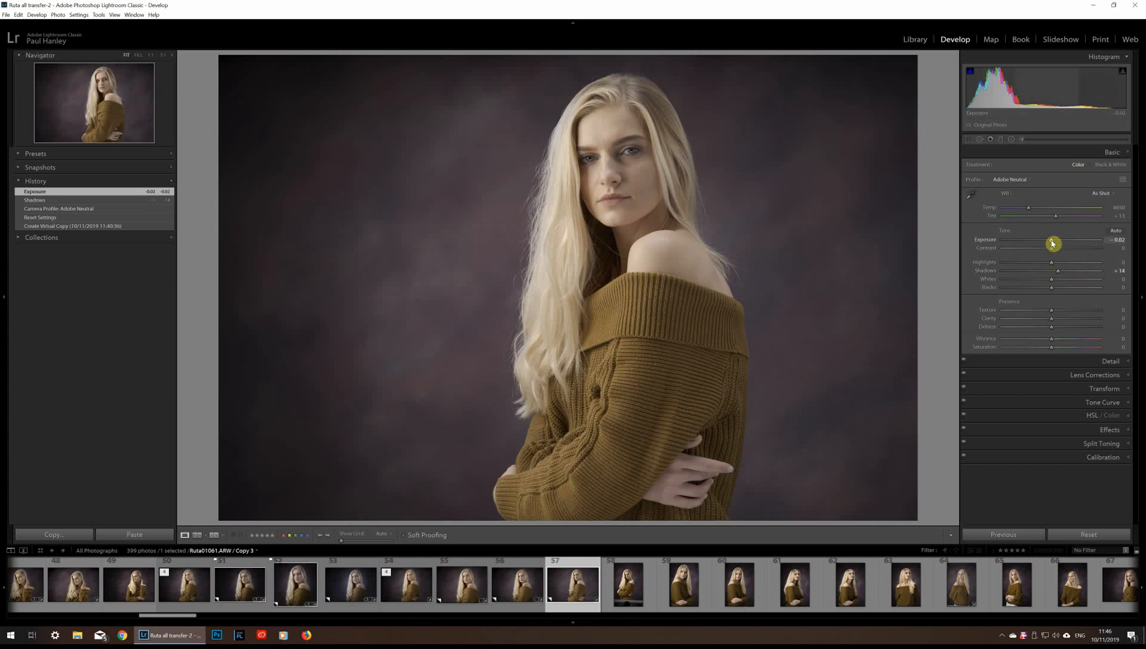
{"action": "left_click_drag", "start_coordinate": [1052, 243], "coordinate": [1056, 244]}
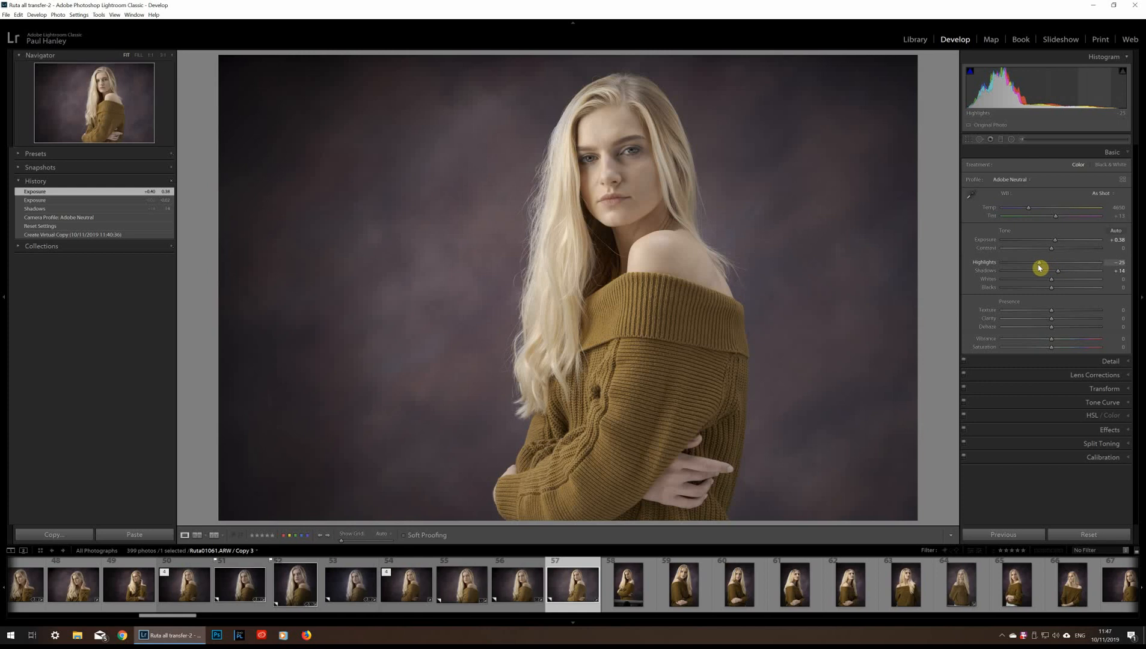
Lower Highlights to -25 and compare the edit with the reset state through the history, keeping the Highlights state
{"action": "left_click_drag", "start_coordinate": [1039, 268], "coordinate": [1041, 265]}
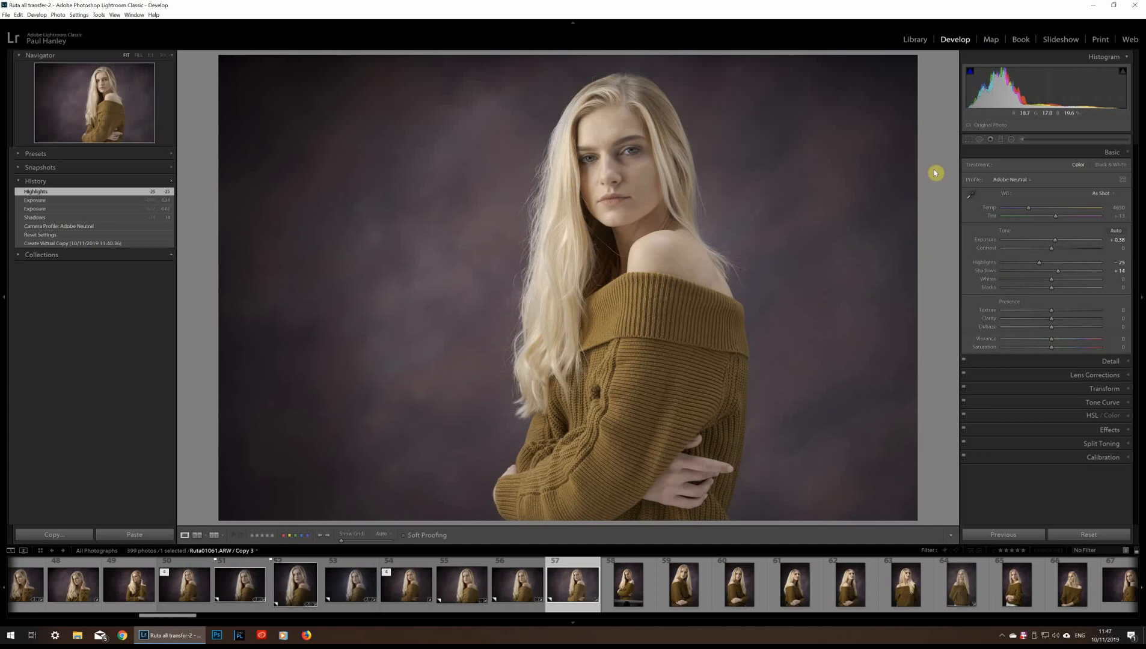
{"action": "left_click", "coordinate": [62, 235]}
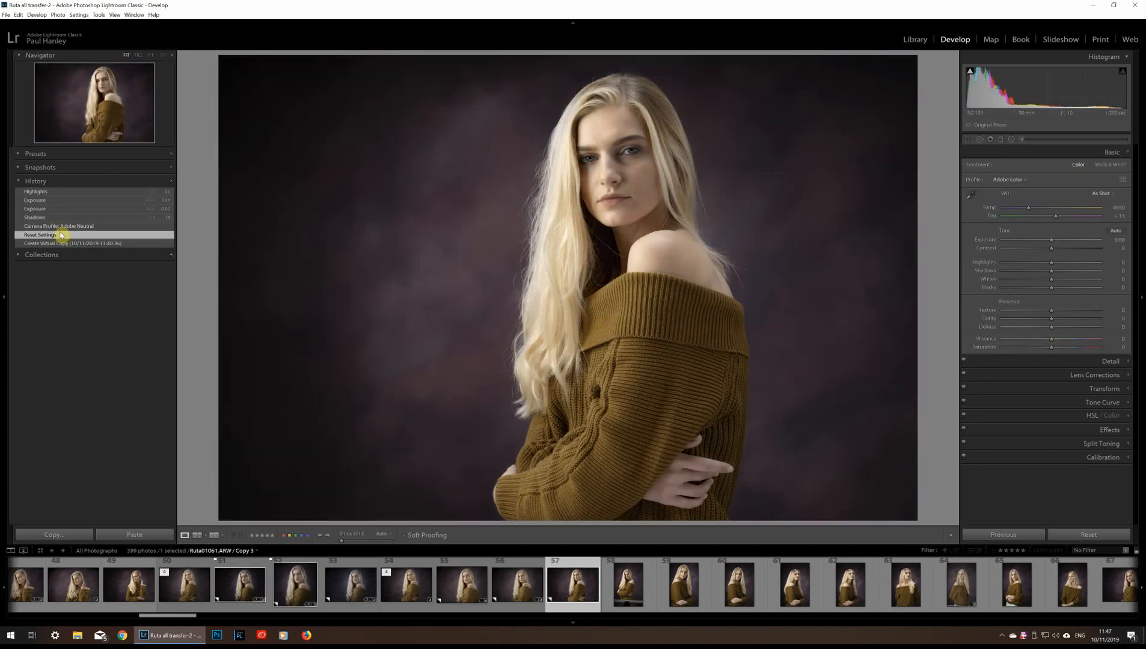
{"action": "left_click", "coordinate": [68, 193]}
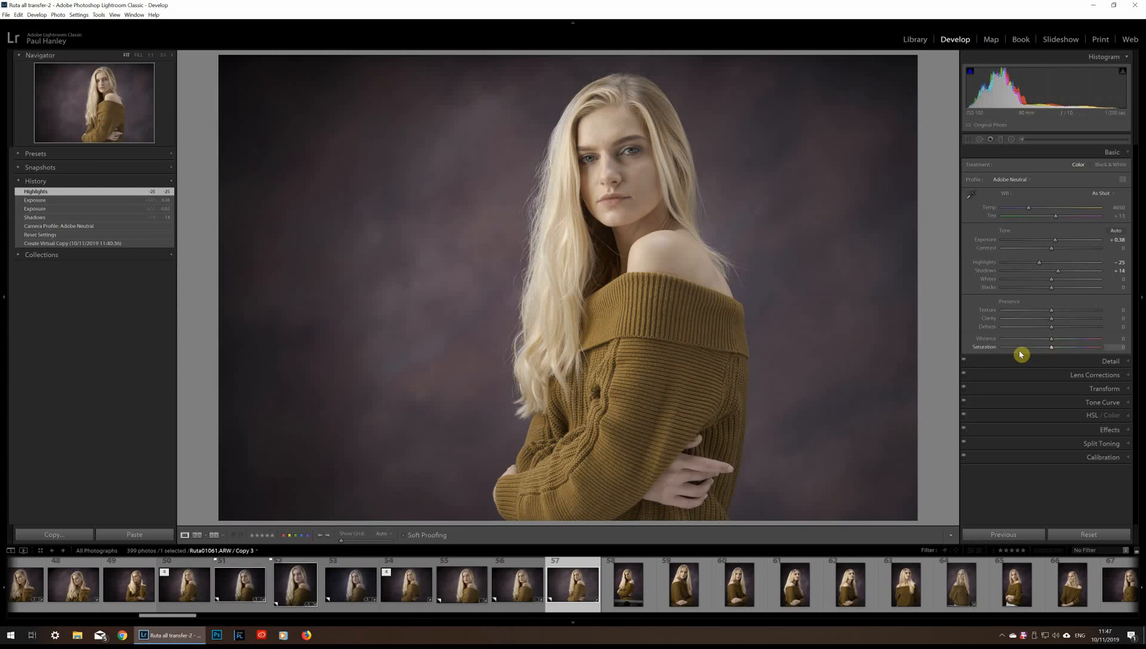
View the face at 1:1 and paint an Exposure brush adjustment of about 0.36 over the model's left eye with Auto Mask on
{"action": "left_click", "coordinate": [1022, 141]}
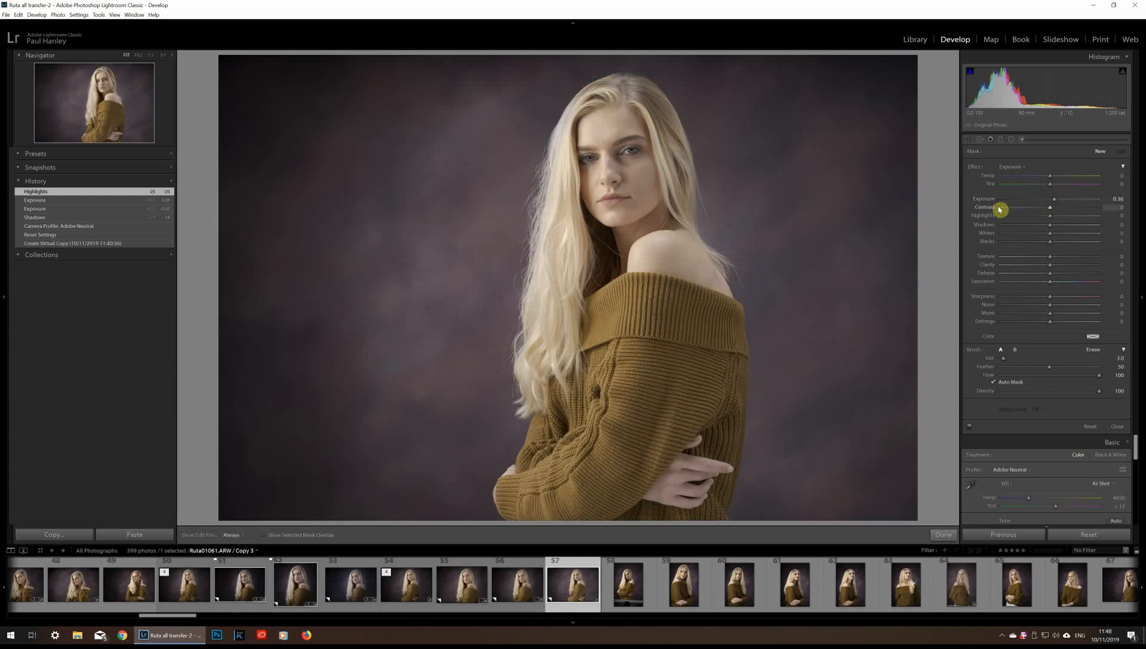
{"action": "left_click", "coordinate": [151, 57]}
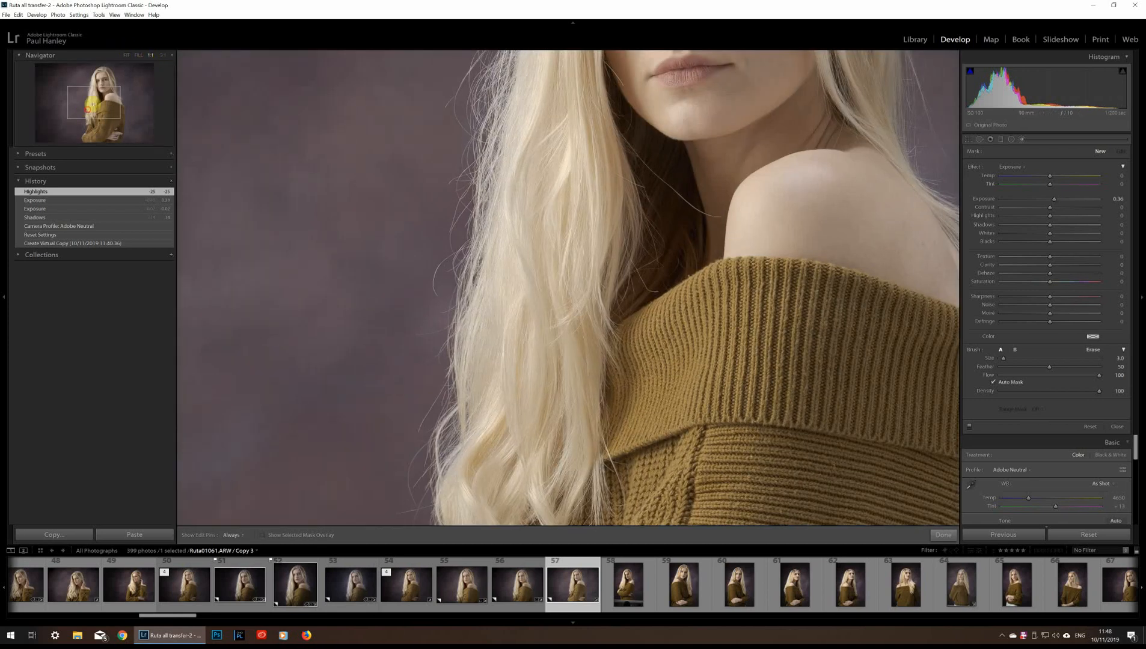
{"action": "left_click", "coordinate": [94, 95]}
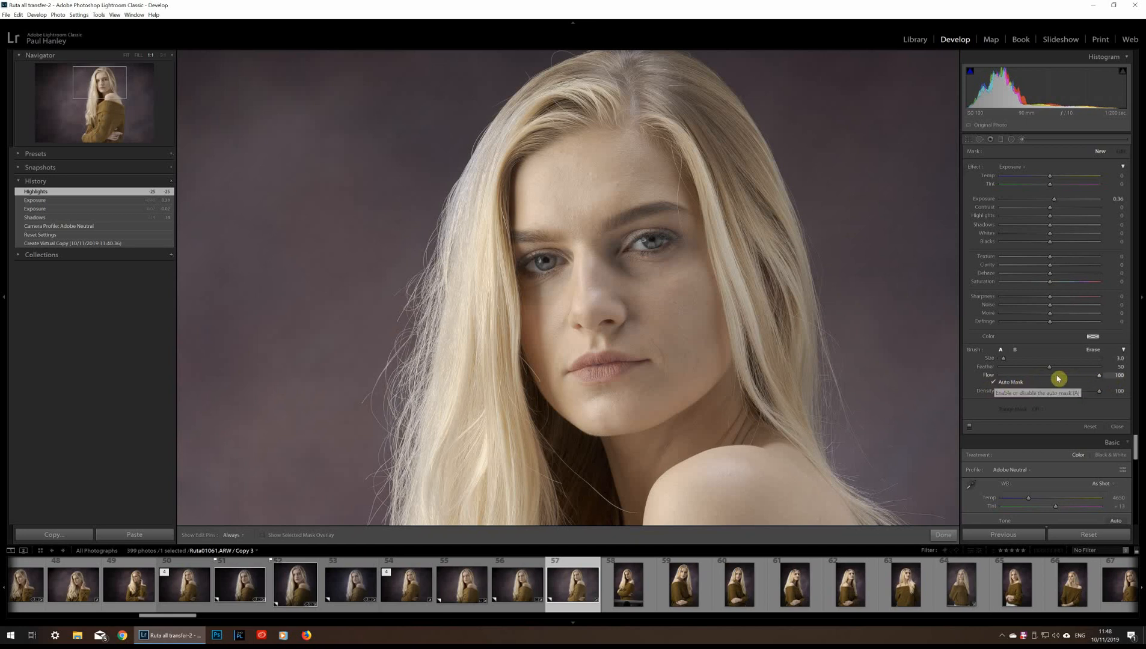
{"action": "mouse_move", "coordinate": [1057, 373]}
{"action": "left_mouse_down"}
{"action": "mouse_move", "coordinate": [1010, 364]}
{"action": "mouse_move", "coordinate": [1100, 369]}
{"action": "mouse_move", "coordinate": [1052, 374]}
{"action": "left_mouse_up"}
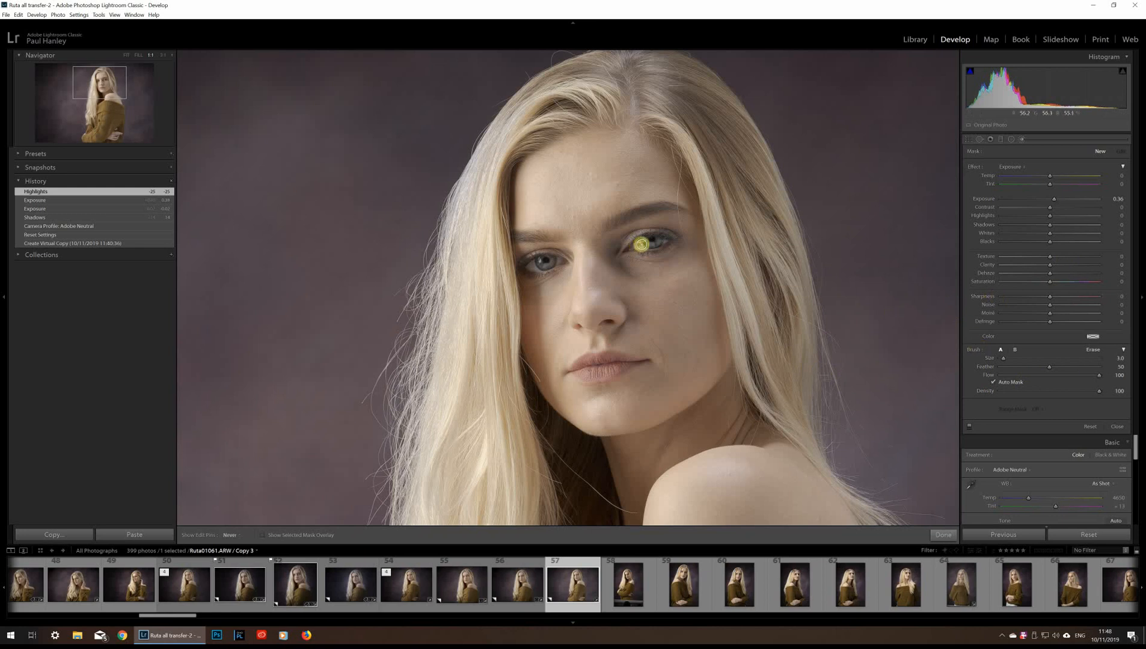
{"action": "left_click_drag", "start_coordinate": [641, 245], "coordinate": [655, 242]}
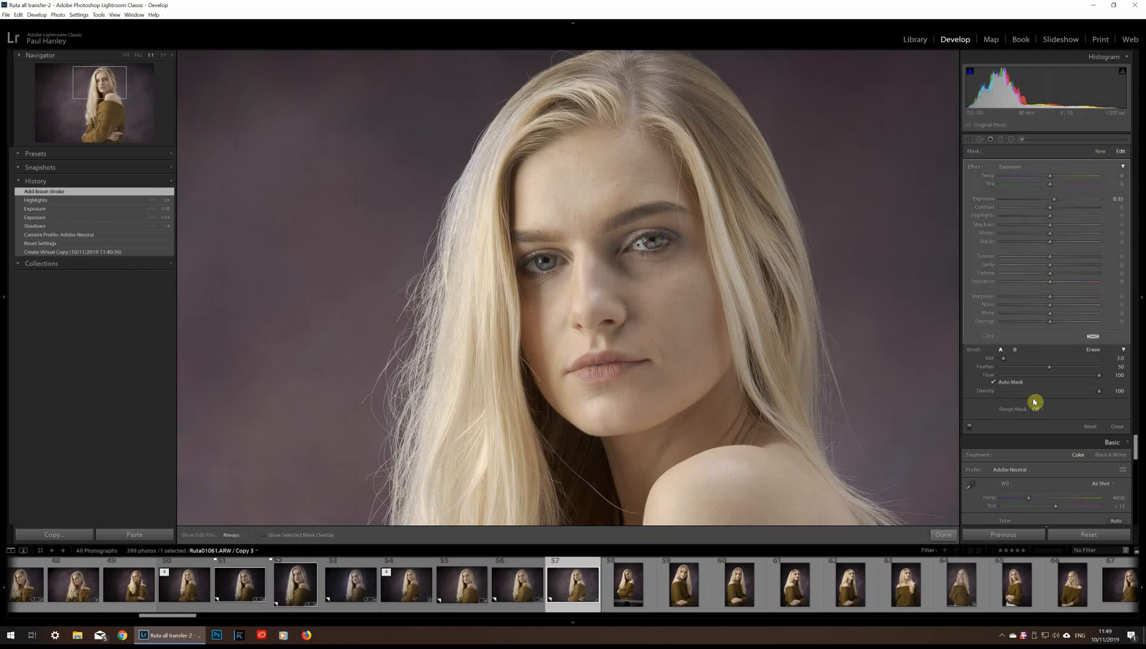
Switch the brush adjustments off and on twice to compare the eye before and after, leaving them enabled
{"action": "left_click", "coordinate": [969, 430]}
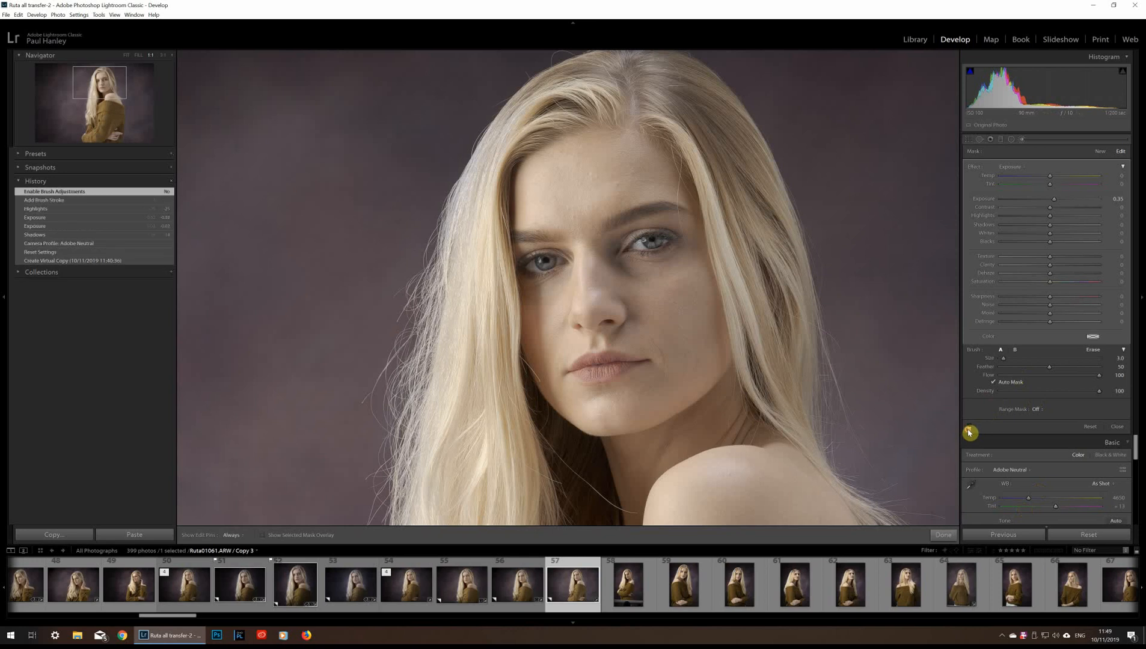
{"action": "left_click", "coordinate": [969, 430]}
{"action": "left_click", "coordinate": [969, 429]}
{"action": "left_click", "coordinate": [969, 429]}
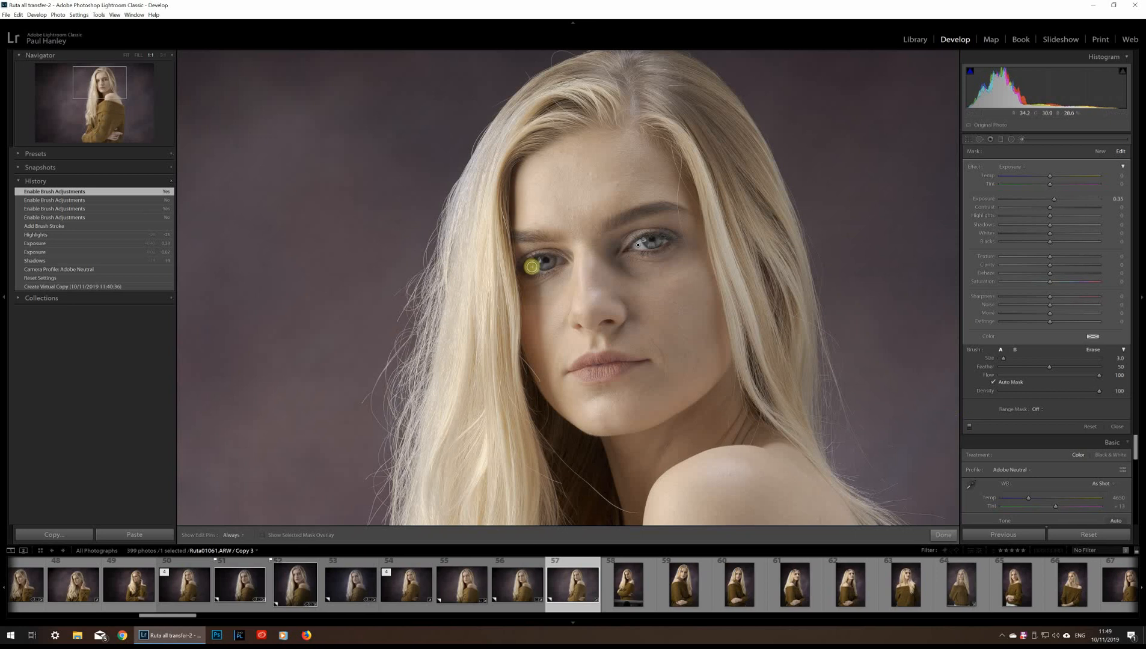
Paint a new Exposure brush adjustment over the model's right eye and set its exposure to about 0.53
{"action": "left_click", "coordinate": [1102, 152]}
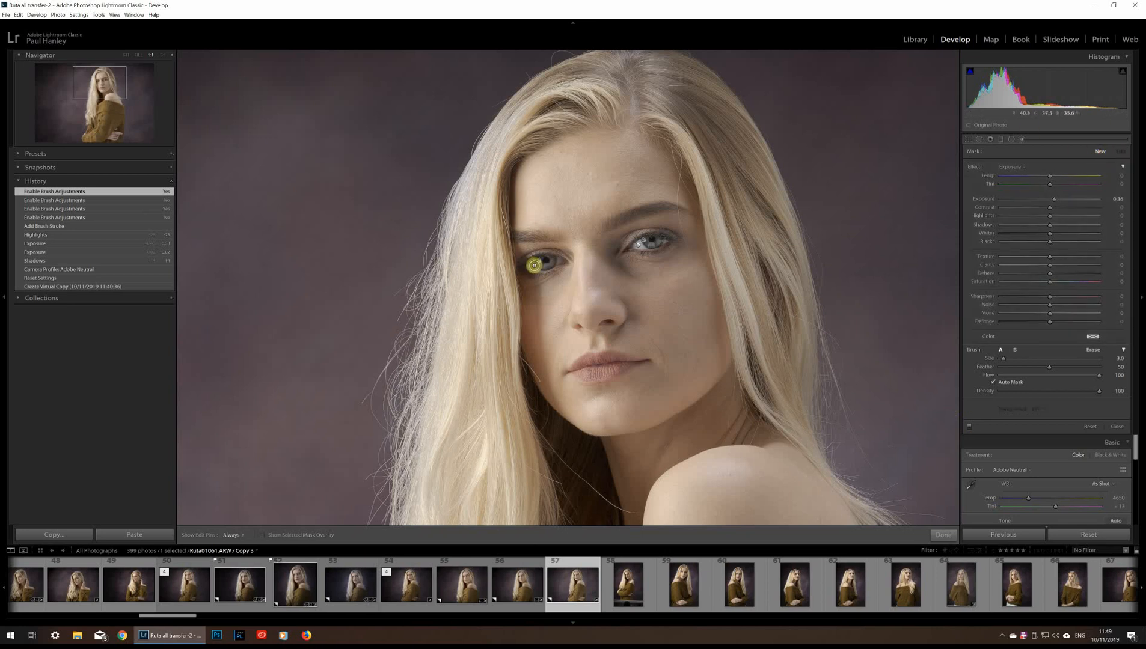
{"action": "mouse_move", "coordinate": [533, 266]}
{"action": "left_mouse_down"}
{"action": "mouse_move", "coordinate": [535, 263]}
{"action": "mouse_move", "coordinate": [561, 259]}
{"action": "mouse_move", "coordinate": [539, 268]}
{"action": "left_mouse_up"}
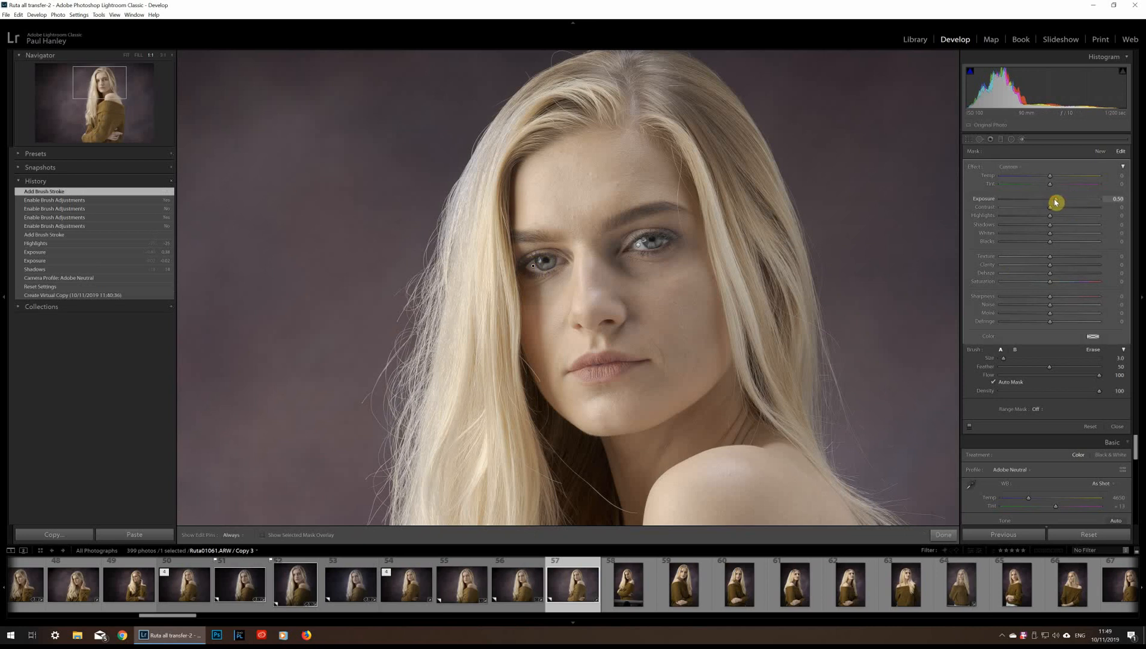
{"action": "left_click_drag", "start_coordinate": [1056, 202], "coordinate": [1057, 203]}
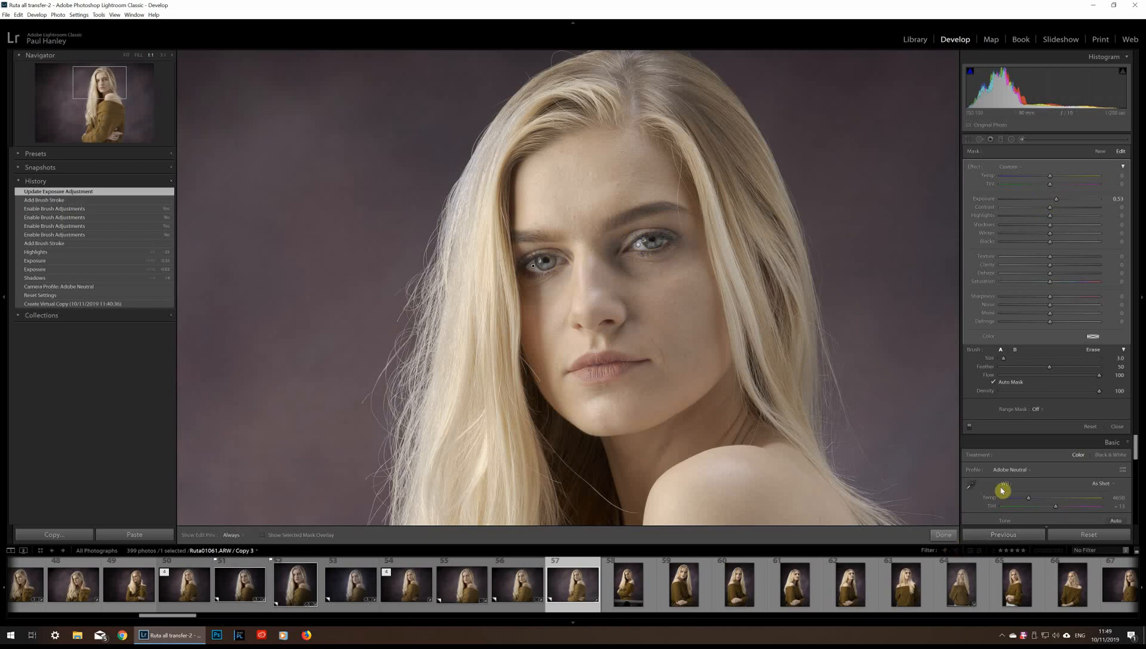
Create a new brush adjustment from the Iris Enhance effect with Clarity 25 and size 2.0, and paint the model's left iris
{"action": "left_click", "coordinate": [1100, 153]}
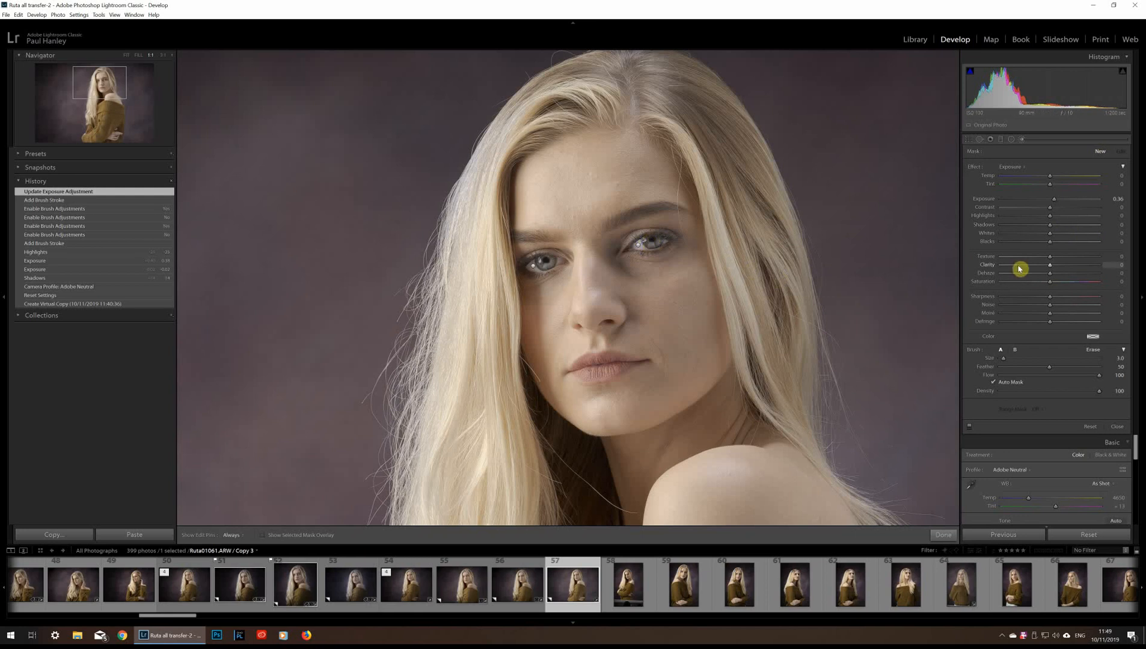
{"action": "left_click", "coordinate": [1008, 168]}
{"action": "left_click", "coordinate": [1033, 332]}
{"action": "mouse_move", "coordinate": [1055, 269]}
{"action": "left_mouse_down"}
{"action": "mouse_move", "coordinate": [1023, 268]}
{"action": "mouse_move", "coordinate": [1059, 270]}
{"action": "left_mouse_up"}
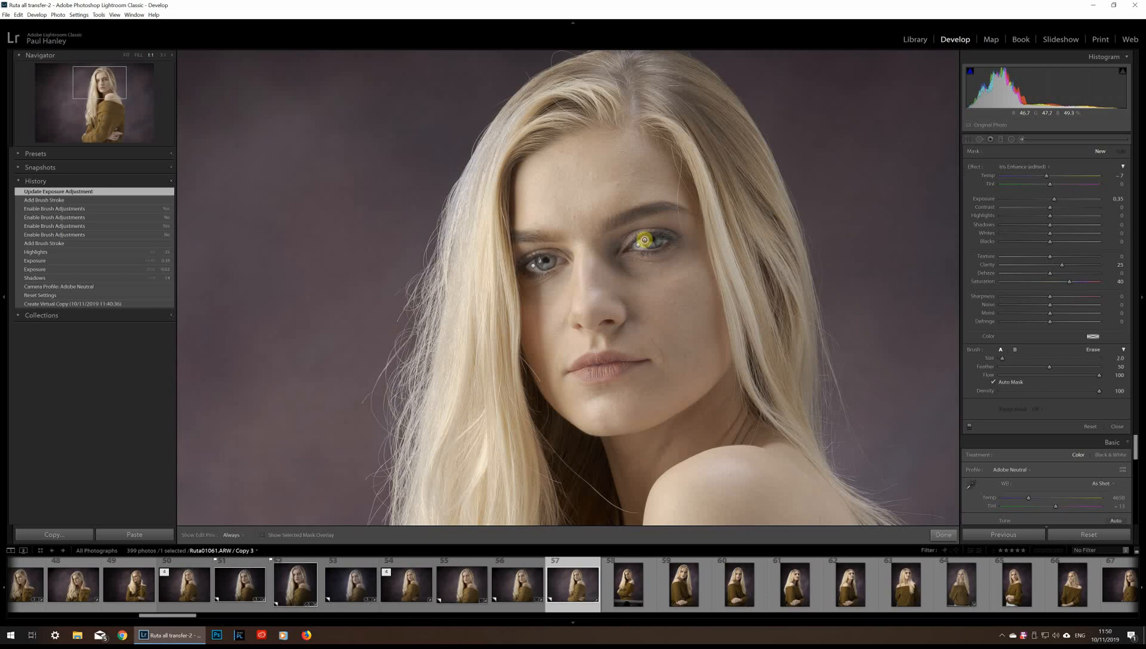
{"action": "key", "text": "h"}
{"action": "left_click_drag", "start_coordinate": [648, 244], "coordinate": [659, 238]}
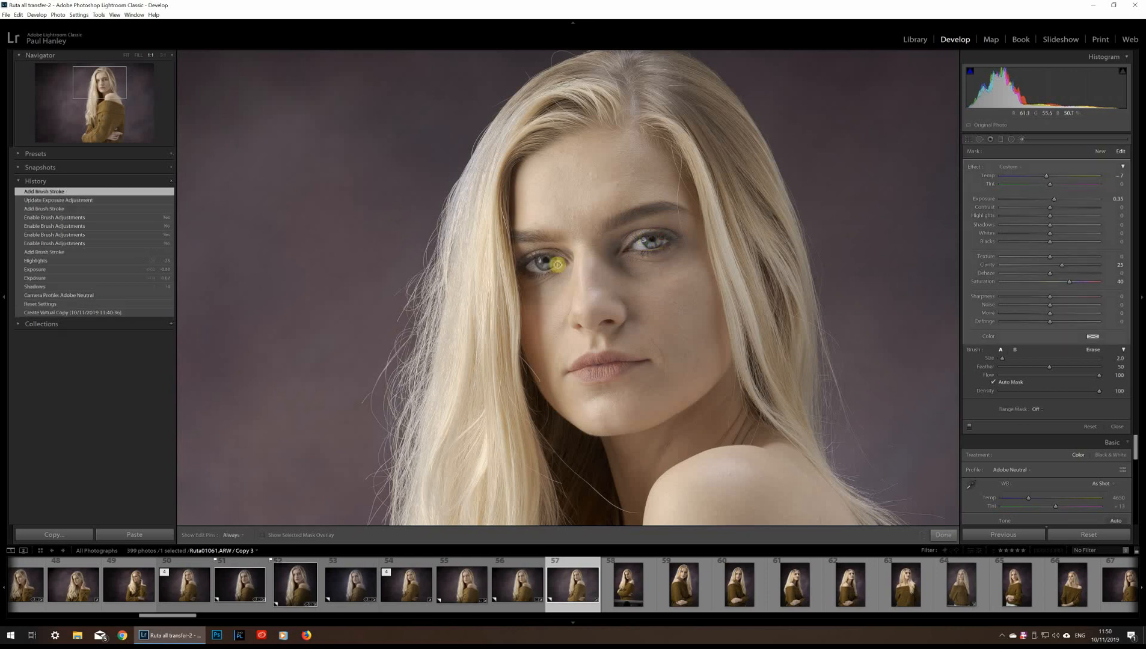
Extend the Iris Enhance brush over the model's right iris and keep its Saturation at 40 and Temp at -7
{"action": "key", "text": "h"}
{"action": "left_click_drag", "start_coordinate": [553, 260], "coordinate": [548, 262]}
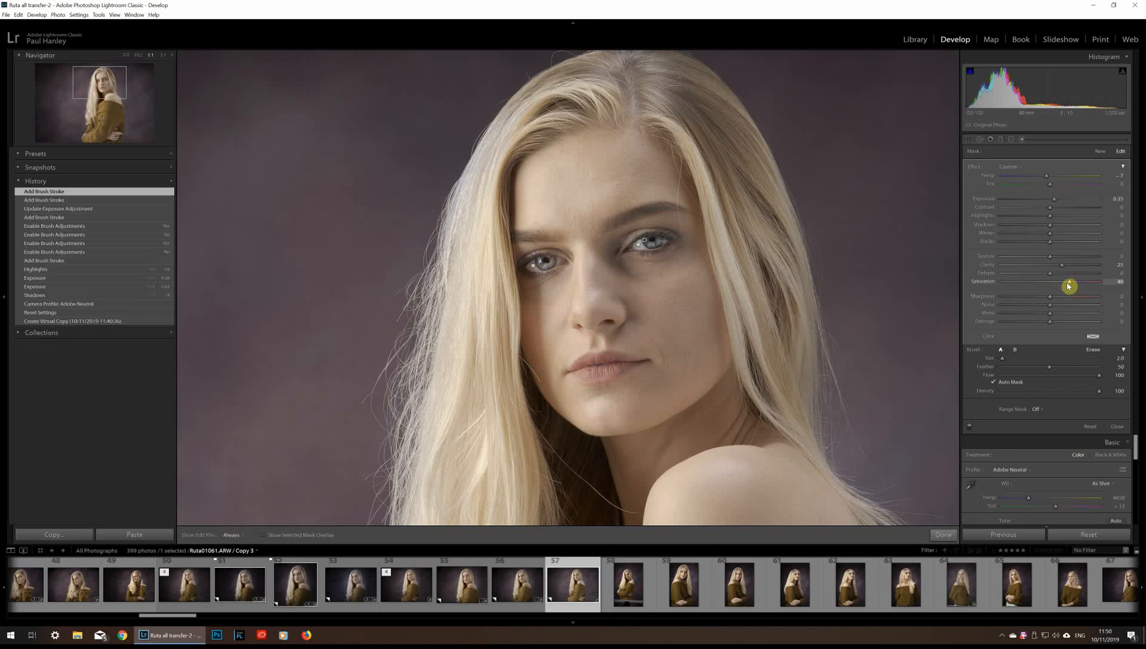
{"action": "left_click_drag", "start_coordinate": [1068, 285], "coordinate": [1068, 283]}
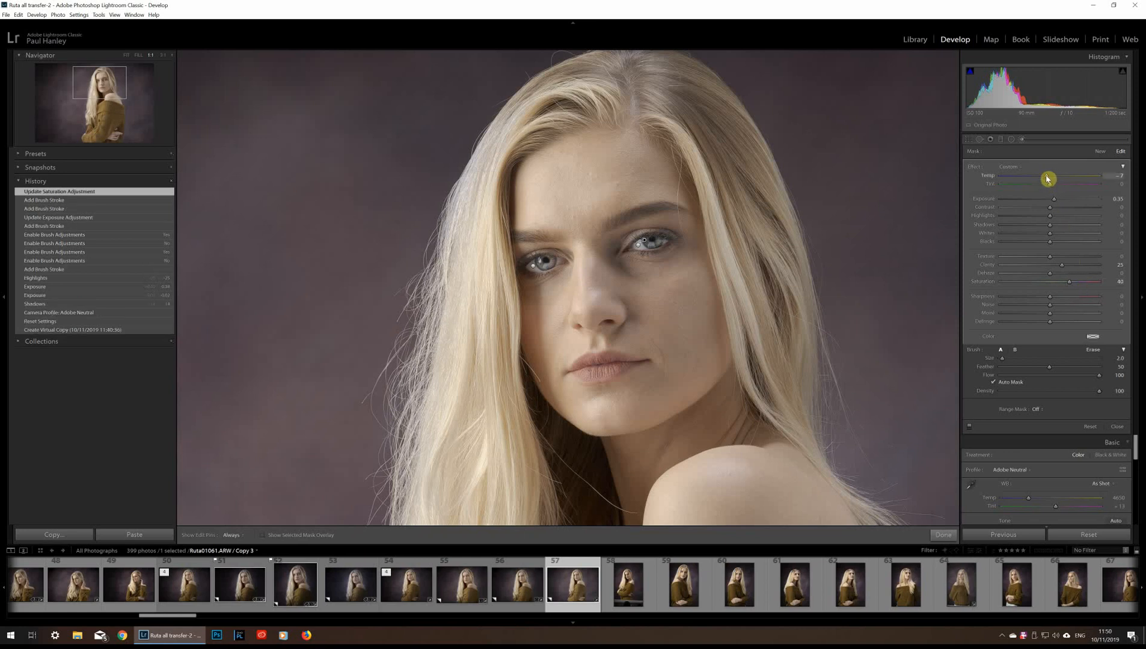
{"action": "mouse_move", "coordinate": [1046, 179]}
{"action": "left_mouse_down"}
{"action": "mouse_move", "coordinate": [1036, 181]}
{"action": "mouse_move", "coordinate": [1045, 180]}
{"action": "left_mouse_up"}
{"action": "left_click_drag", "start_coordinate": [1046, 178], "coordinate": [1047, 179]}
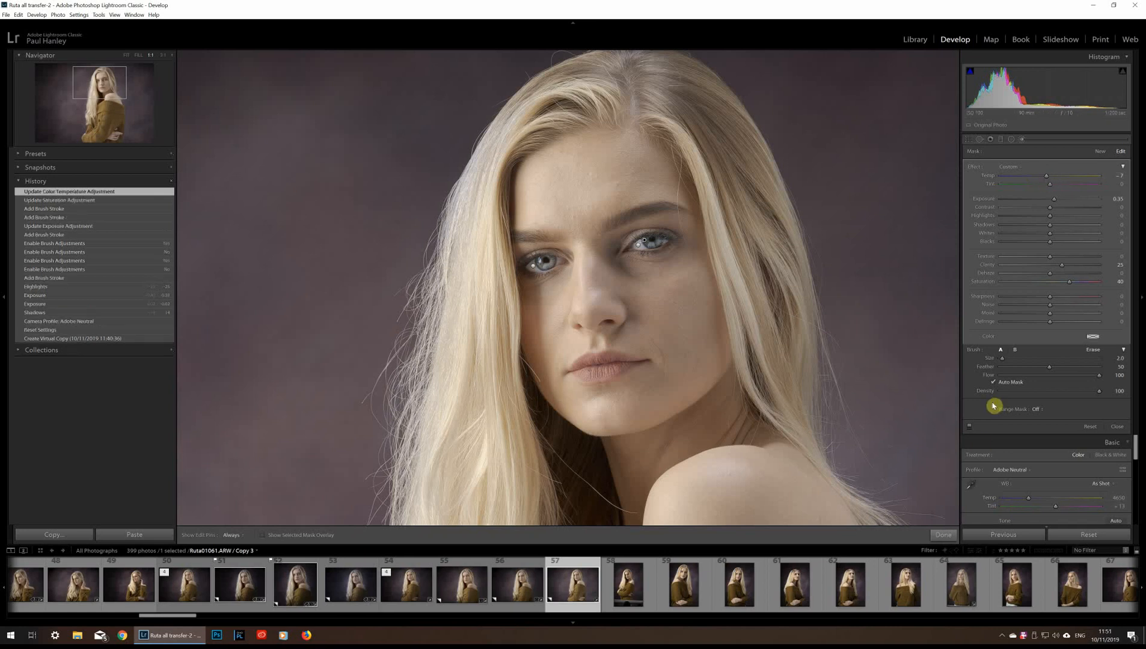
Switch the brush adjustments off and on three times to compare both irises, leaving them enabled
{"action": "left_click", "coordinate": [970, 431]}
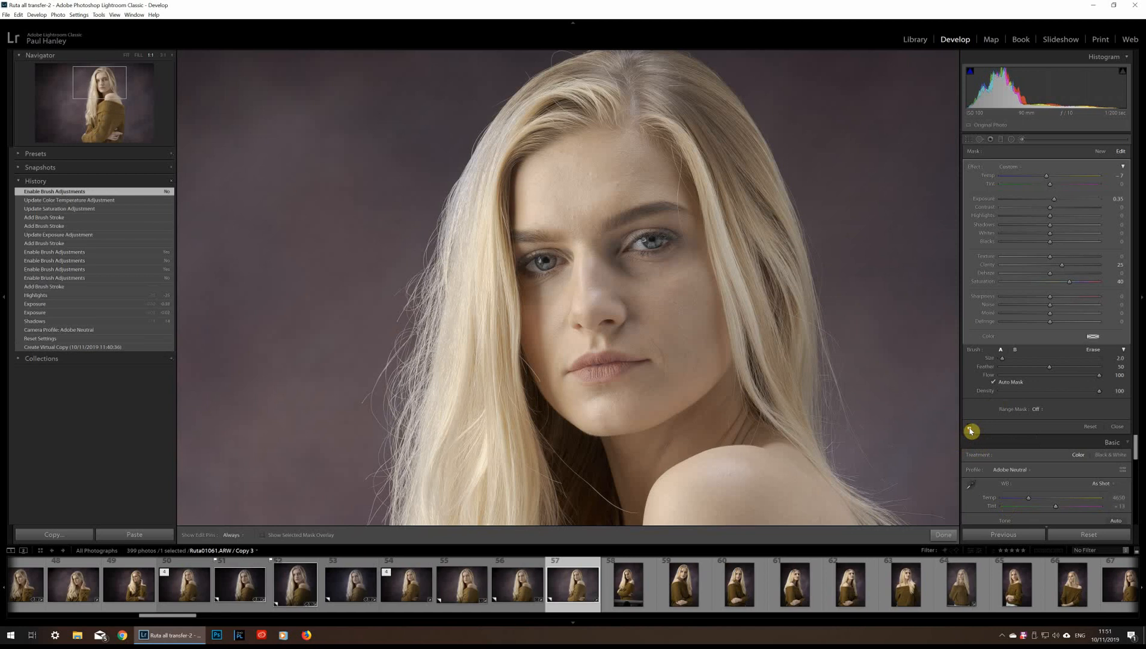
{"action": "left_click", "coordinate": [970, 431]}
{"action": "left_click", "coordinate": [971, 431]}
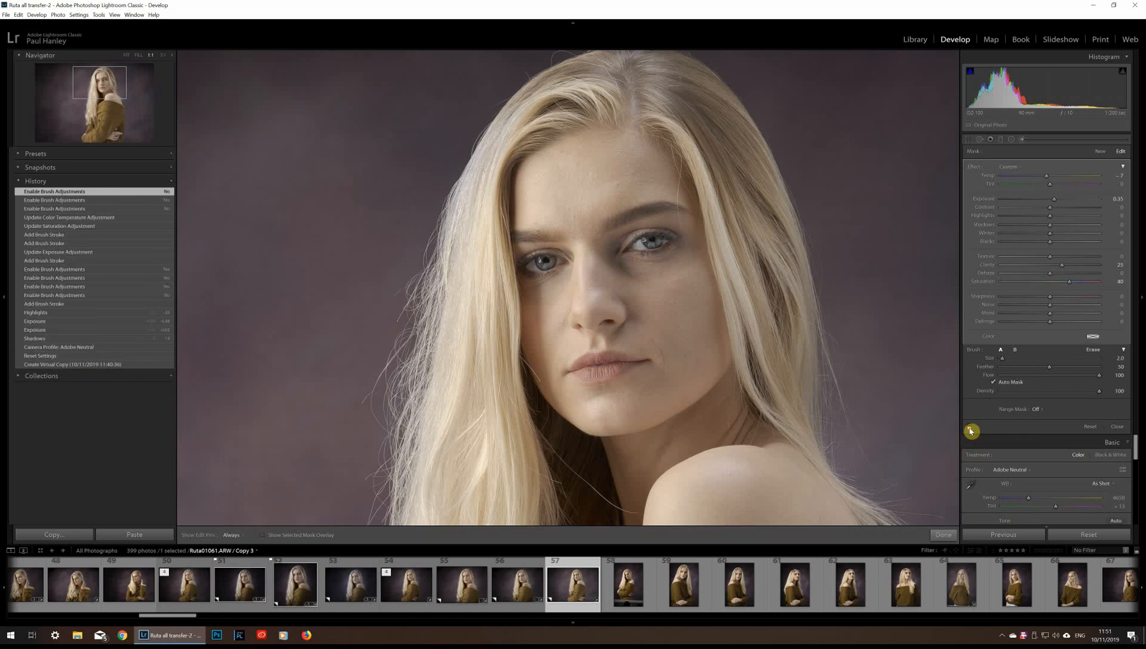
{"action": "left_click", "coordinate": [971, 431]}
{"action": "left_click", "coordinate": [970, 431]}
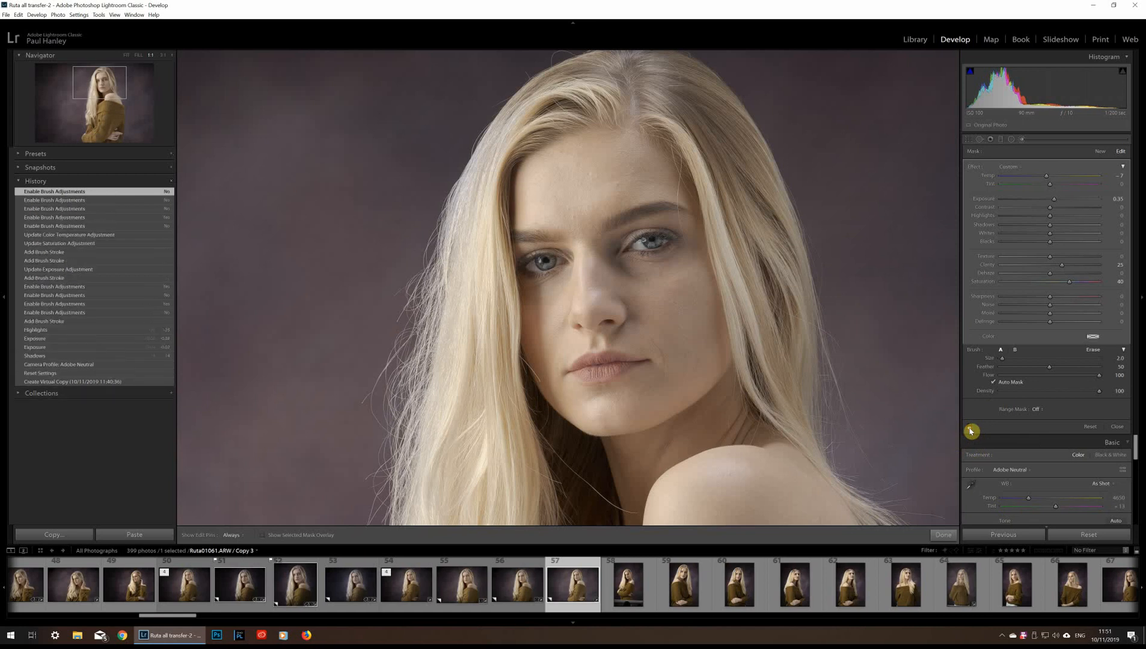
{"action": "left_click", "coordinate": [970, 431]}
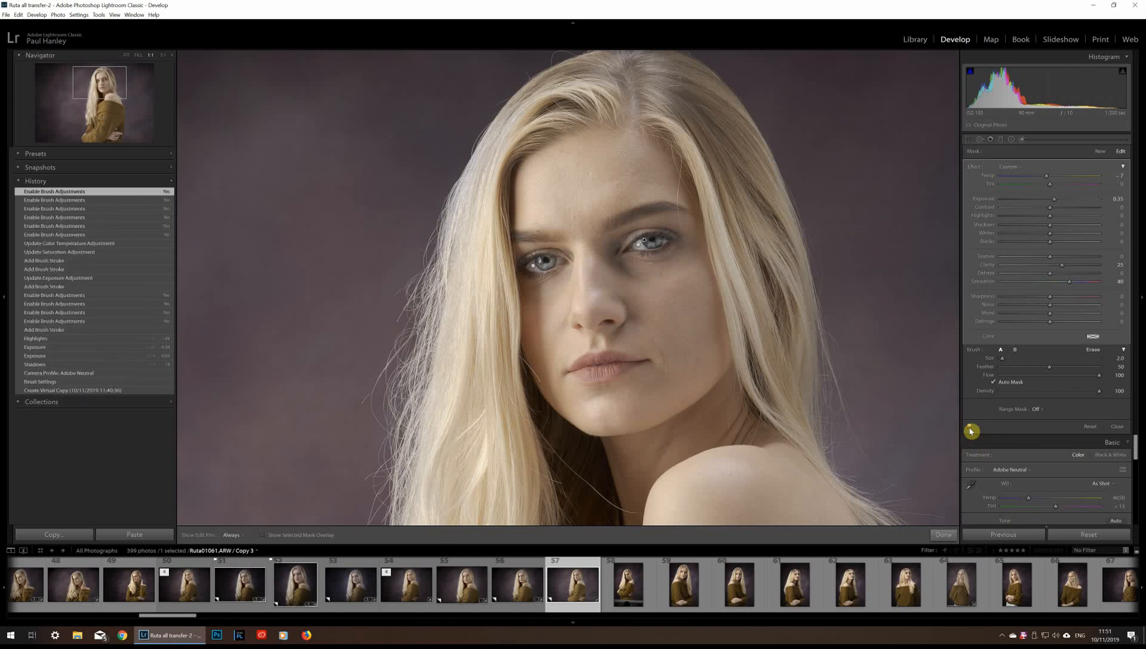
With the mask overlay shown, erase the spill around the right eye's exposure adjustment, then hide the overlay and close the brush
{"action": "left_click", "coordinate": [262, 535]}
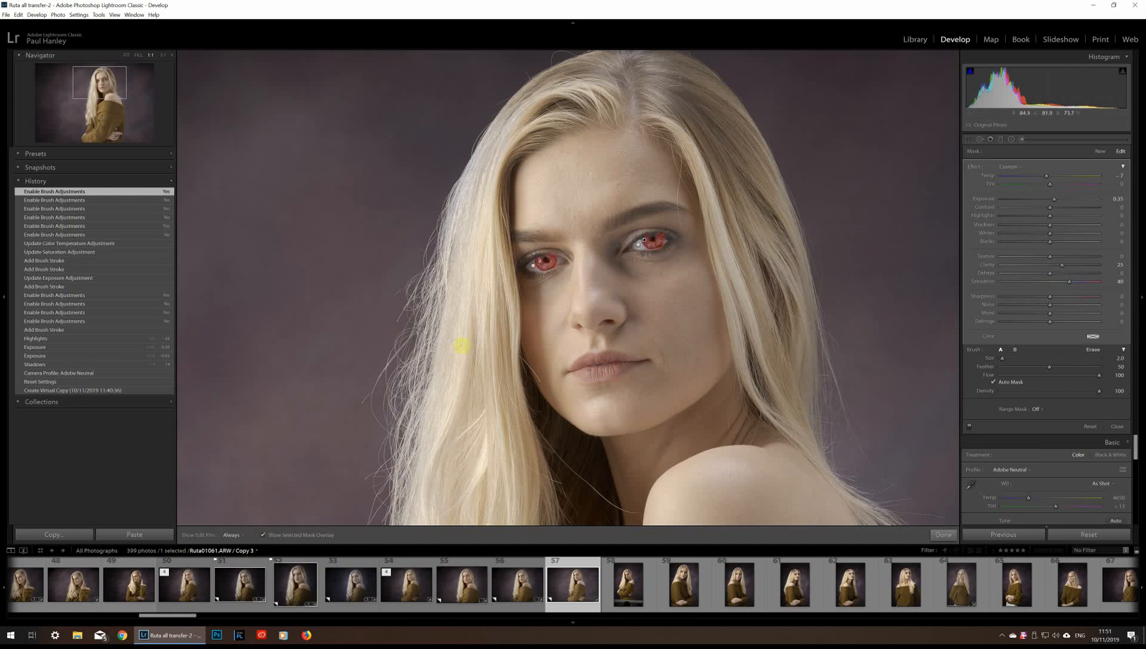
{"action": "left_click", "coordinate": [532, 269]}
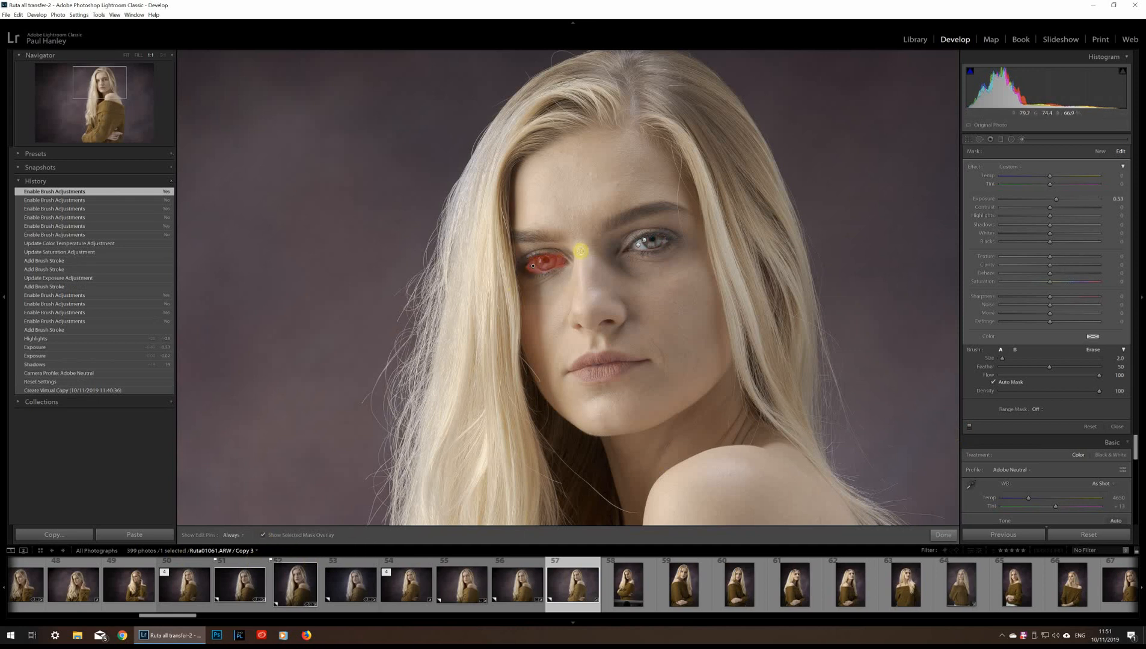
{"action": "left_click", "coordinate": [1093, 350]}
{"action": "mouse_move", "coordinate": [566, 251]}
{"action": "left_mouse_down"}
{"action": "mouse_move", "coordinate": [713, 338]}
{"action": "mouse_move", "coordinate": [668, 347]}
{"action": "mouse_move", "coordinate": [557, 276]}
{"action": "left_mouse_up"}
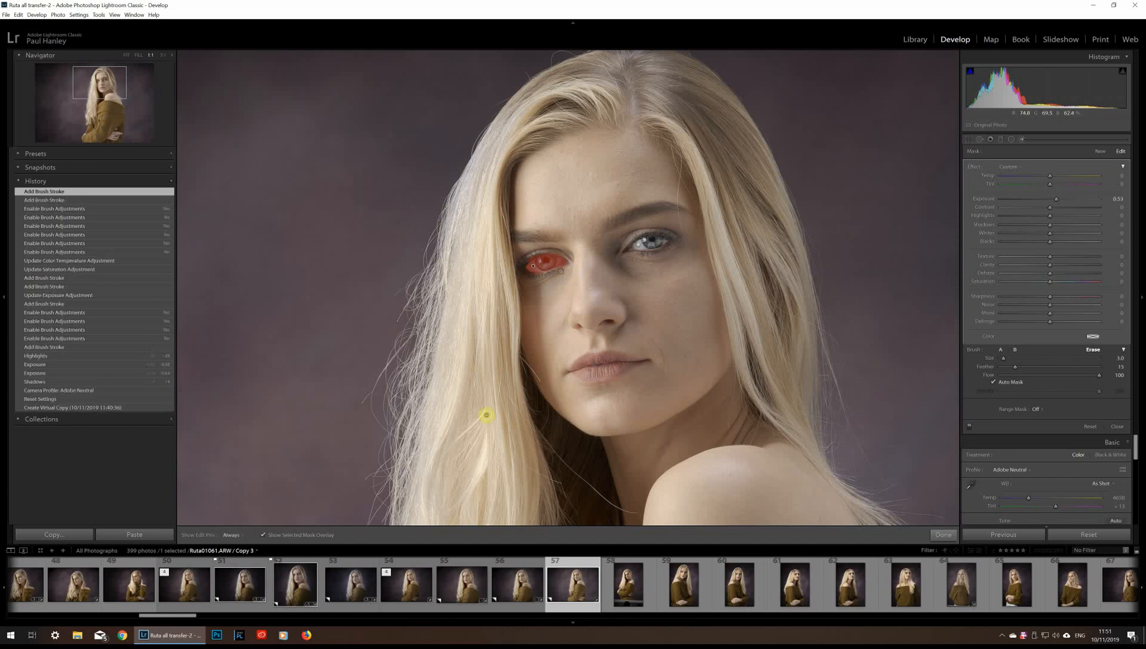
{"action": "left_click", "coordinate": [263, 536]}
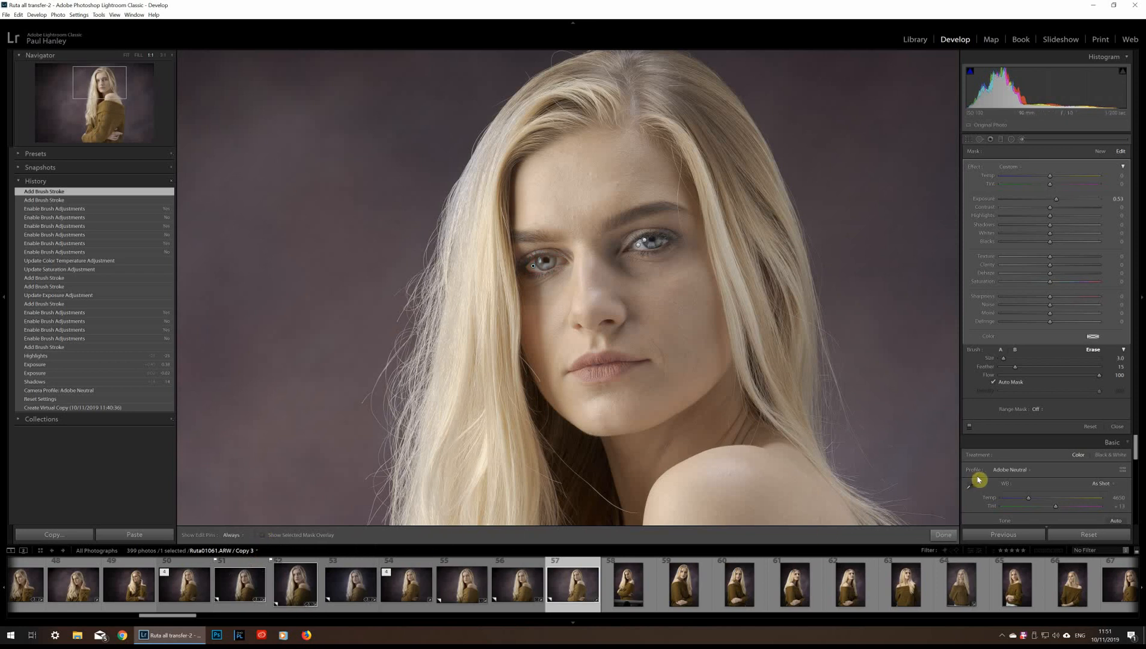
{"action": "left_click", "coordinate": [943, 536]}
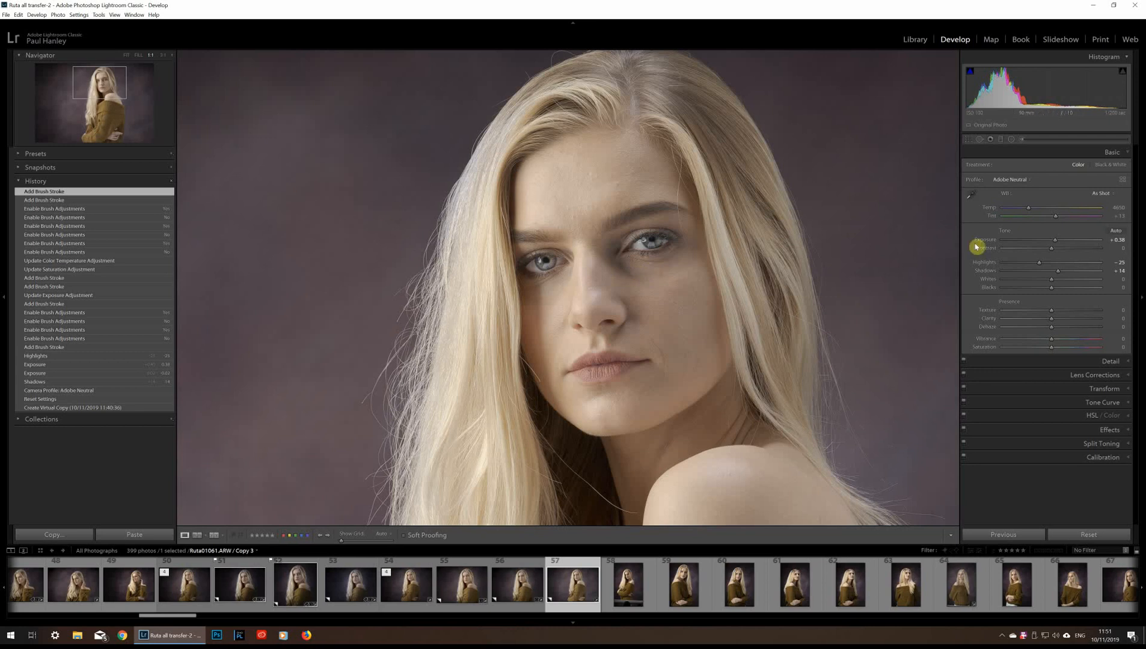
Create a new brush adjustment with the Shadows effect at 16 and brush size 5.0, and paint around the model's left eye
{"action": "left_click", "coordinate": [1022, 143]}
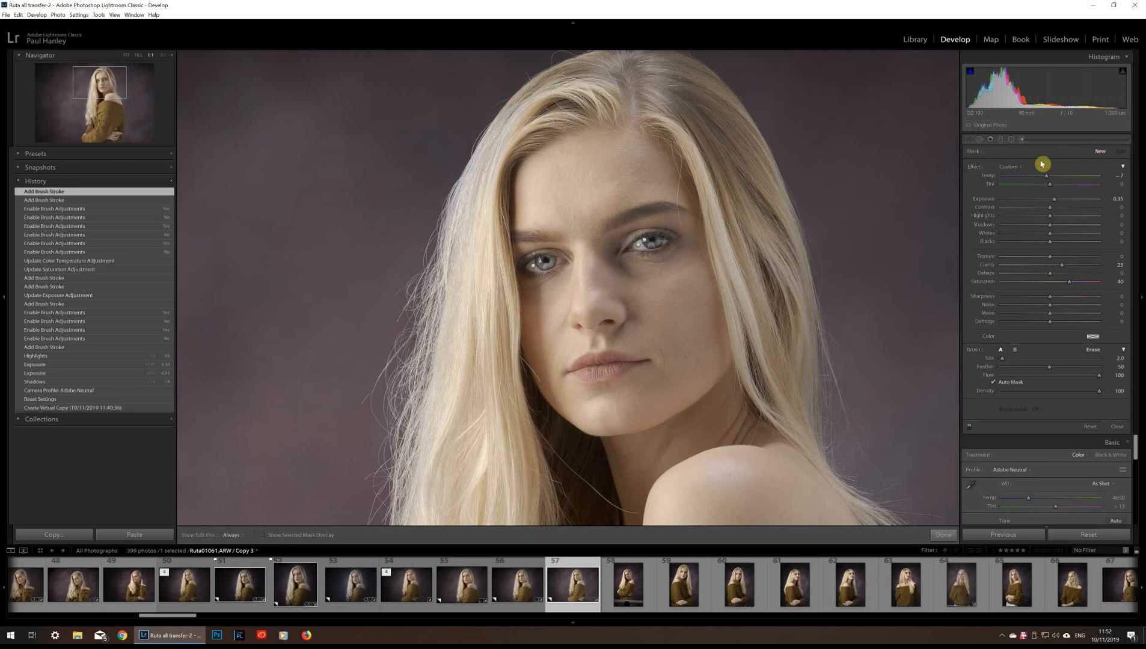
{"action": "left_click", "coordinate": [1016, 167]}
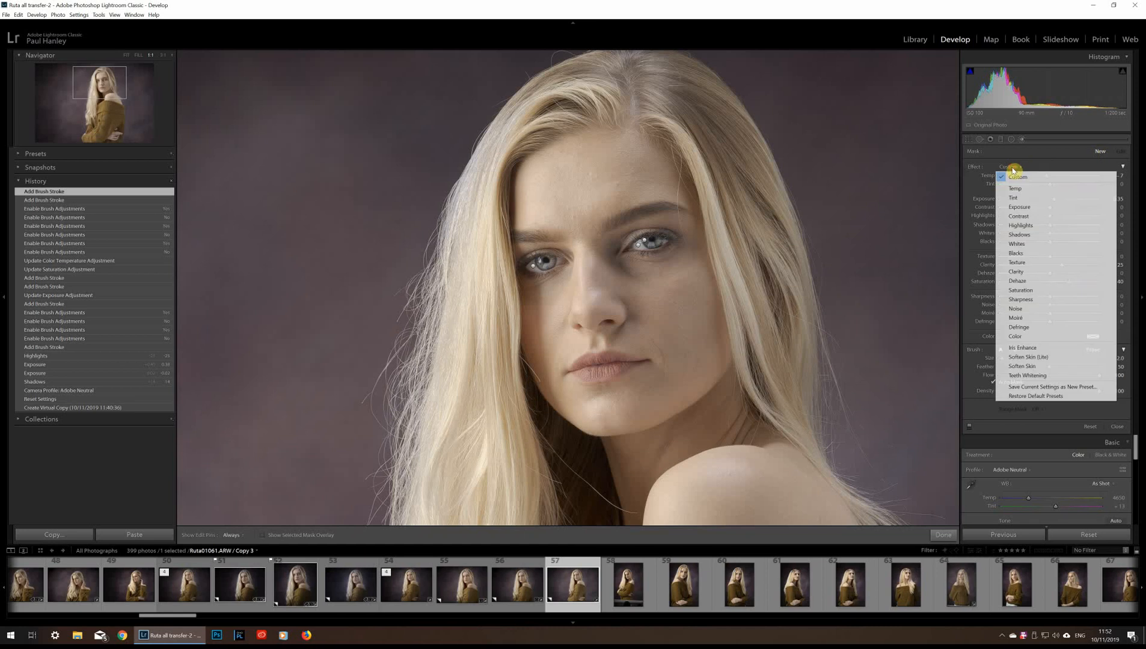
{"action": "left_click", "coordinate": [1019, 227]}
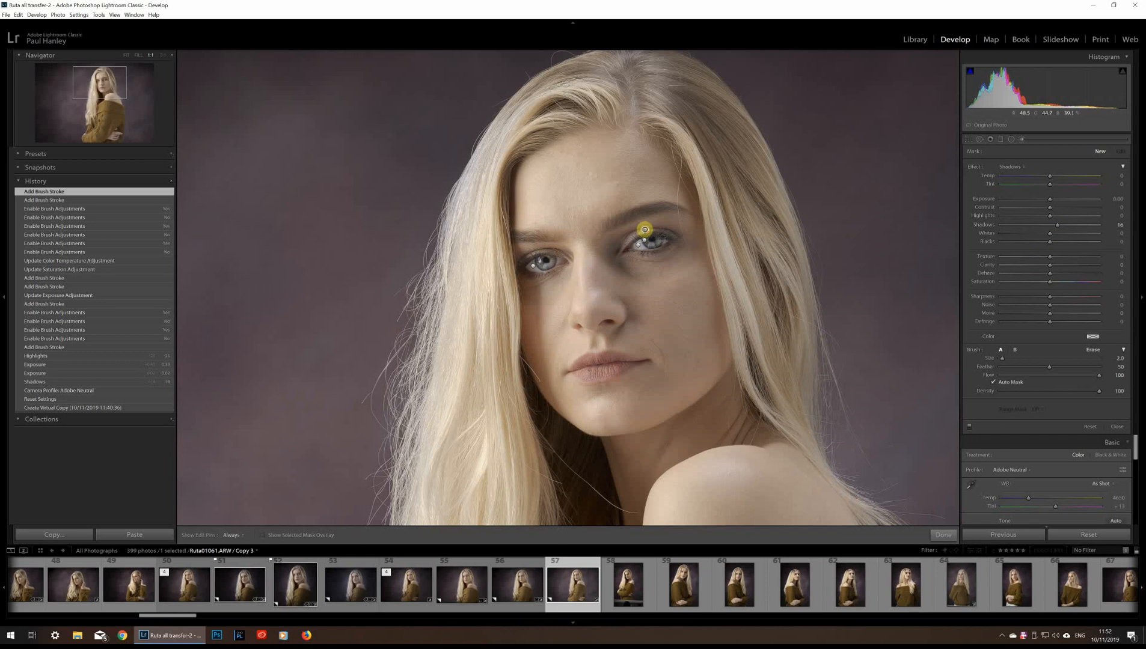
{"action": "scroll", "coordinate": [640, 230], "scroll_direction": "up", "scroll_amount": 3}
{"action": "key", "text": "h"}
{"action": "scroll", "coordinate": [608, 248], "scroll_direction": "up", "scroll_amount": 1}
{"action": "left_click_drag", "start_coordinate": [692, 238], "coordinate": [689, 232]}
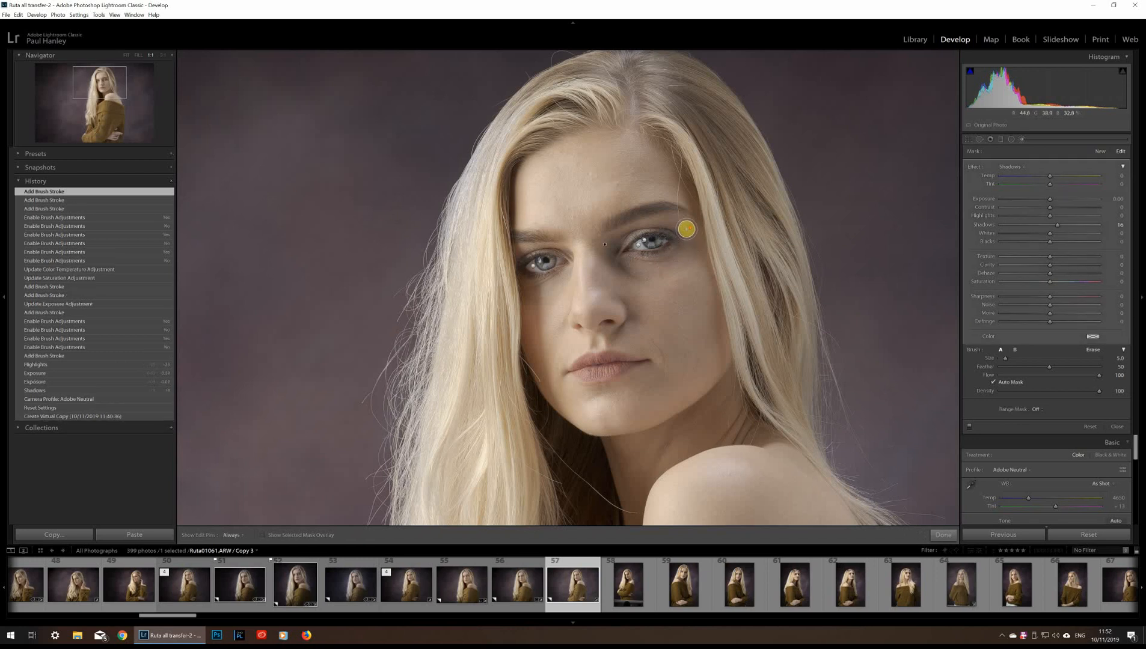
Add Shadows brush strokes over the left eye's upper lid and inner corner, varying the brush size between 3.0 and 5.0
{"action": "key", "text": "h"}
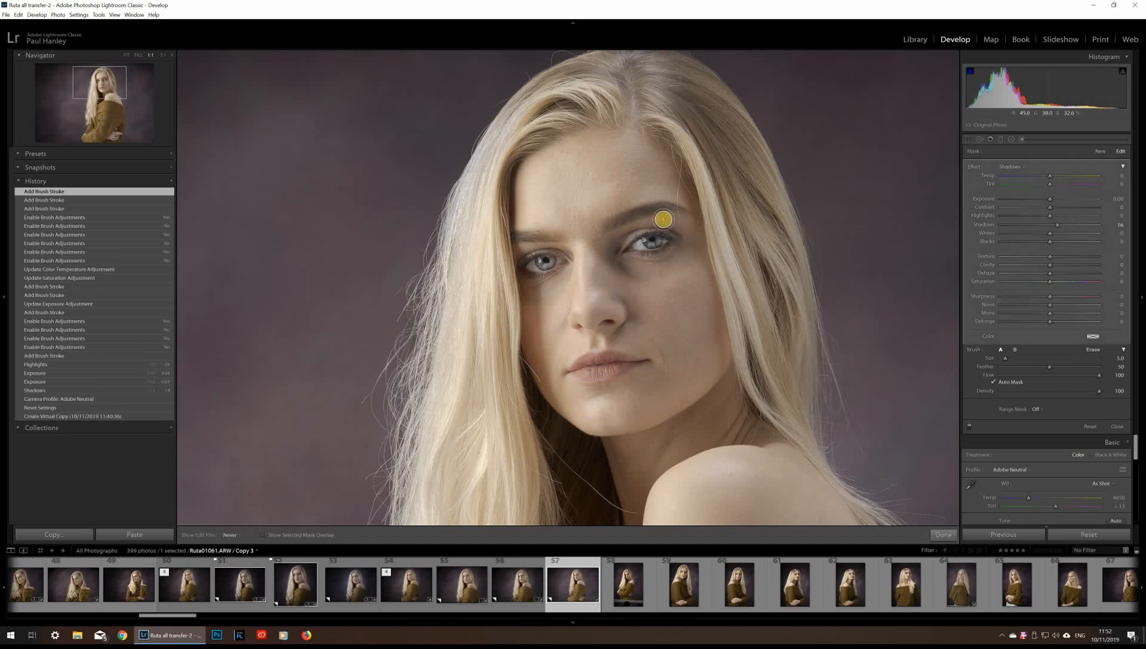
{"action": "left_click_drag", "start_coordinate": [663, 219], "coordinate": [666, 217]}
{"action": "scroll", "coordinate": [654, 222], "scroll_direction": "down", "scroll_amount": 2}
{"action": "key", "text": "h"}
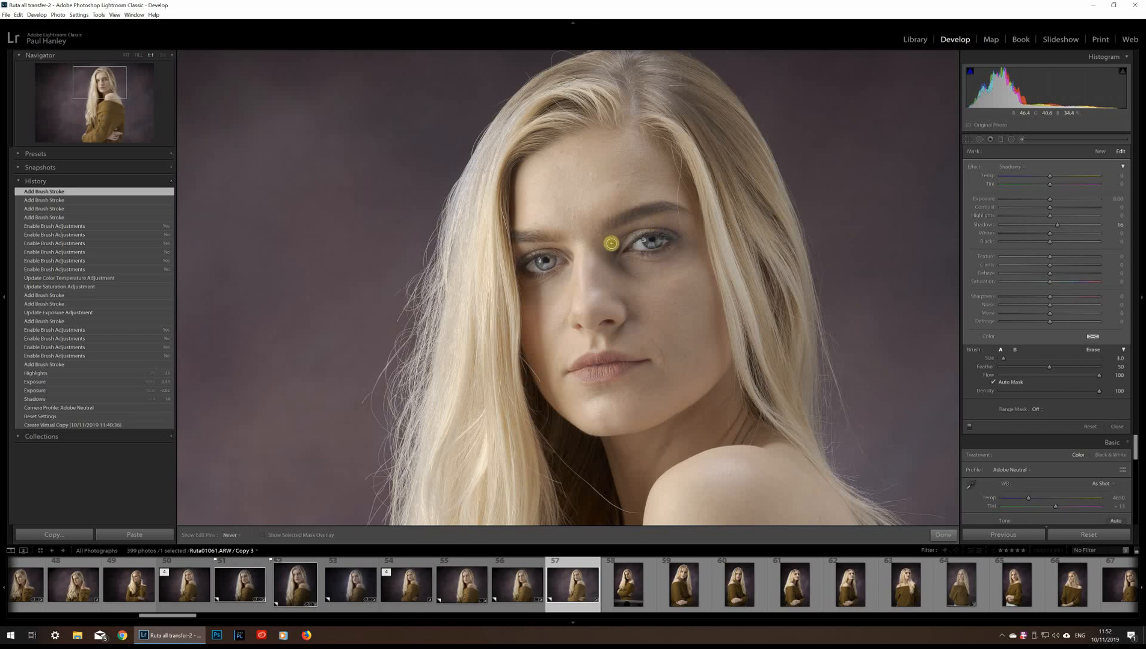
{"action": "left_click", "coordinate": [610, 244]}
{"action": "scroll", "coordinate": [610, 242], "scroll_direction": "up", "scroll_amount": 2}
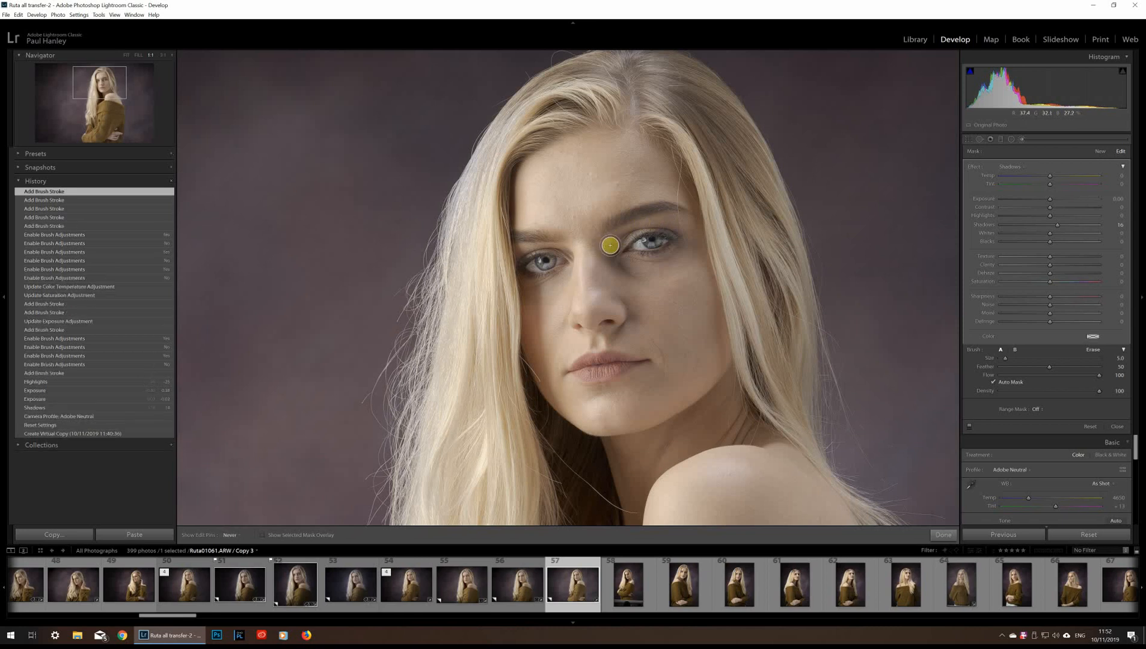
{"action": "left_click_drag", "start_coordinate": [614, 257], "coordinate": [606, 243]}
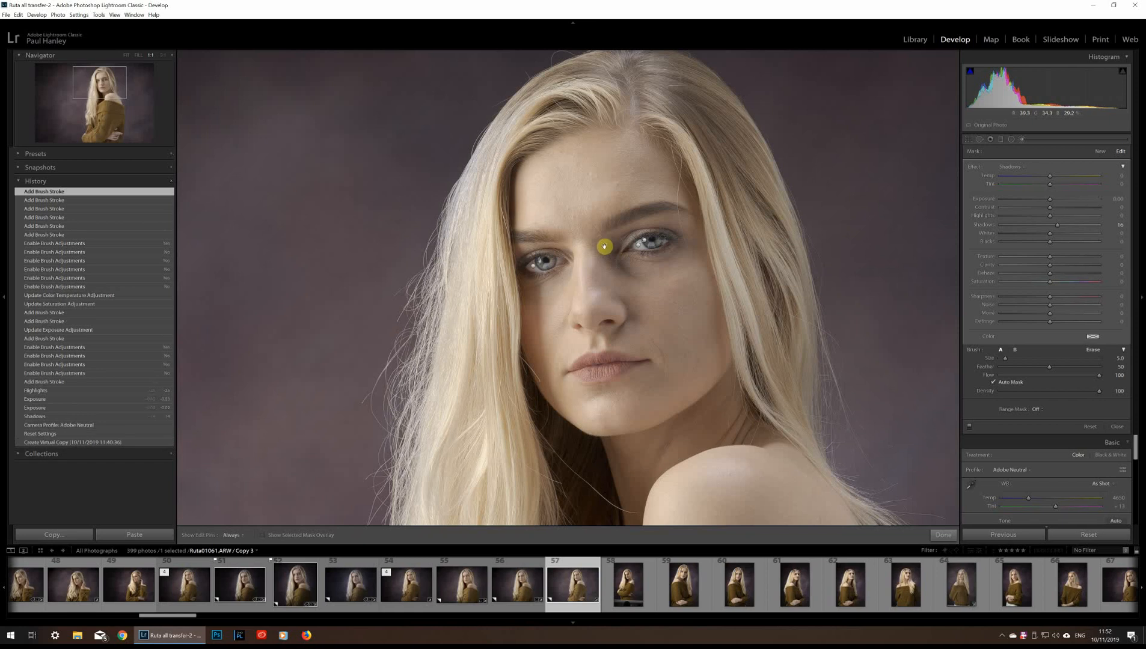
{"action": "mouse_move", "coordinate": [605, 245]}
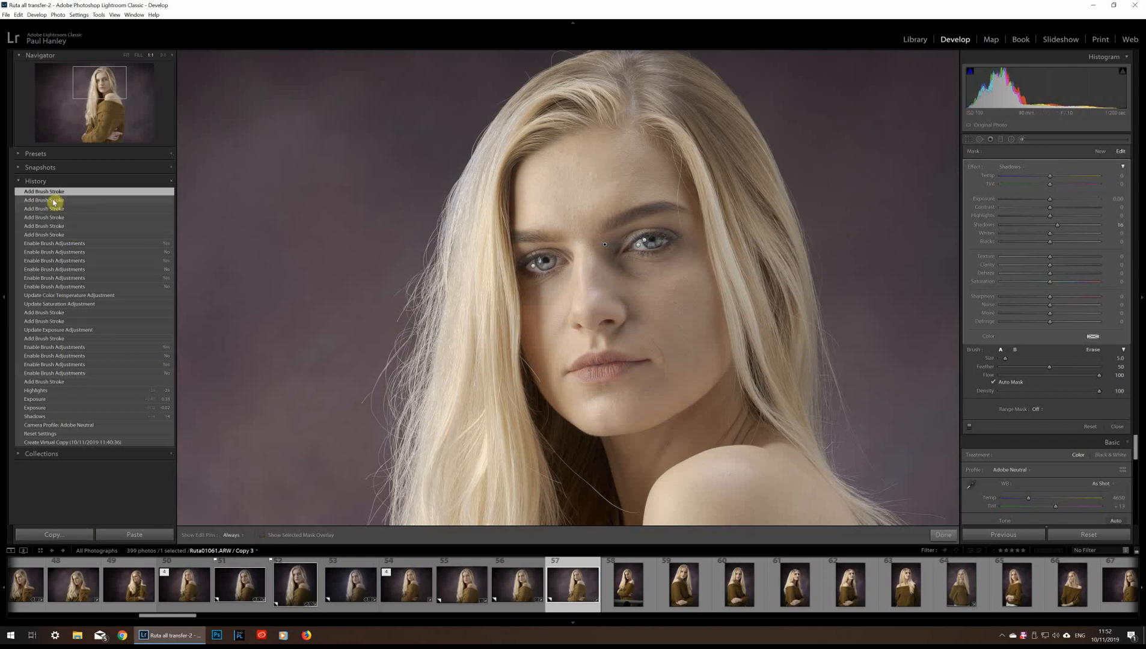
Check the left eye's Shadows mask with the overlay, then switch the brush adjustments off and on once to compare
{"action": "left_click", "coordinate": [264, 535]}
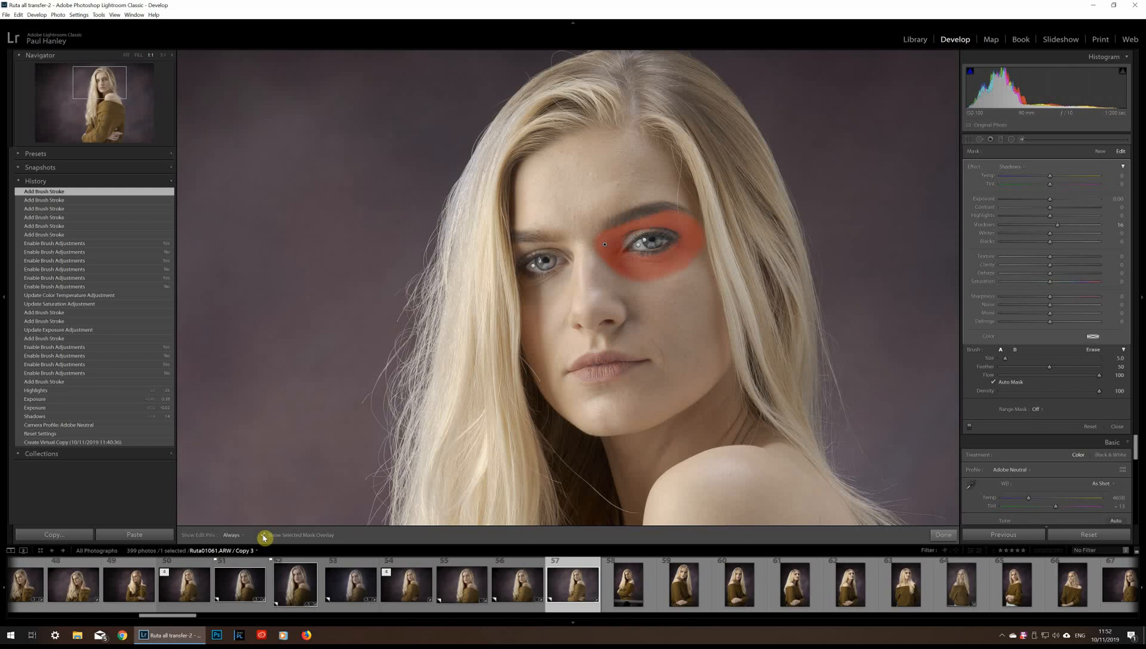
{"action": "left_click", "coordinate": [263, 535]}
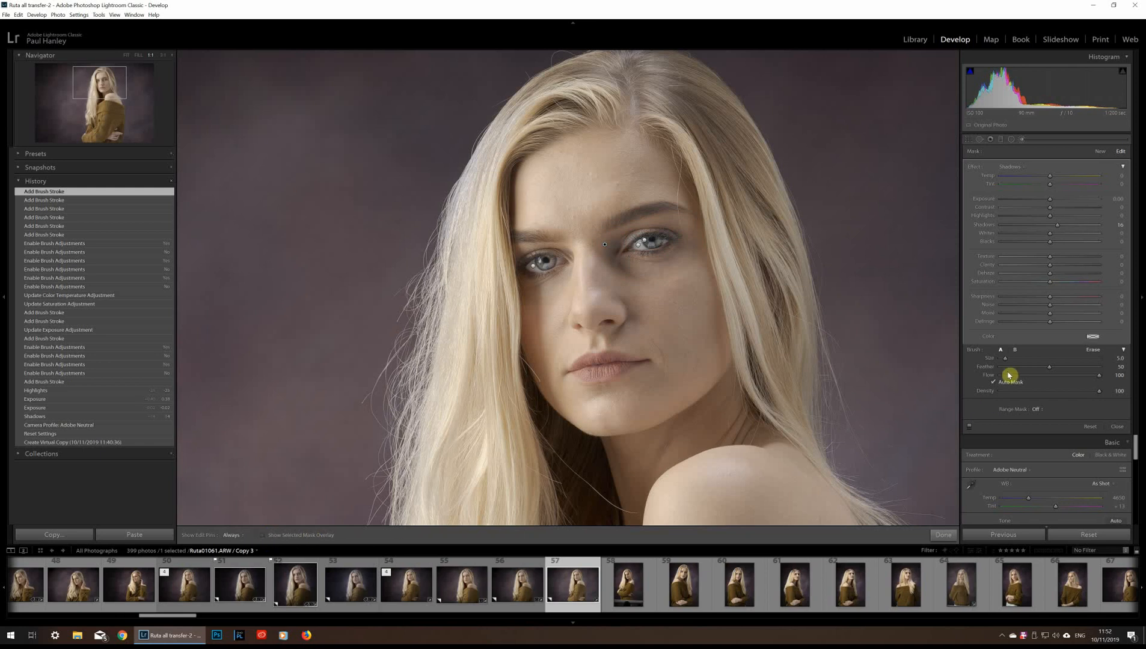
{"action": "left_click", "coordinate": [970, 431]}
{"action": "left_click", "coordinate": [971, 431]}
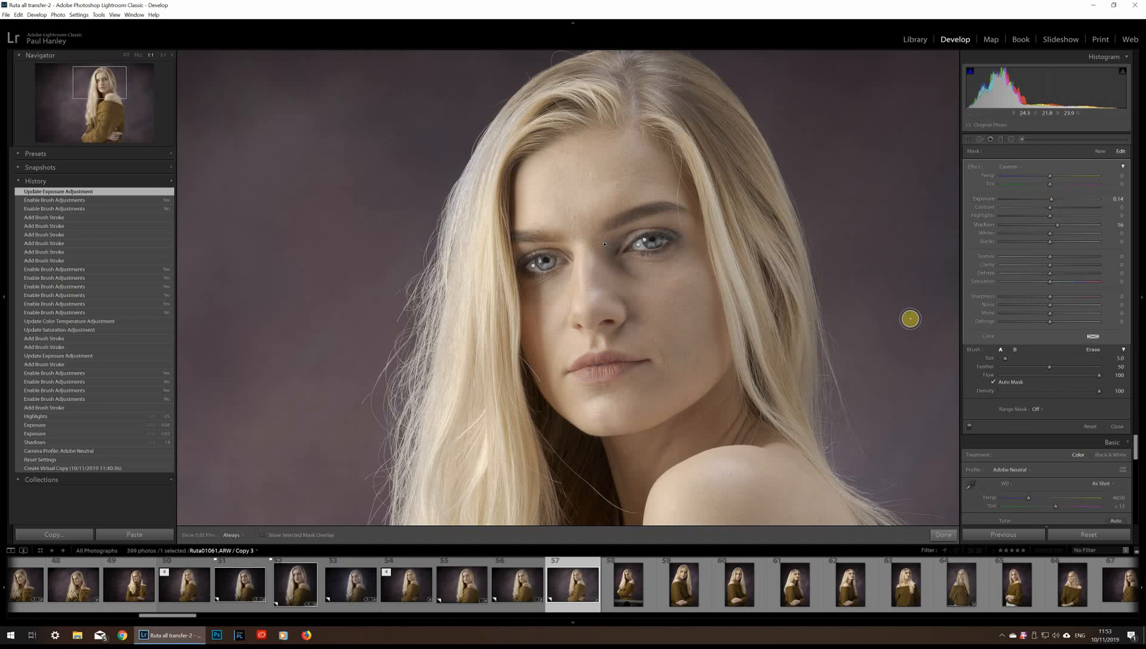
Switch the brush adjustments off and on twice to judge the brightened area around the left eye, leaving them enabled
{"action": "left_click", "coordinate": [970, 428]}
{"action": "left_click", "coordinate": [971, 431]}
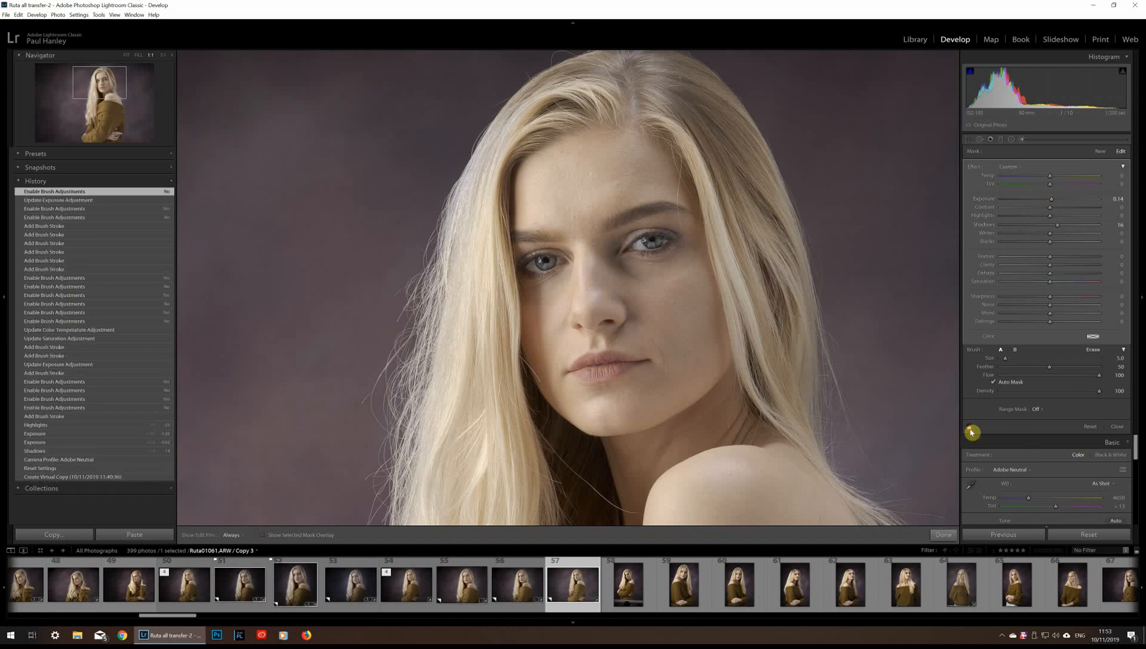
{"action": "left_click", "coordinate": [971, 431]}
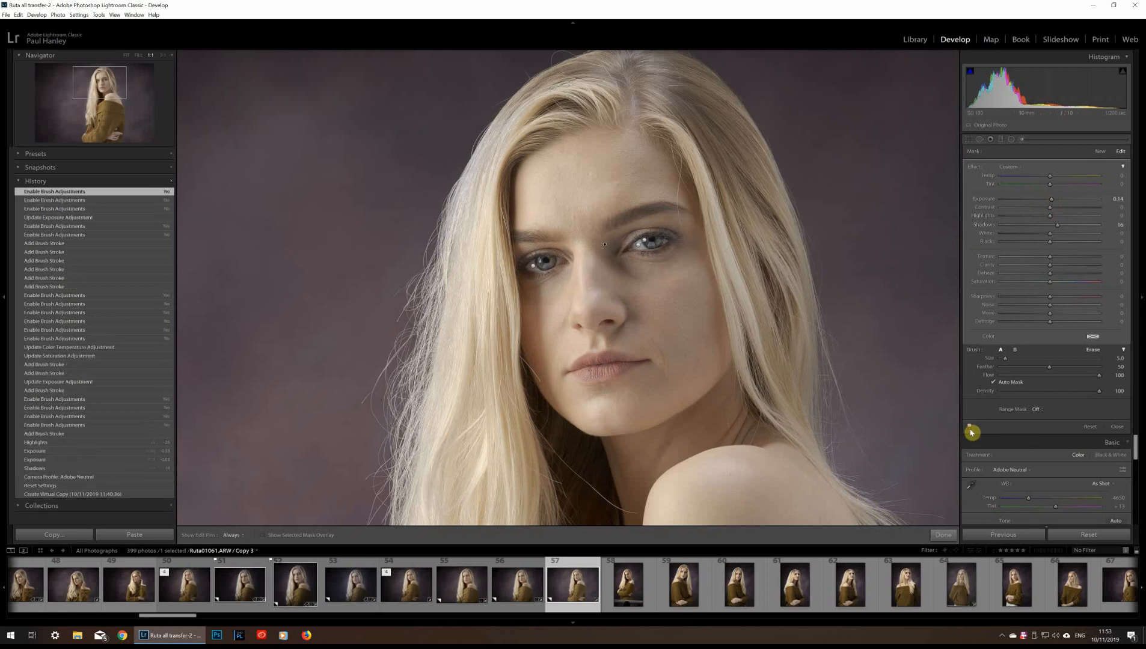
{"action": "left_click", "coordinate": [971, 431]}
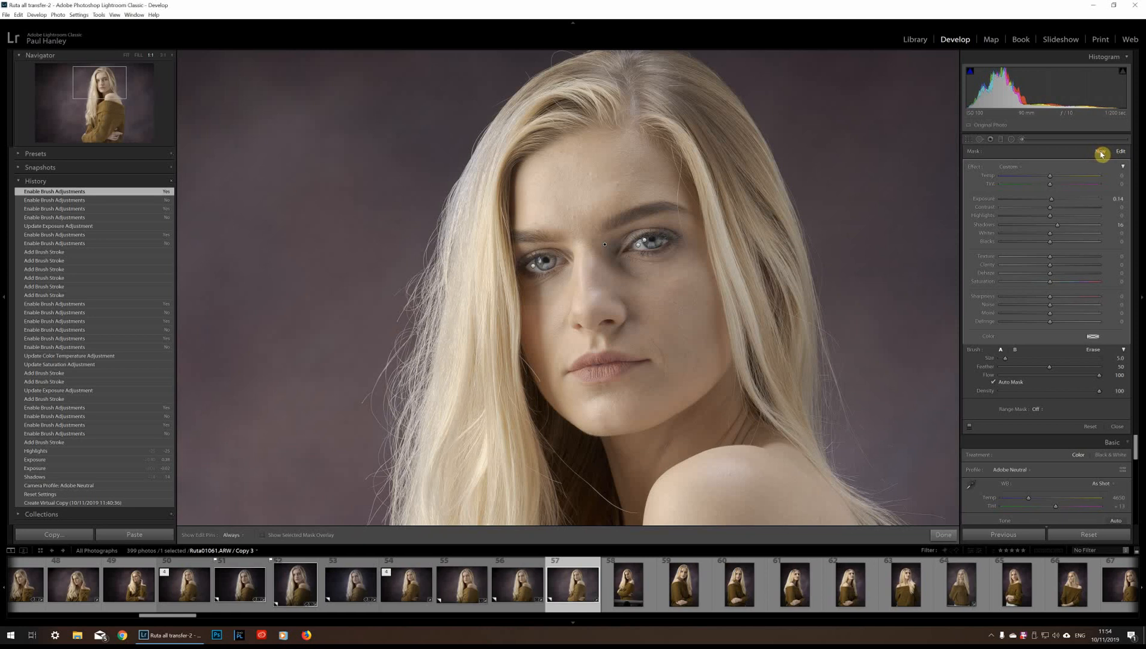
Create a new brush adjustment with Exposure 0.14 and Shadows 16, and paint down the shaded right edge of the model's face
{"action": "left_click", "coordinate": [1100, 153]}
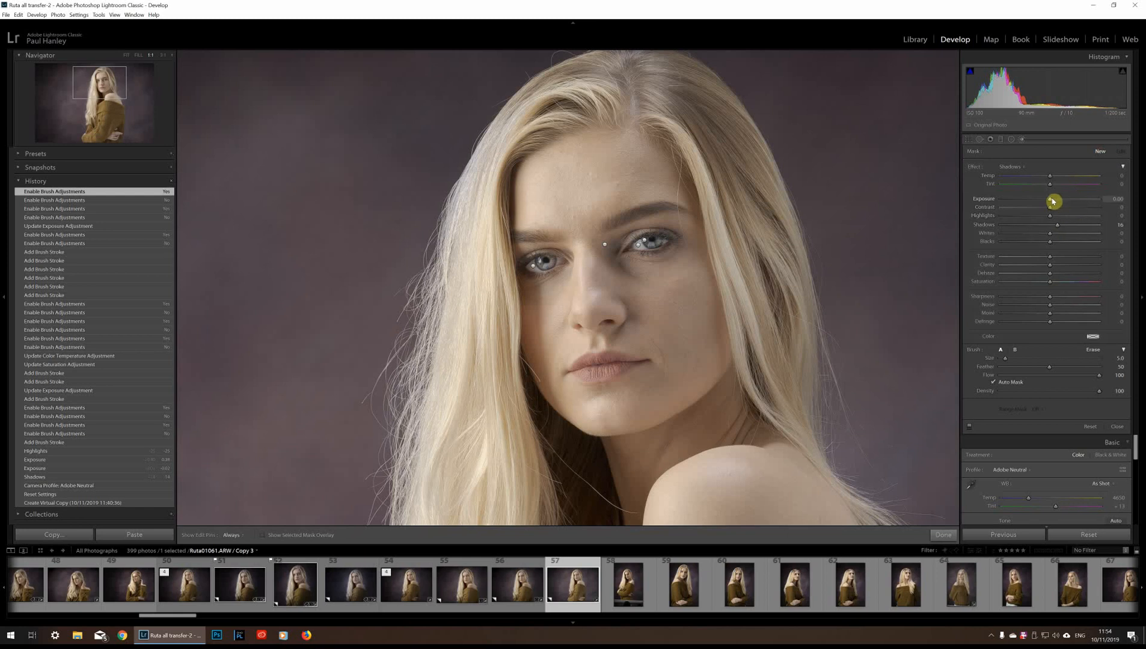
{"action": "left_click_drag", "start_coordinate": [1055, 201], "coordinate": [1048, 201]}
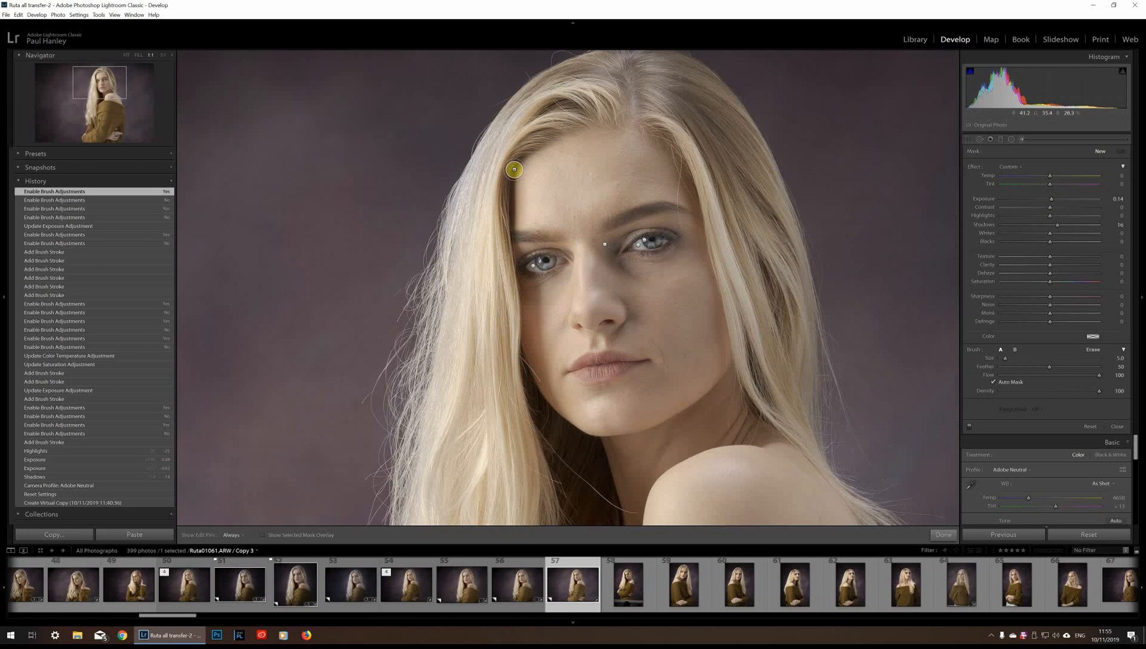
{"action": "key", "text": "h"}
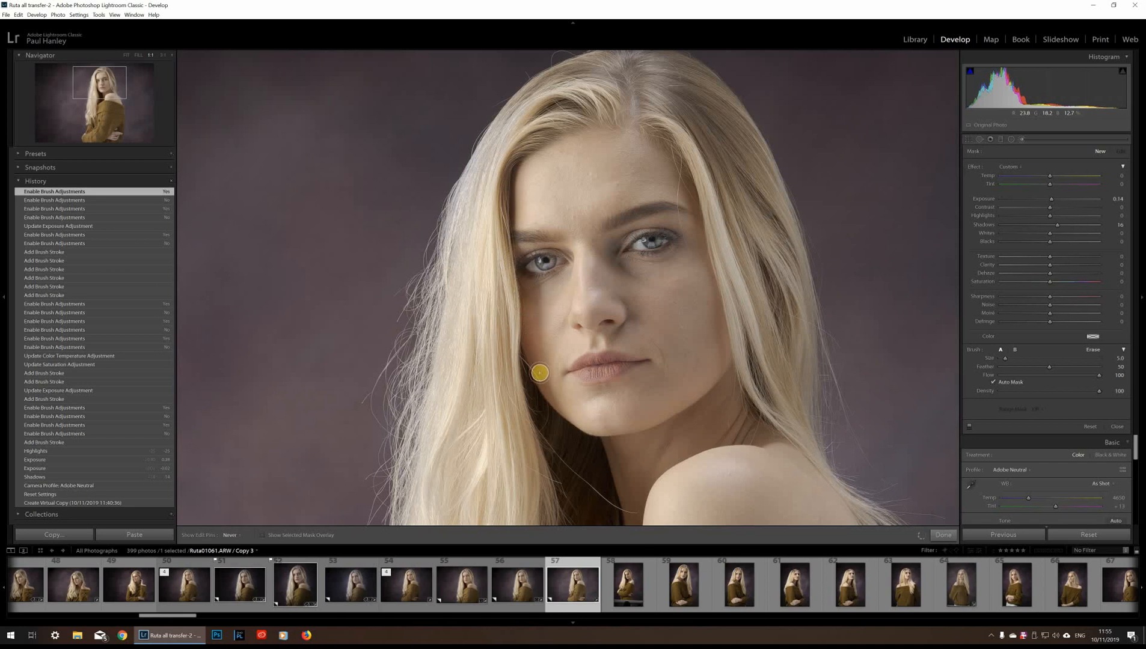
{"action": "left_click_drag", "start_coordinate": [527, 337], "coordinate": [531, 399]}
Extend the brush adjustment beneath the model's right eye, then reduce the brush size to 3.0 and paint the eye's inner corner
{"action": "key", "text": "h"}
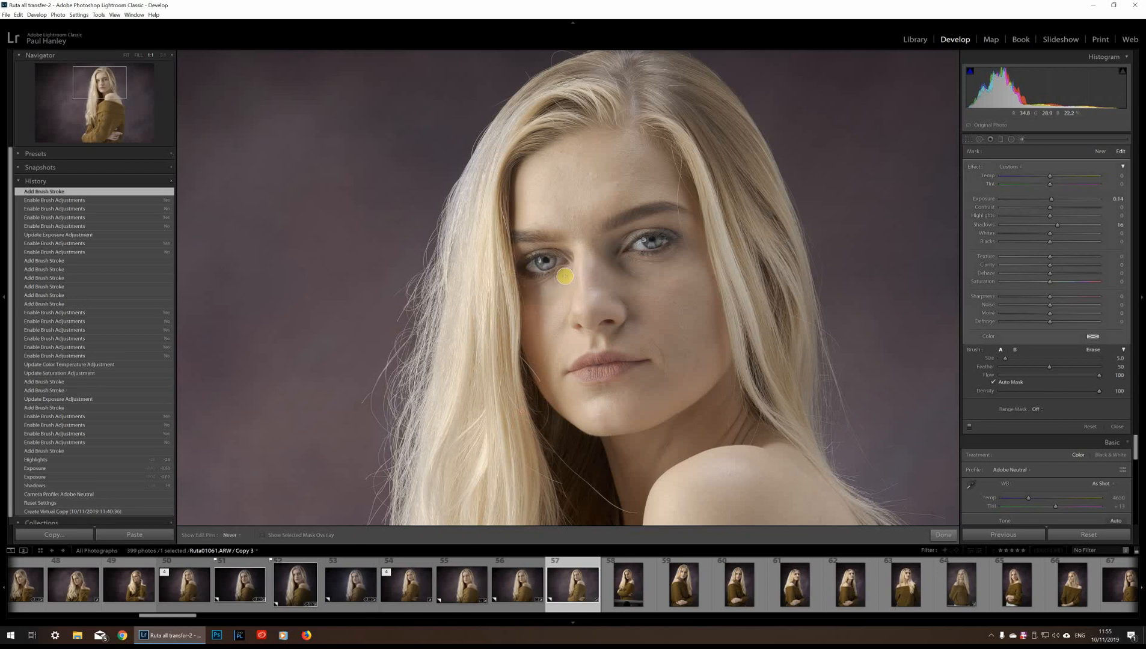
{"action": "left_click_drag", "start_coordinate": [564, 277], "coordinate": [514, 284]}
{"action": "scroll", "coordinate": [503, 262], "scroll_direction": "down", "scroll_amount": 2}
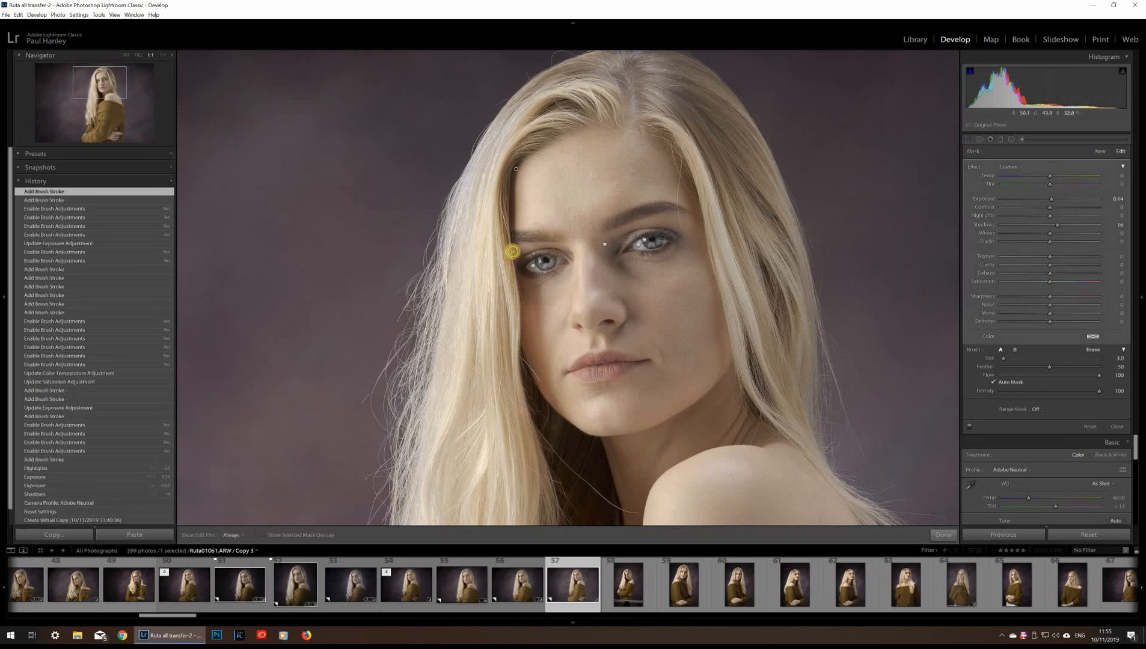
{"action": "key", "text": "h"}
{"action": "left_click_drag", "start_coordinate": [568, 253], "coordinate": [558, 280]}
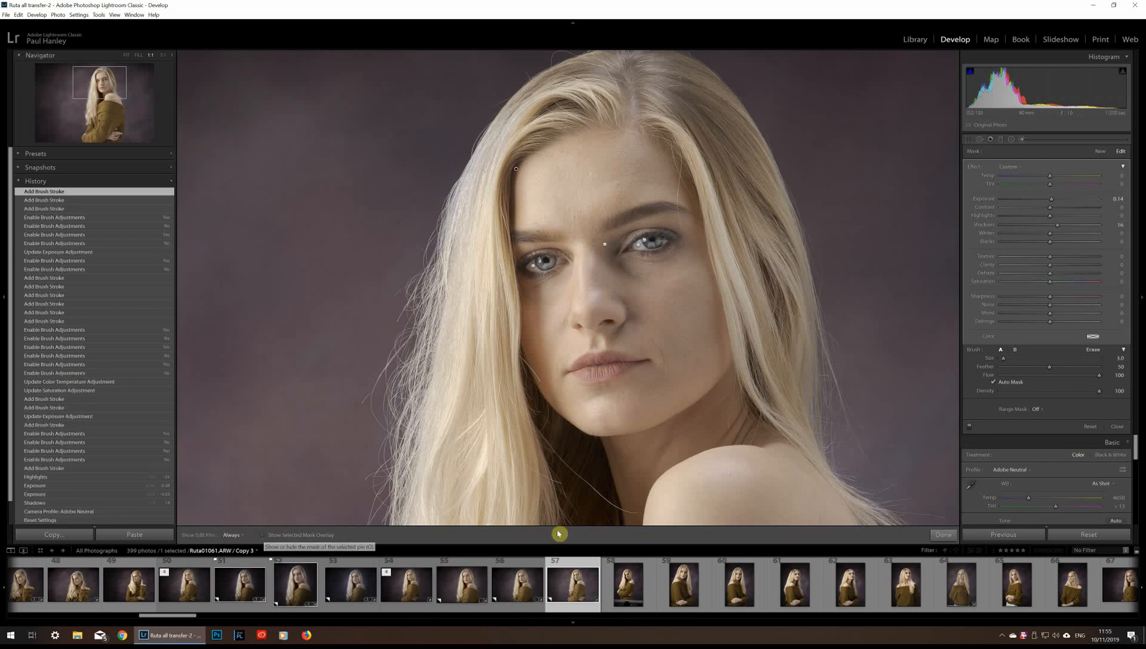
Switch the brush adjustments off and on repeatedly to compare the shaded side of the face before and after
{"action": "left_click", "coordinate": [970, 428]}
{"action": "left_click", "coordinate": [970, 428]}
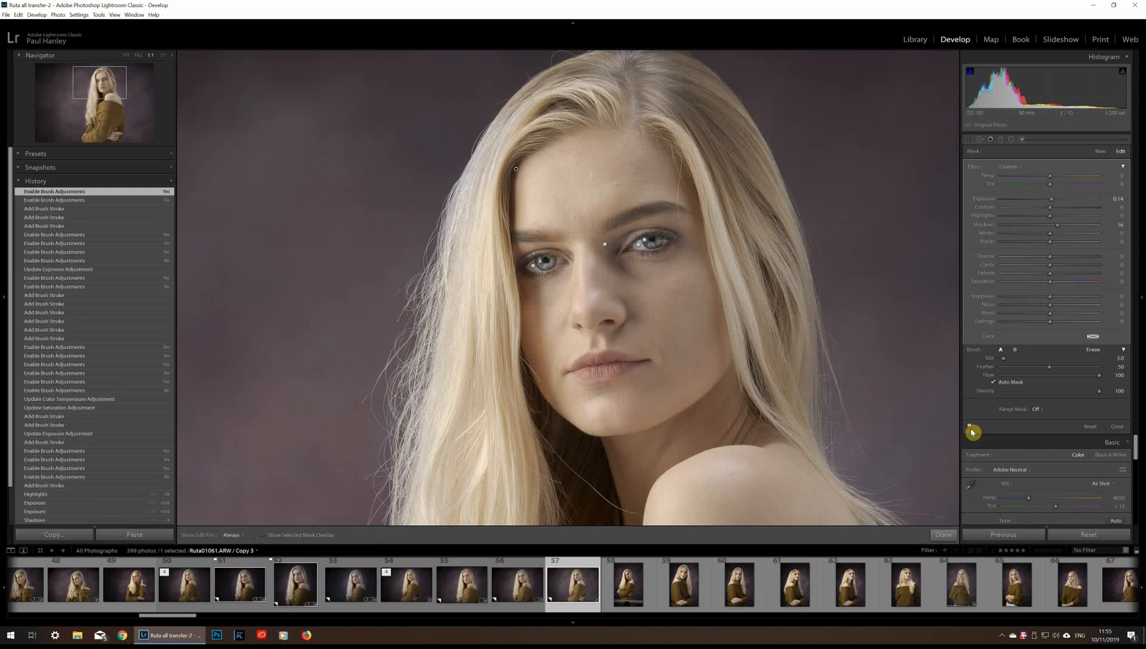
{"action": "left_click", "coordinate": [969, 427]}
{"action": "left_click", "coordinate": [970, 428]}
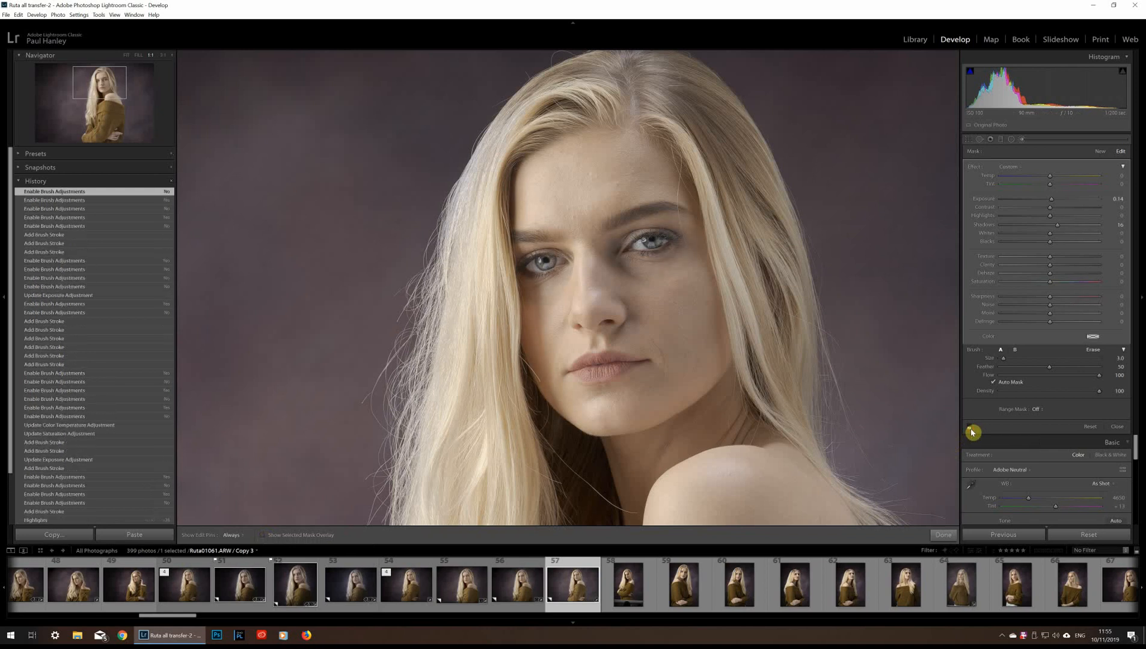
Recheck the lifted facial shadows by switching the brush adjustments off and on several more times, ending with them enabled
{"action": "left_click", "coordinate": [971, 428]}
{"action": "left_click", "coordinate": [971, 428]}
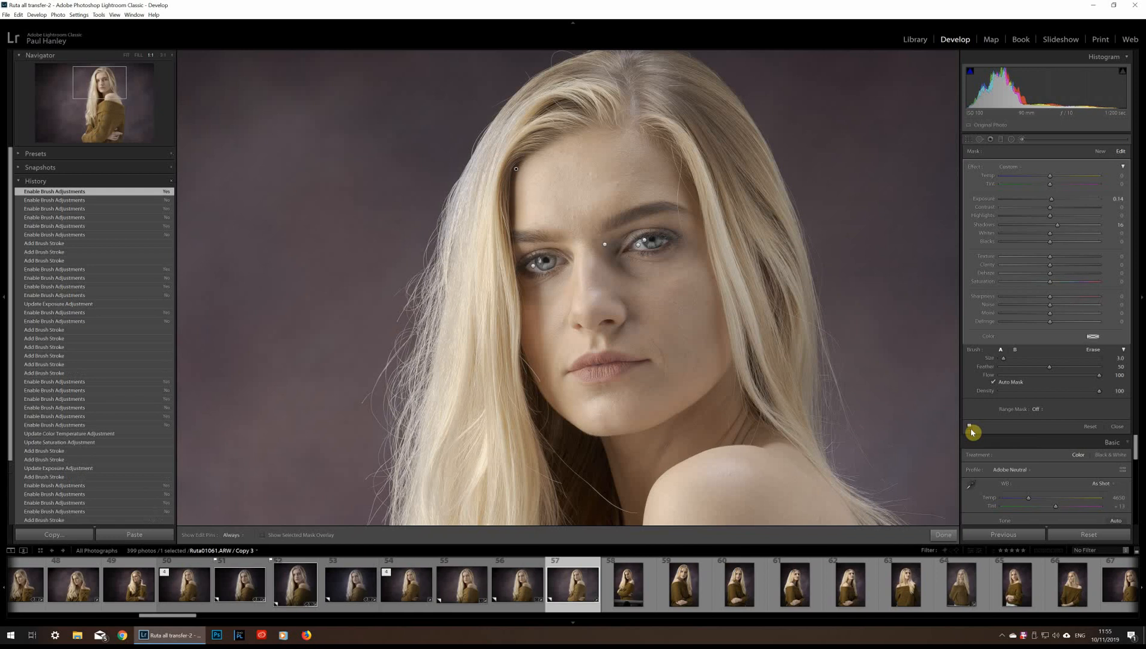
{"action": "left_click", "coordinate": [970, 428]}
{"action": "left_click", "coordinate": [970, 428]}
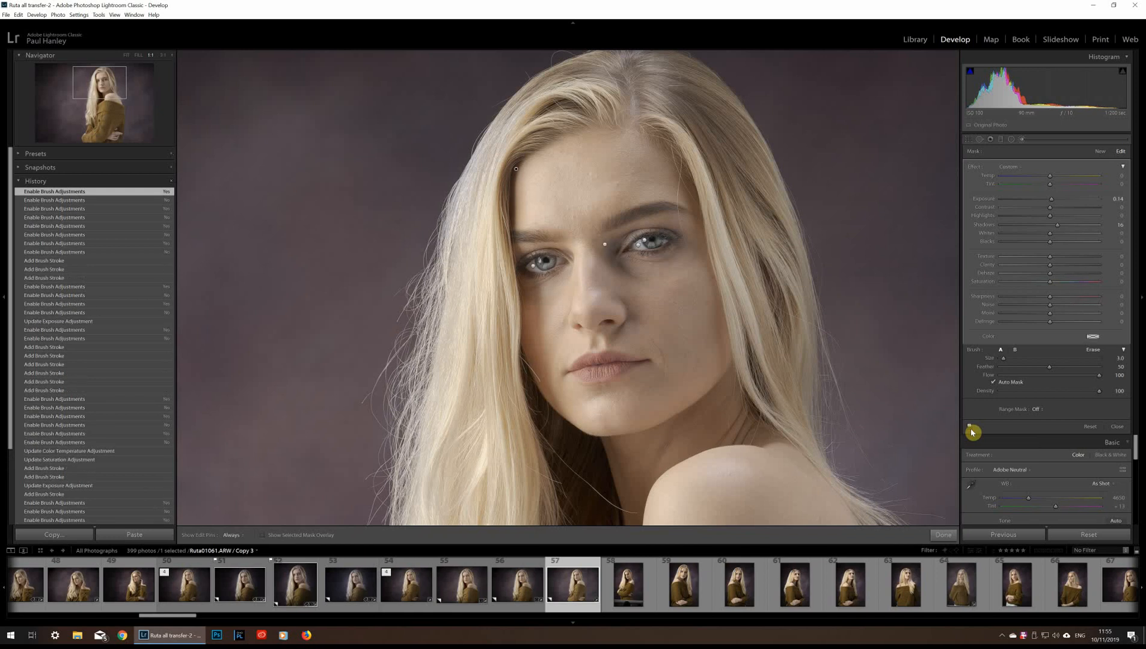
{"action": "left_click", "coordinate": [970, 428]}
{"action": "left_click", "coordinate": [970, 427]}
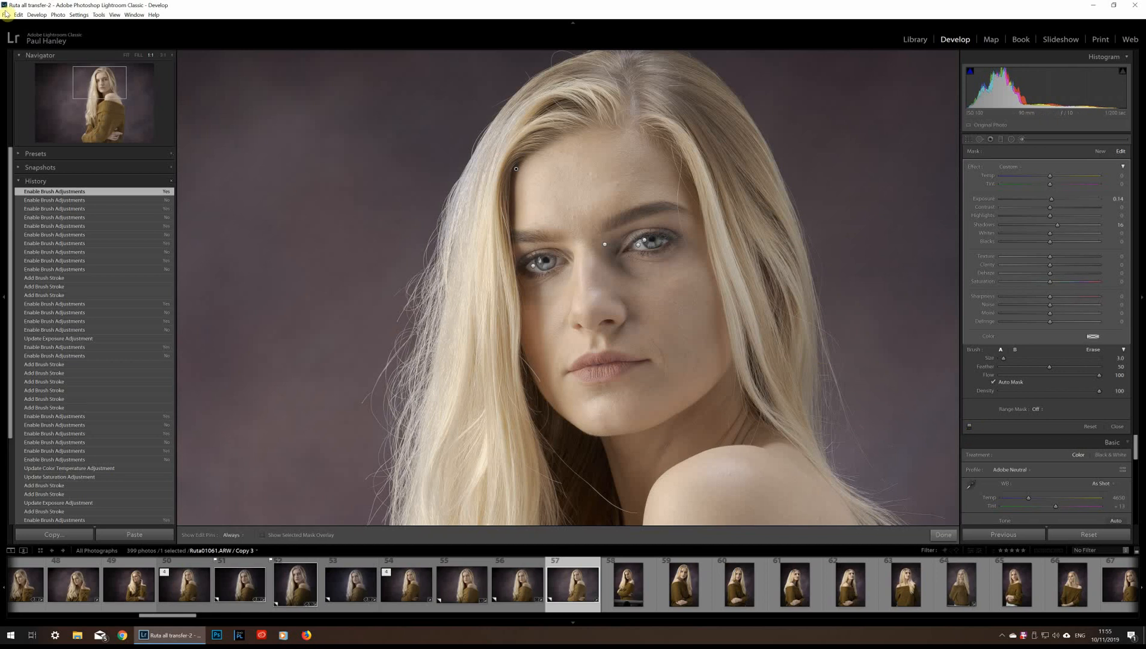
Close the adjustment brush and compare the whole portrait at its Reset Settings history state with the latest edit, ending on the latest
{"action": "left_click", "coordinate": [139, 59]}
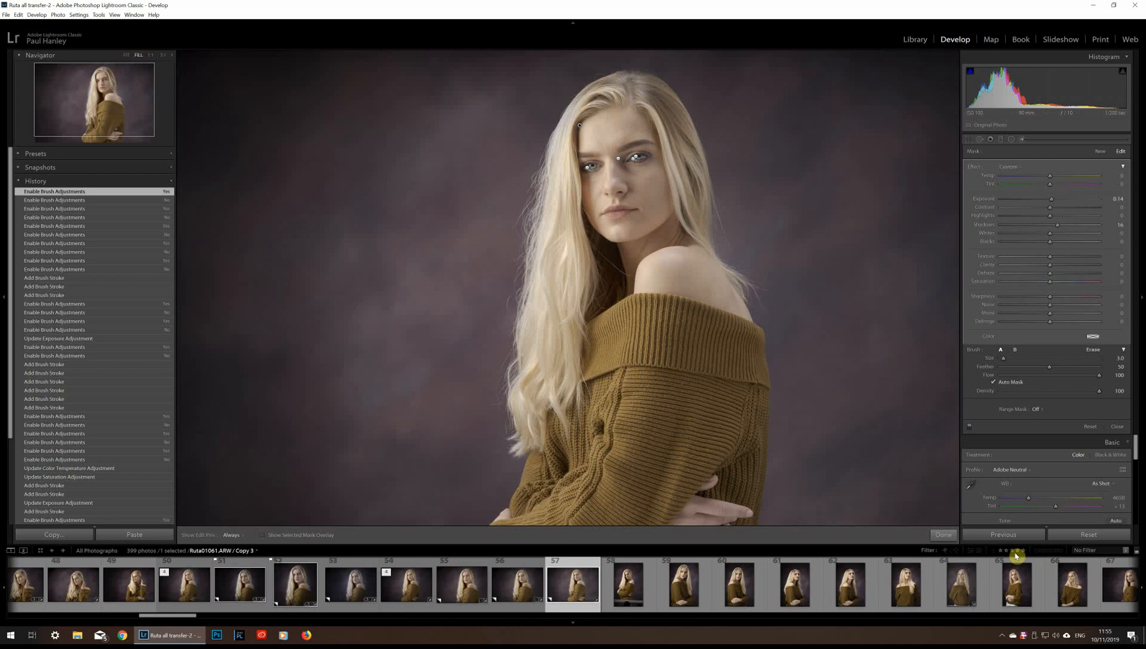
{"action": "left_click", "coordinate": [943, 535]}
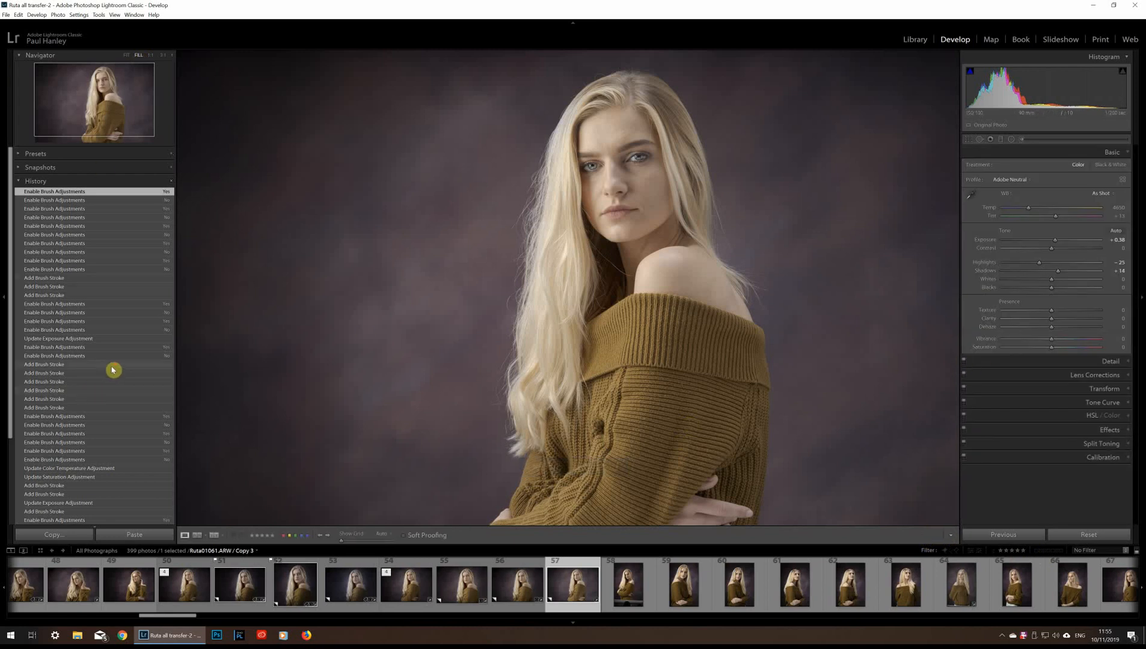
{"action": "scroll", "coordinate": [110, 371], "scroll_direction": "down", "scroll_amount": 4}
{"action": "scroll", "coordinate": [84, 514], "scroll_direction": "down", "scroll_amount": 2}
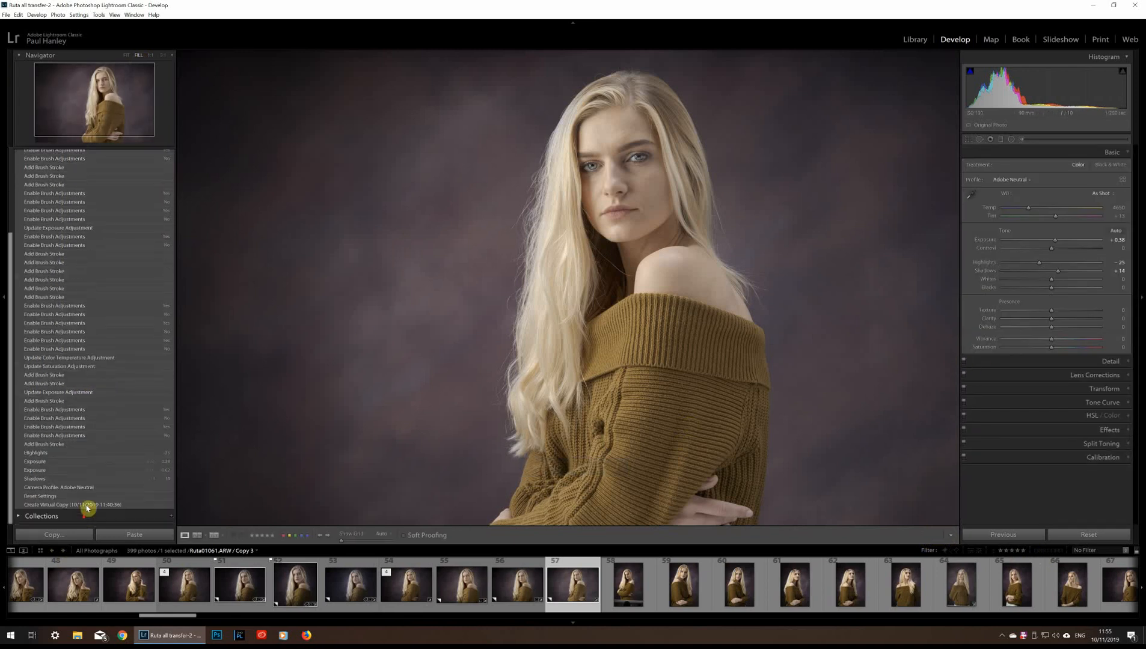
{"action": "left_click", "coordinate": [69, 497]}
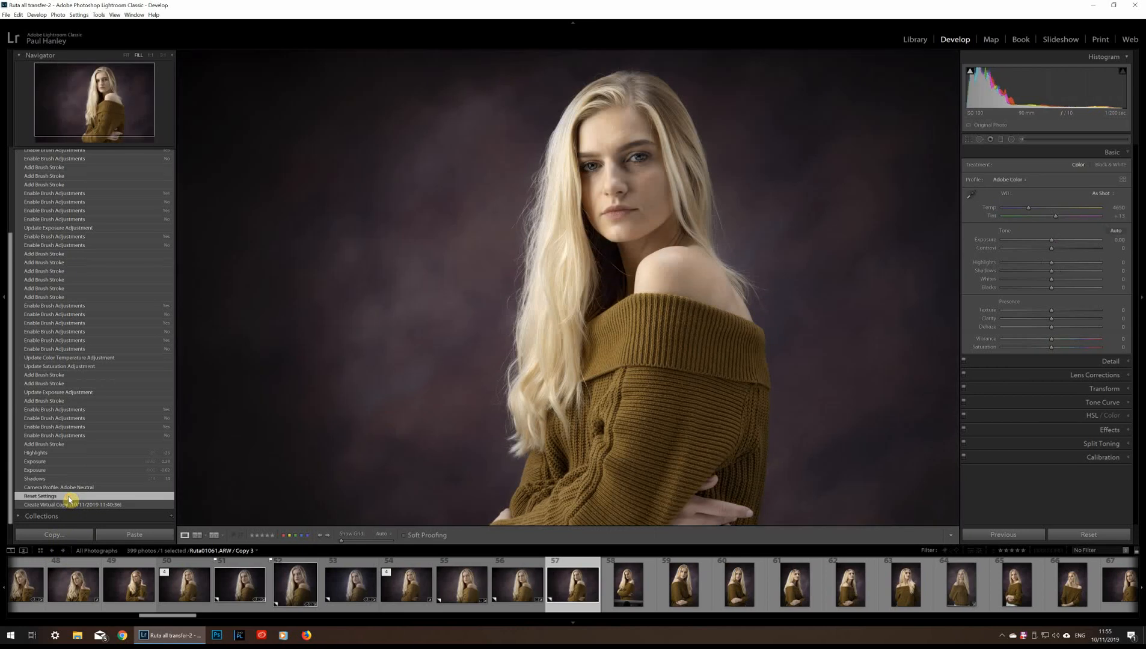
{"action": "scroll", "coordinate": [89, 166], "scroll_direction": "up", "scroll_amount": 2}
{"action": "scroll", "coordinate": [89, 165], "scroll_direction": "up", "scroll_amount": 2}
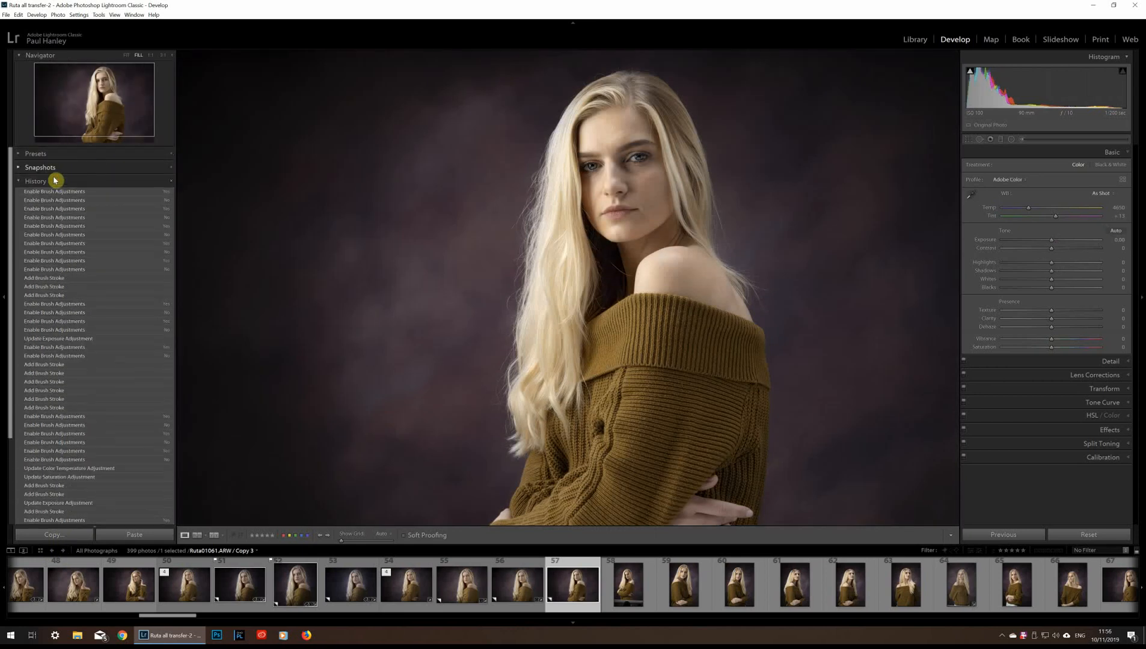
{"action": "left_click", "coordinate": [53, 193]}
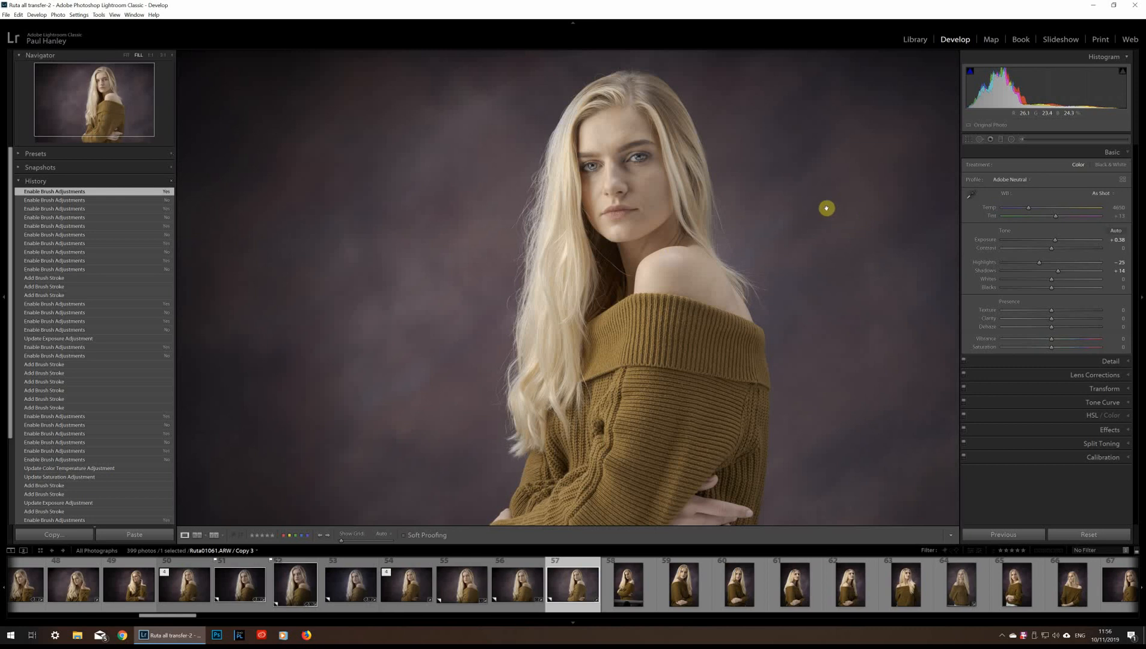
Set up a new adjustment brush with the Texture effect at -60 for smoothing the face
{"action": "left_click", "coordinate": [649, 195]}
{"action": "left_click_drag", "start_coordinate": [649, 196], "coordinate": [635, 293]}
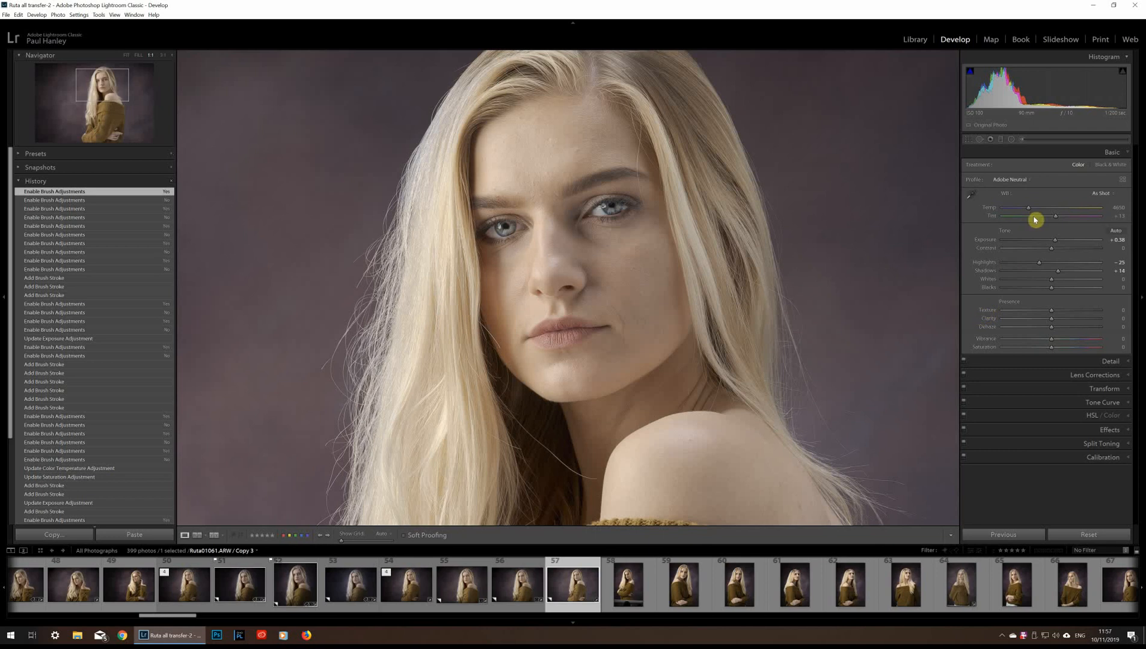
{"action": "left_click", "coordinate": [1023, 142]}
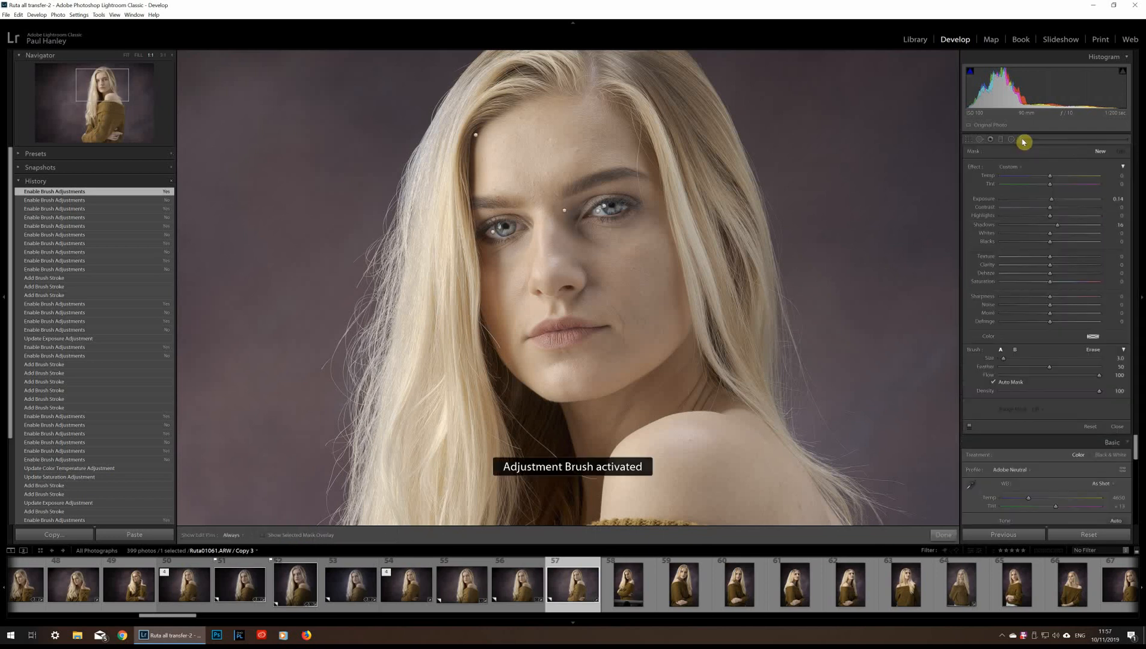
{"action": "left_click", "coordinate": [1011, 167]}
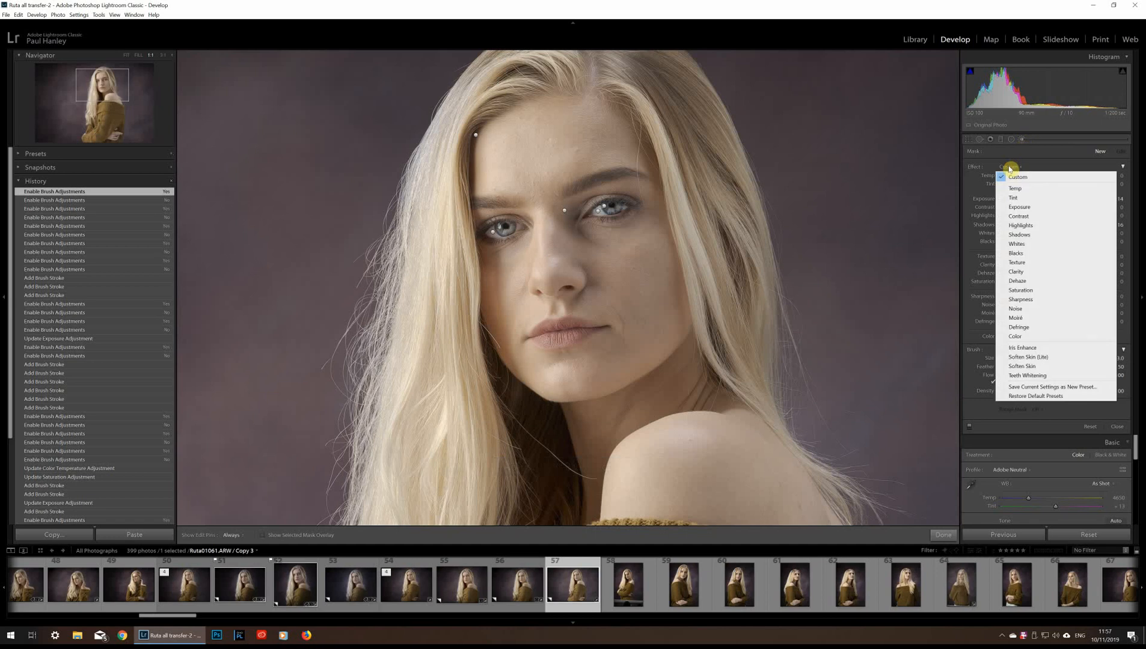
{"action": "left_click", "coordinate": [1017, 263]}
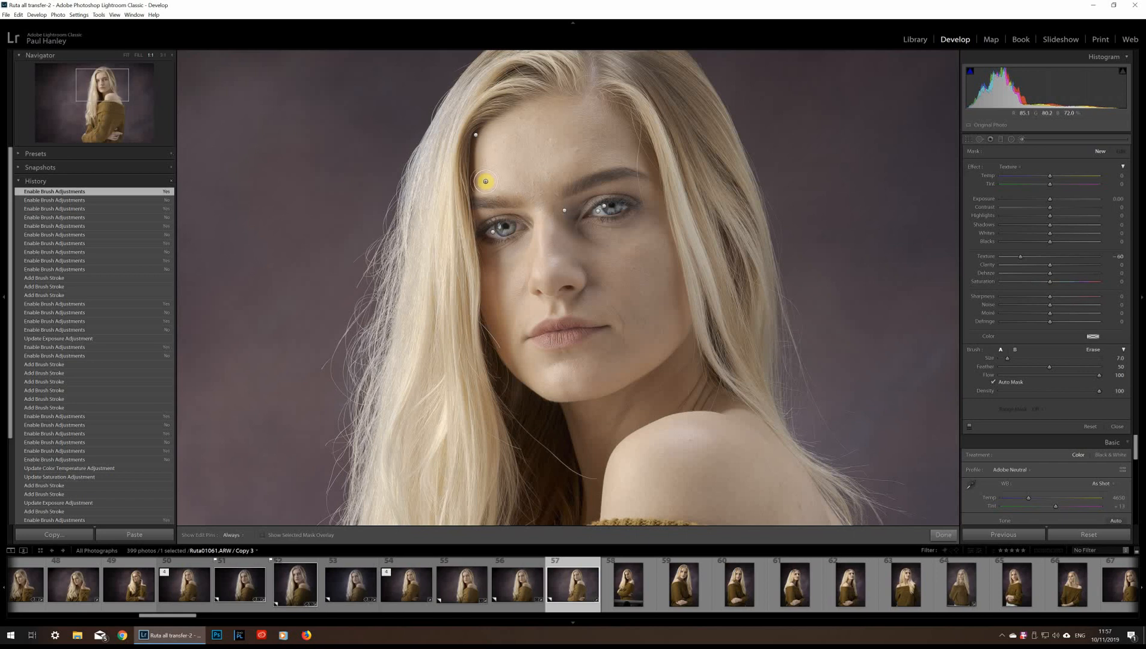
Paint the Texture brush over the skin of the forehead, nose, cheeks and chin at size 8.0, avoiding the eyes and lips
{"action": "scroll", "coordinate": [487, 180], "scroll_direction": "up", "scroll_amount": 1}
{"action": "key", "text": "h"}
{"action": "mouse_move", "coordinate": [543, 240]}
{"action": "left_mouse_down"}
{"action": "mouse_move", "coordinate": [537, 251]}
{"action": "mouse_move", "coordinate": [580, 266]}
{"action": "left_mouse_up"}
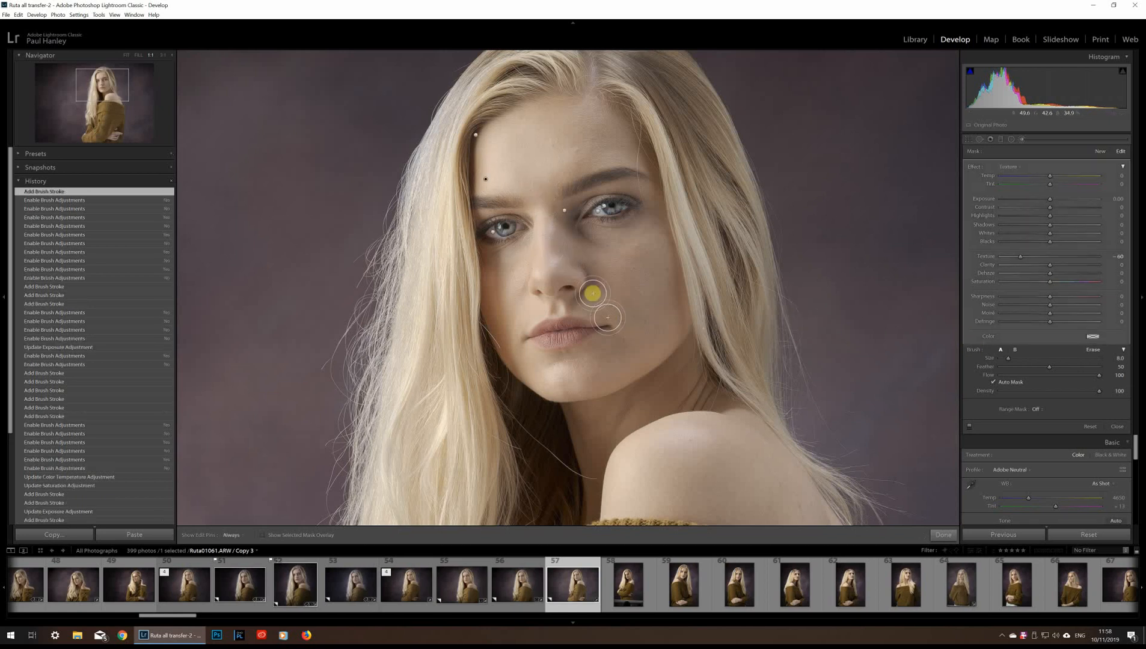
{"action": "key", "text": "h"}
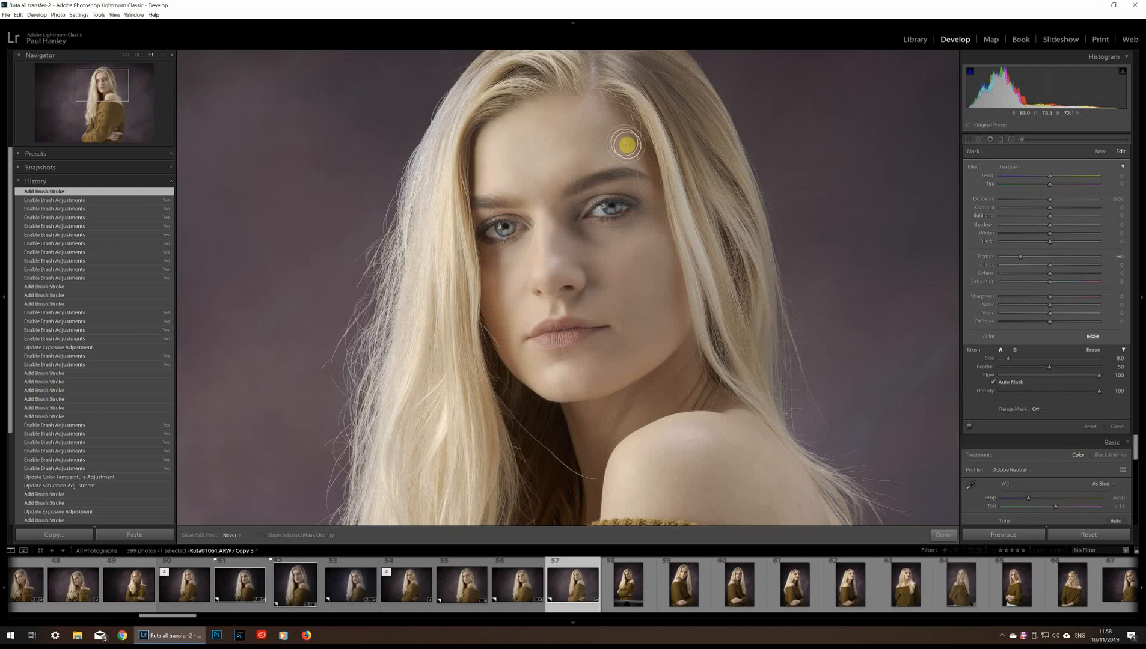
Reduce the brush size to 5.0 and paint the skin of the temple above the right eyebrow, along the hairline
{"action": "key", "text": "["}
{"action": "left_click", "coordinate": [612, 147]}
{"action": "key", "text": "h"}
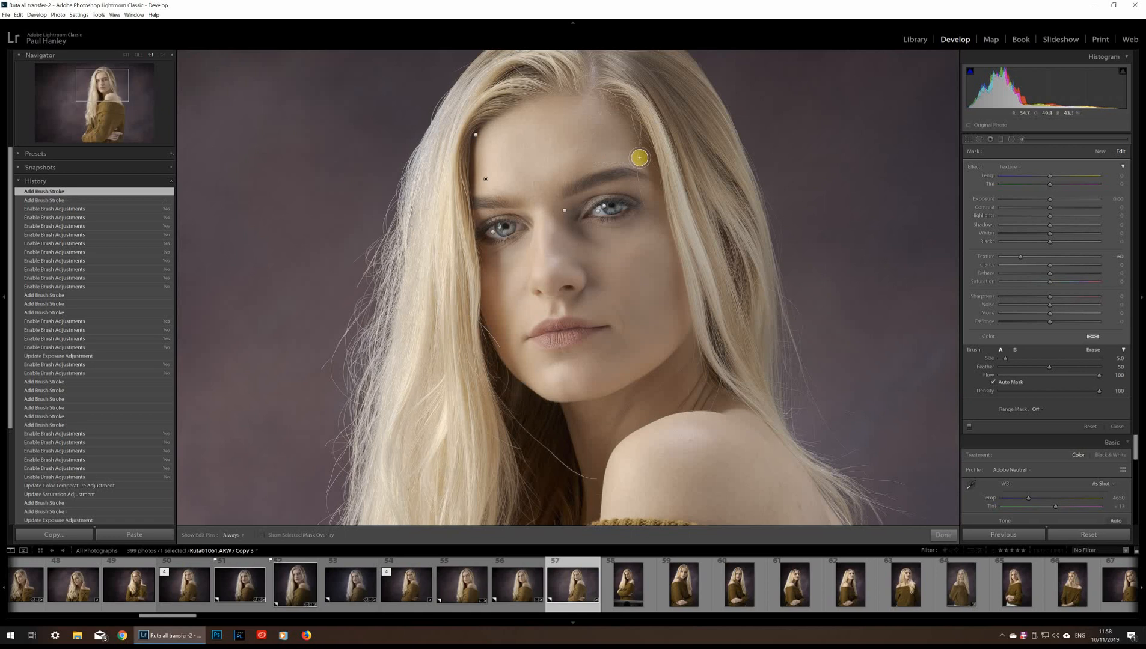
{"action": "mouse_move", "coordinate": [640, 158]}
{"action": "left_mouse_down"}
{"action": "mouse_move", "coordinate": [649, 166]}
{"action": "mouse_move", "coordinate": [629, 155]}
{"action": "left_mouse_up"}
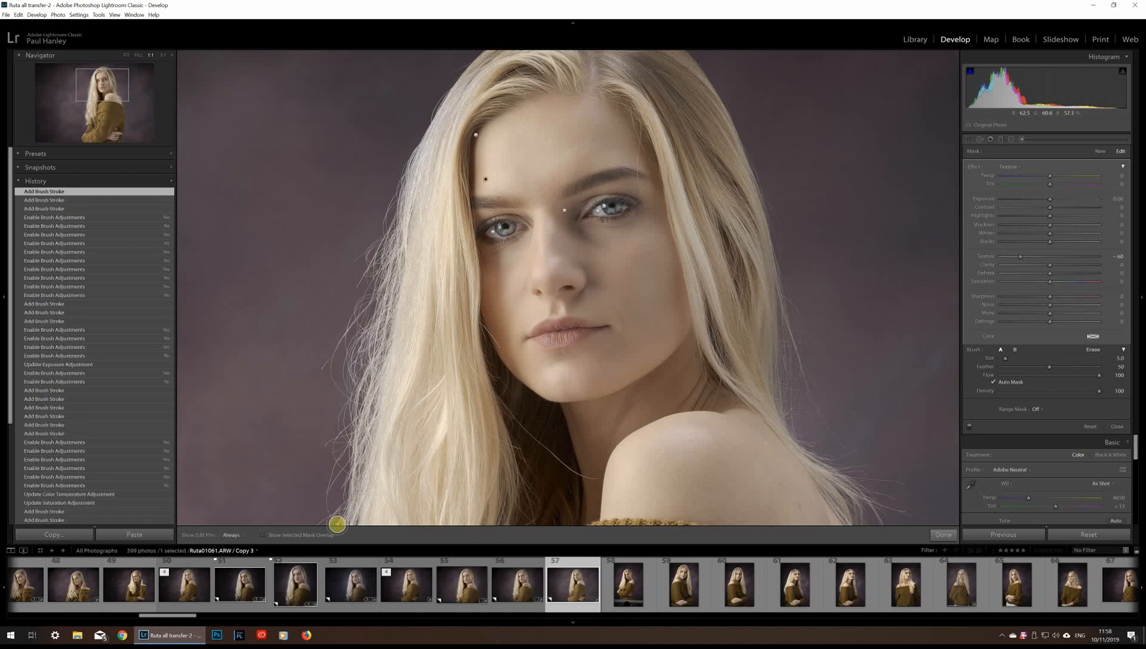
Check the coverage with the mask overlay, then extend the Texture brush over the jawline and neck at size 7.0
{"action": "left_click", "coordinate": [262, 537]}
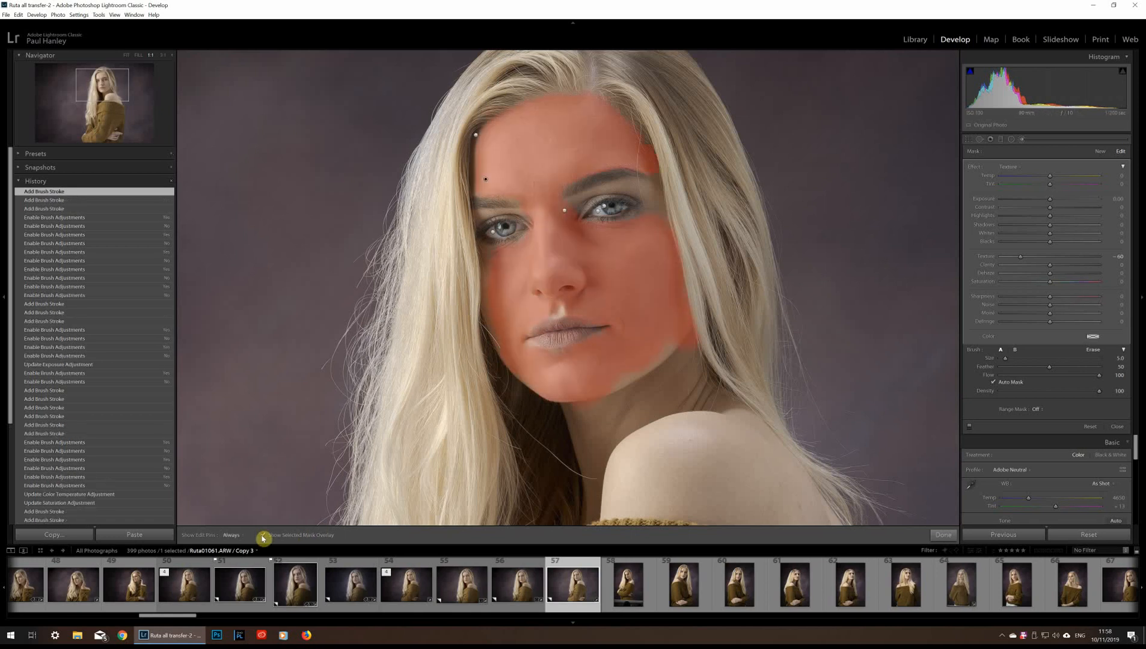
{"action": "left_click", "coordinate": [262, 537]}
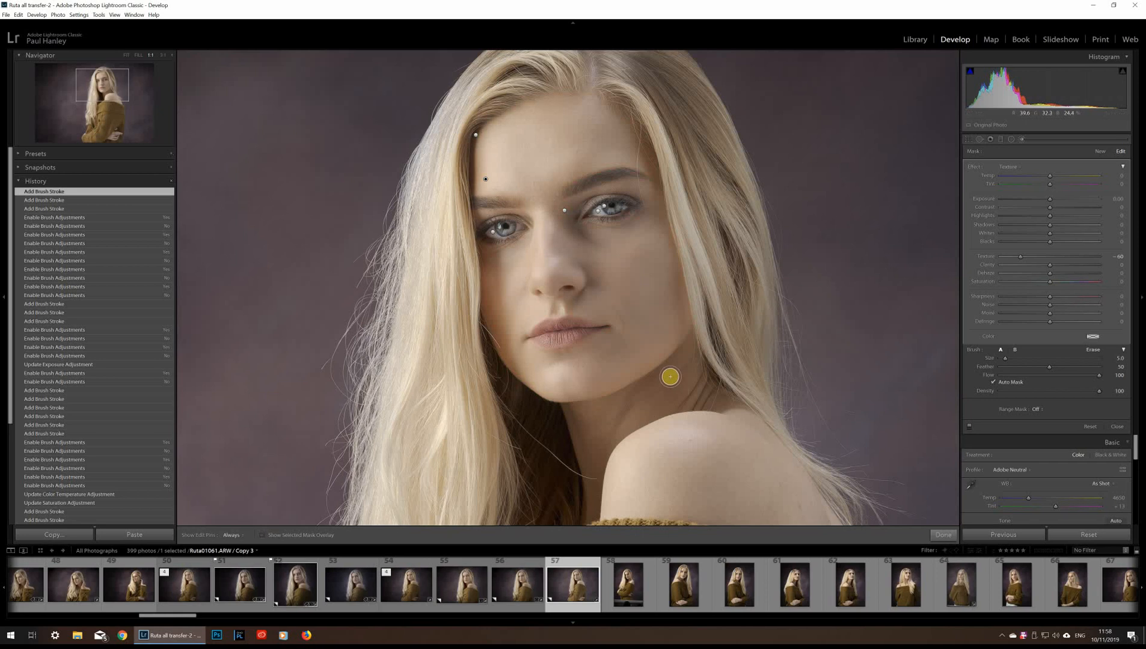
{"action": "key", "text": "h"}
{"action": "left_click_drag", "start_coordinate": [501, 312], "coordinate": [500, 311]}
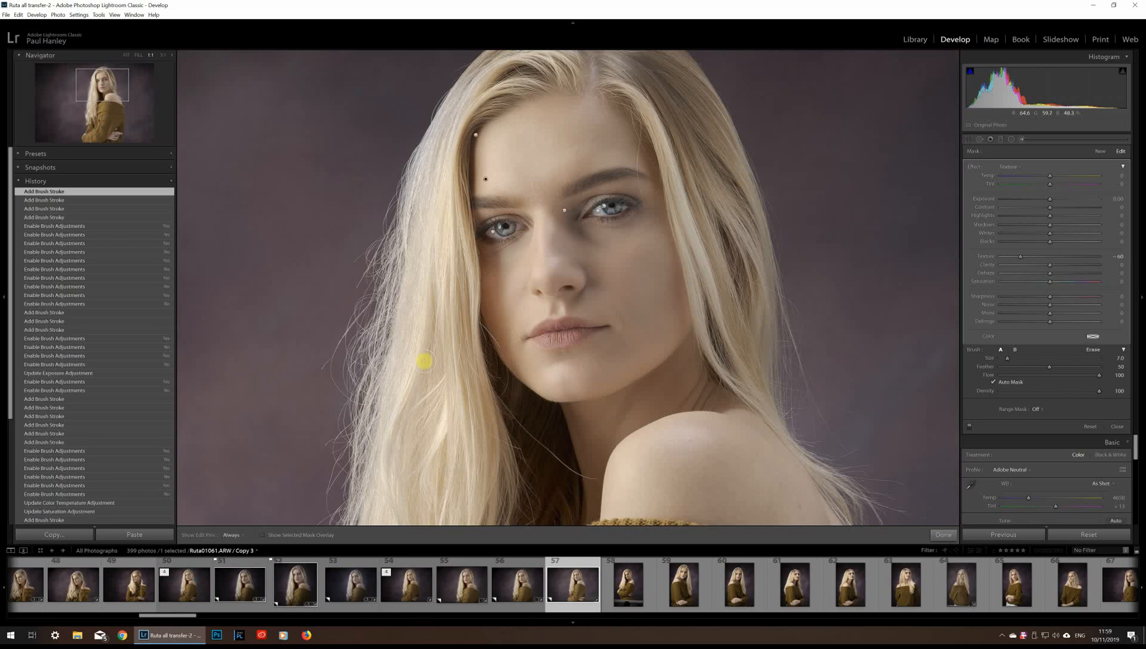
Display the mask overlay, fill in the left cheek and jaw edge, and paint around the lips with brush size 4.0
{"action": "left_click", "coordinate": [263, 535]}
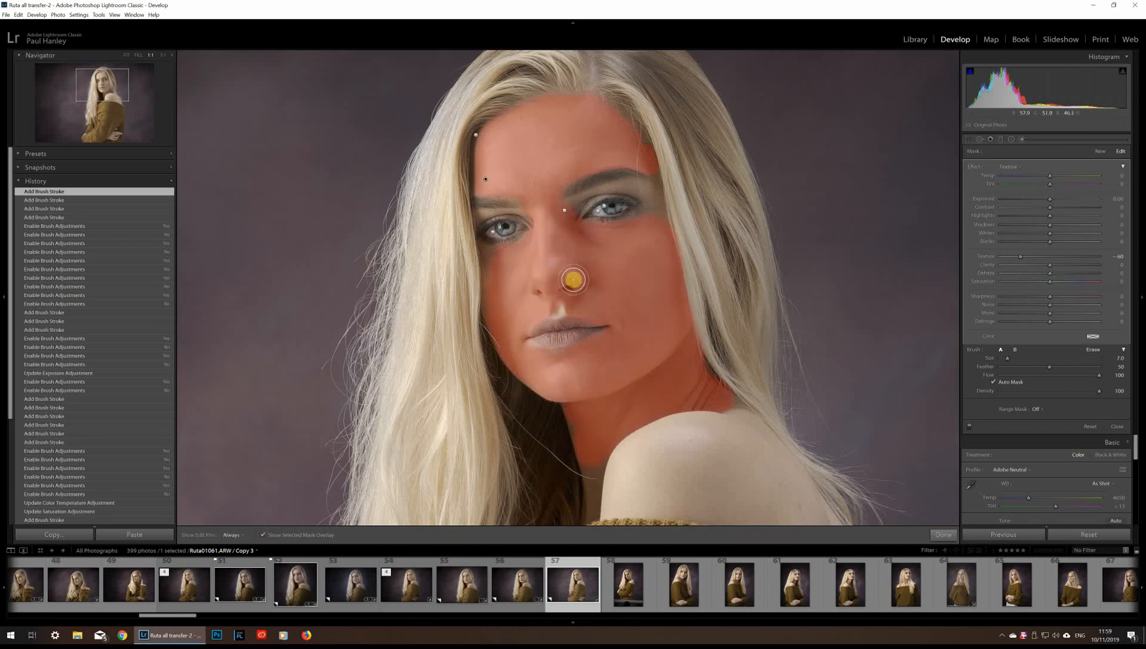
{"action": "key", "text": "h"}
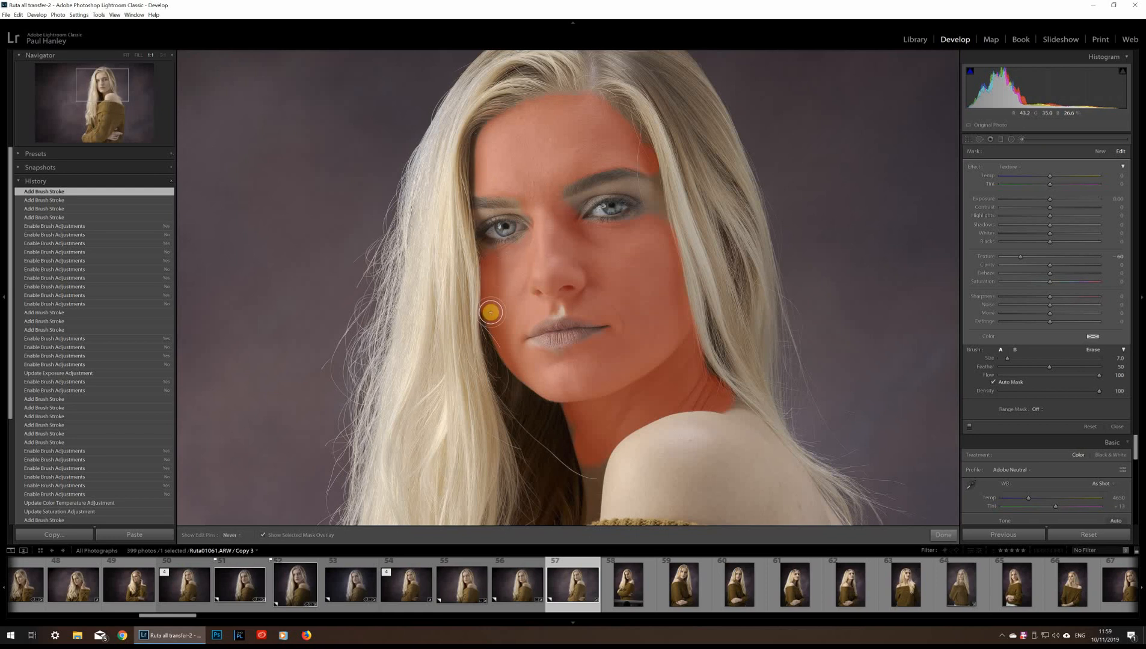
{"action": "mouse_move", "coordinate": [491, 312]}
{"action": "left_mouse_down"}
{"action": "mouse_move", "coordinate": [617, 297]}
{"action": "mouse_move", "coordinate": [636, 310]}
{"action": "mouse_move", "coordinate": [602, 390]}
{"action": "left_mouse_up"}
{"action": "scroll", "coordinate": [600, 380], "scroll_direction": "down", "scroll_amount": 3}
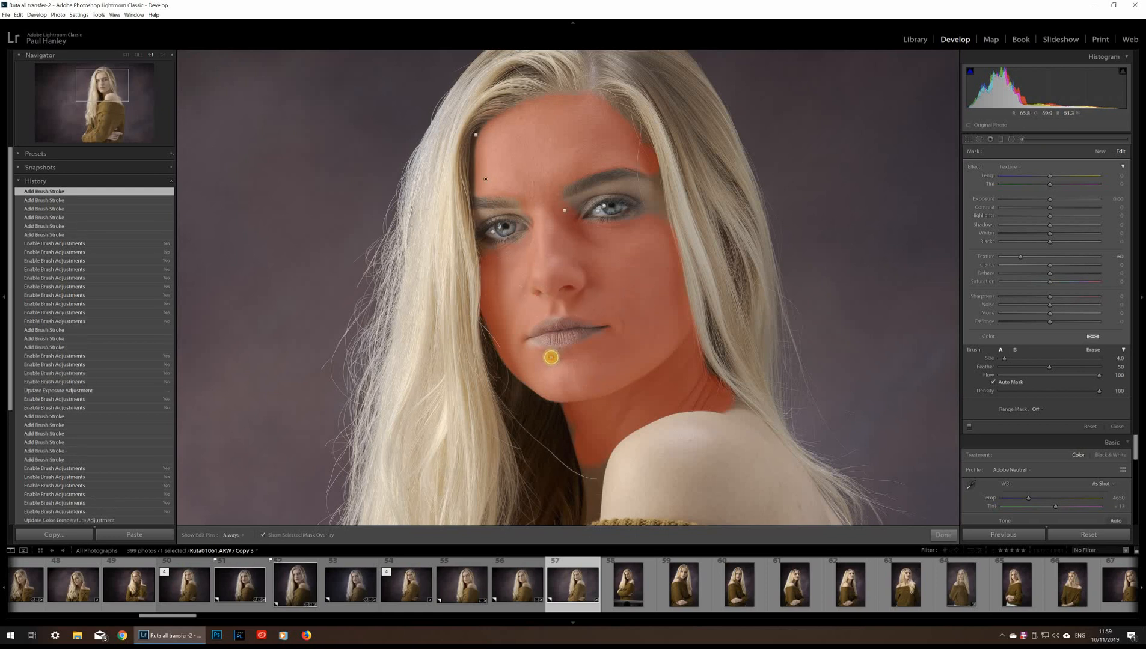
{"action": "left_click_drag", "start_coordinate": [551, 357], "coordinate": [629, 336]}
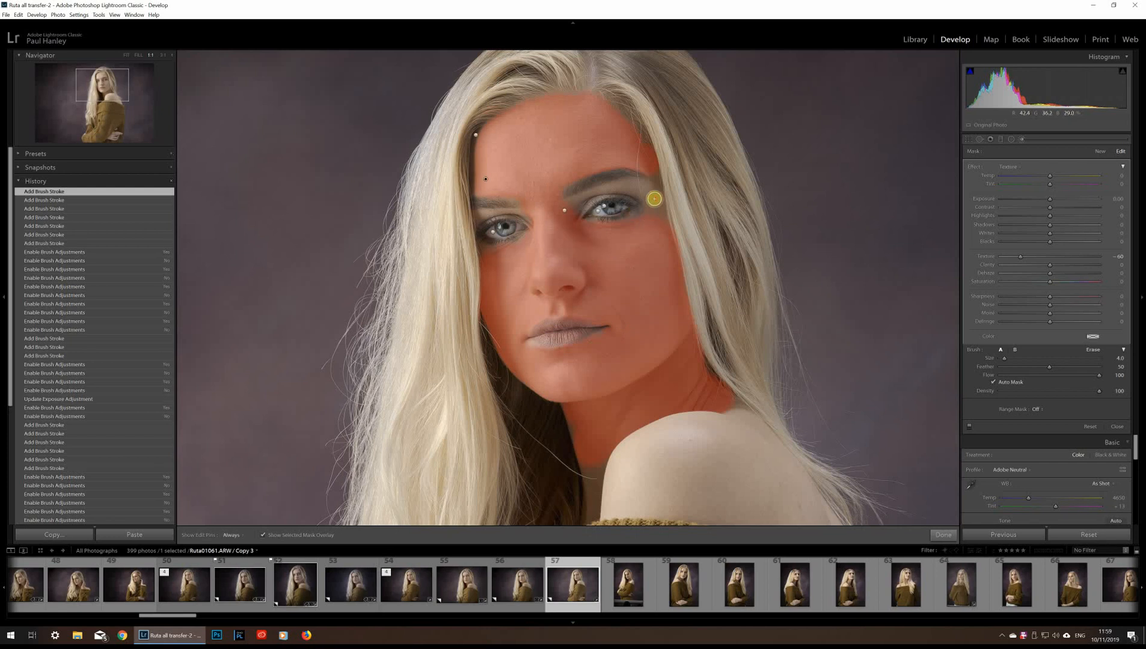
Fill the mask gaps beside the right eye's outer corner and along the neck's shaded edge
{"action": "key", "text": "h"}
{"action": "key", "text": "h"}
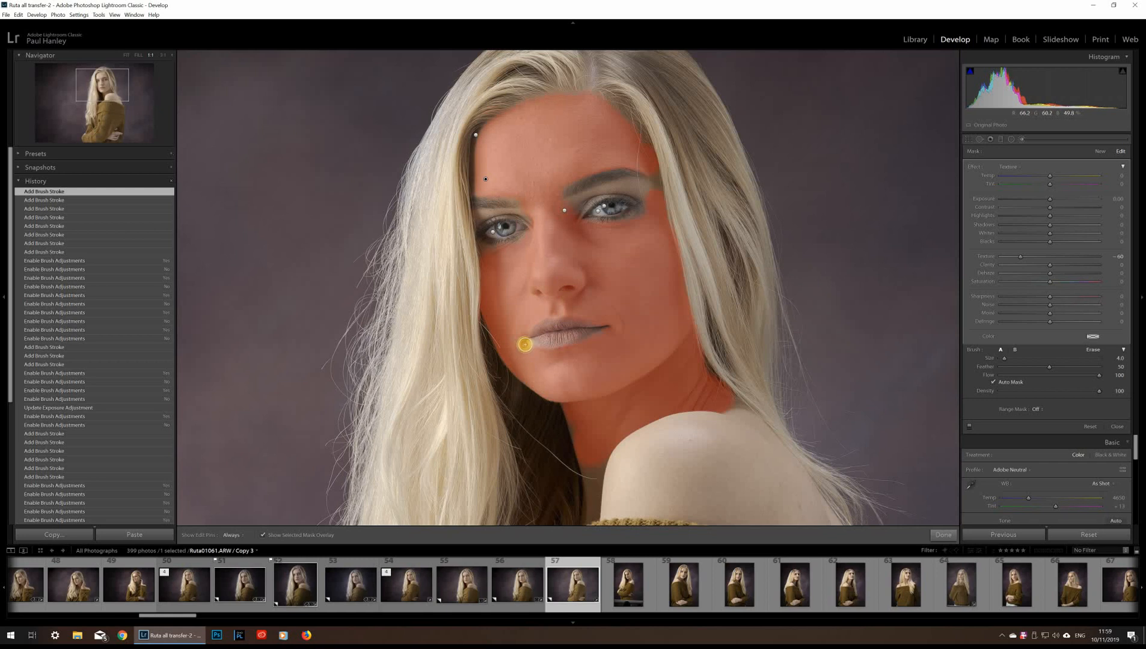
{"action": "left_click", "coordinate": [570, 437]}
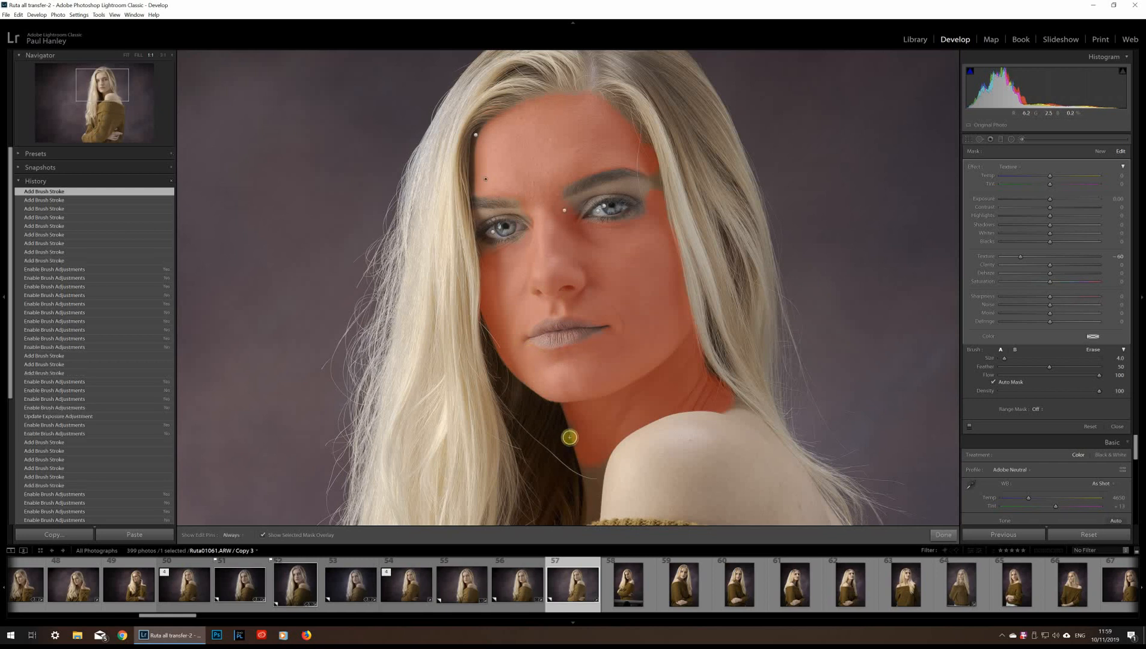
{"action": "left_click_drag", "start_coordinate": [579, 444], "coordinate": [587, 446]}
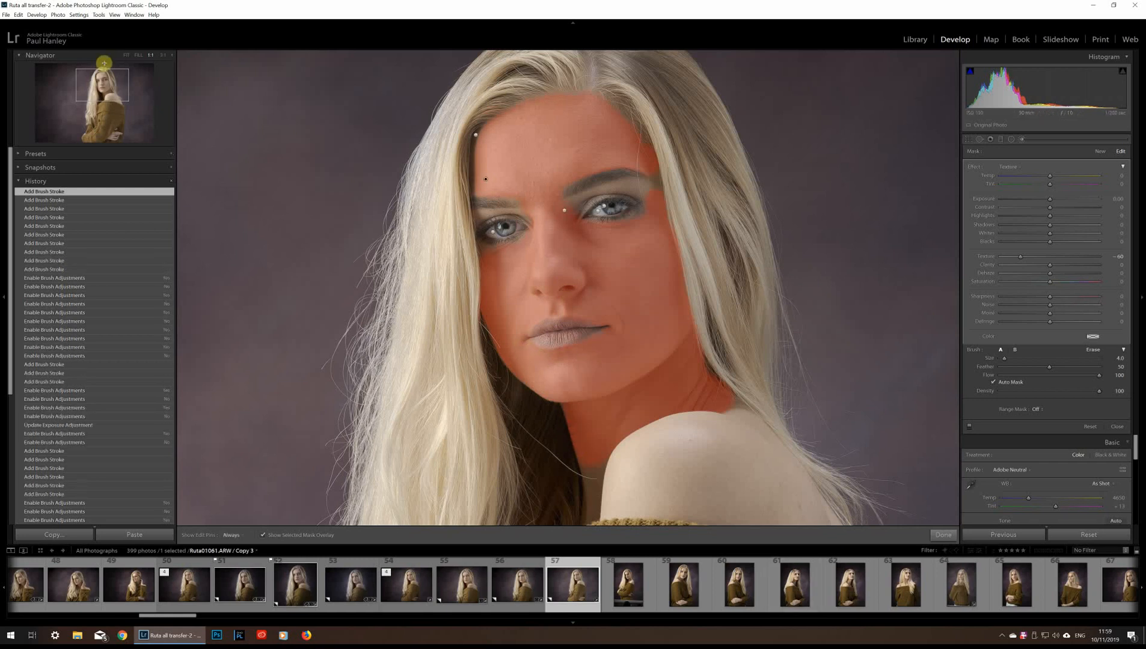
Extend the Texture mask down the lower neck to the sweater and along the neck beside the shoulder
{"action": "left_click", "coordinate": [113, 90]}
{"action": "left_click_drag", "start_coordinate": [113, 90], "coordinate": [105, 99]}
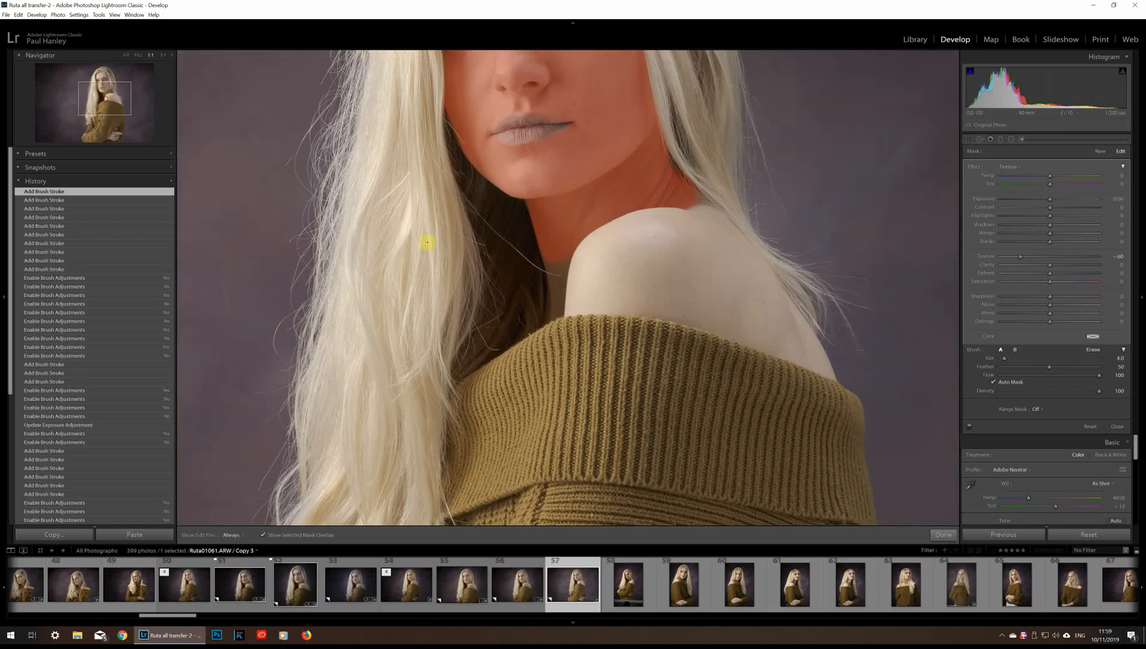
{"action": "key", "text": "h"}
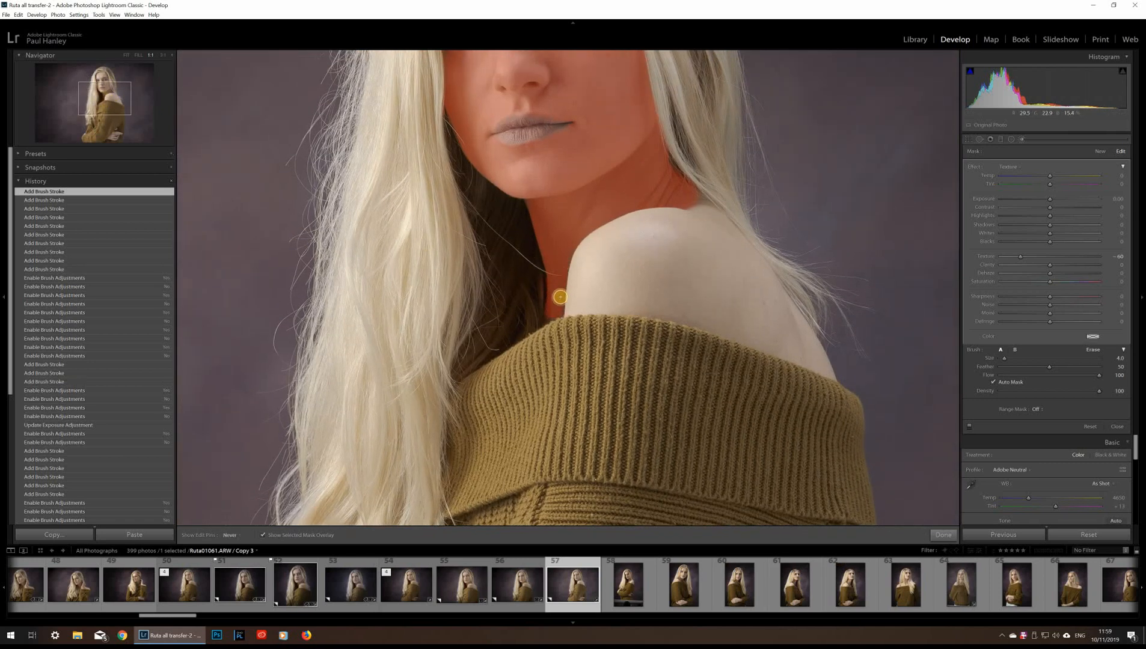
{"action": "key", "text": "h"}
{"action": "mouse_move", "coordinate": [548, 312]}
{"action": "left_mouse_down"}
{"action": "mouse_move", "coordinate": [565, 245]}
{"action": "mouse_move", "coordinate": [632, 189]}
{"action": "mouse_move", "coordinate": [532, 195]}
{"action": "mouse_move", "coordinate": [708, 211]}
{"action": "left_mouse_up"}
{"action": "key", "text": "h"}
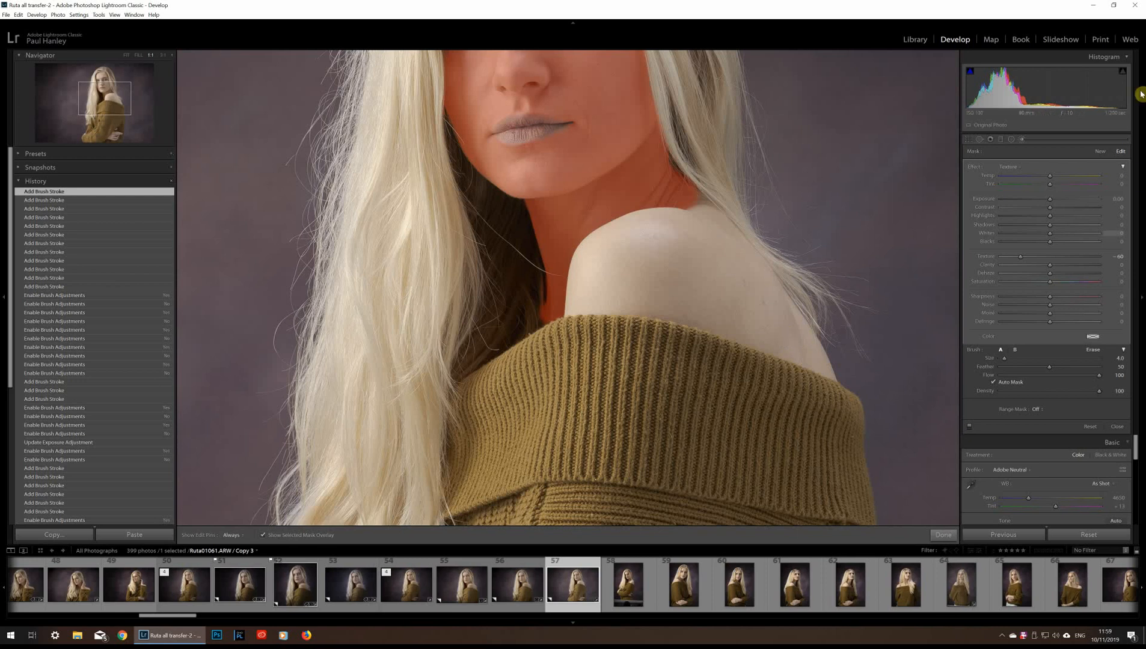
Create a new brush with Temp 8, Exposure -0.14, Highlights -33 and Texture -60, paint the upper shoulder at size 12.0, and hide the overlay
{"action": "left_click", "coordinate": [1101, 152]}
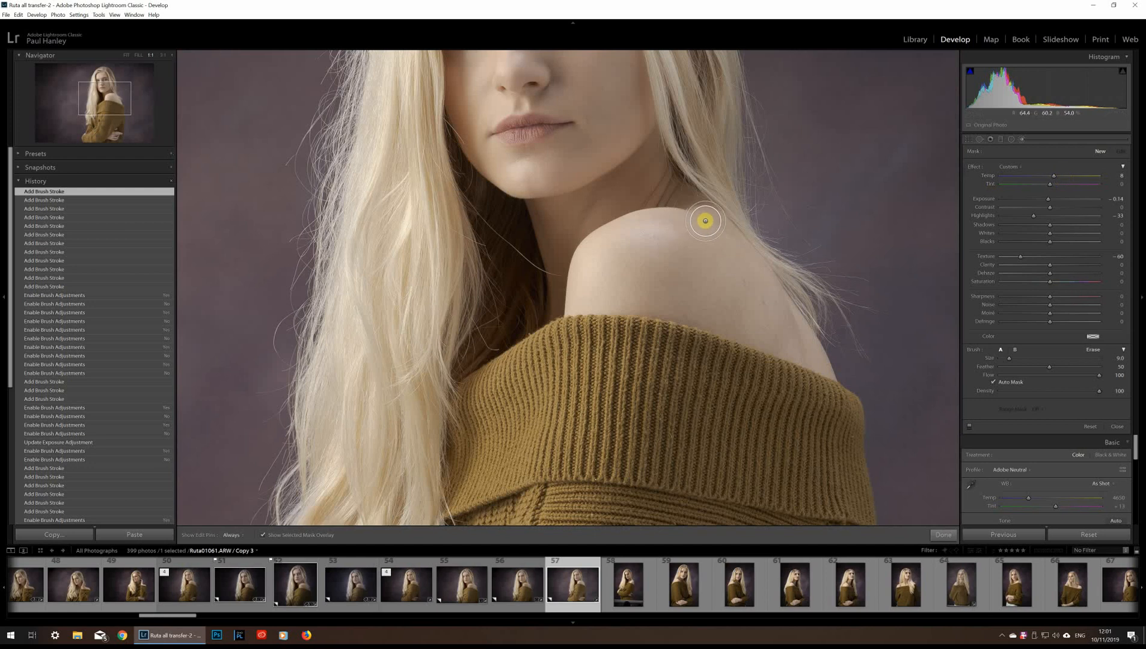
{"action": "scroll", "coordinate": [704, 229], "scroll_direction": "up", "scroll_amount": 3}
{"action": "left_click_drag", "start_coordinate": [704, 225], "coordinate": [629, 241]}
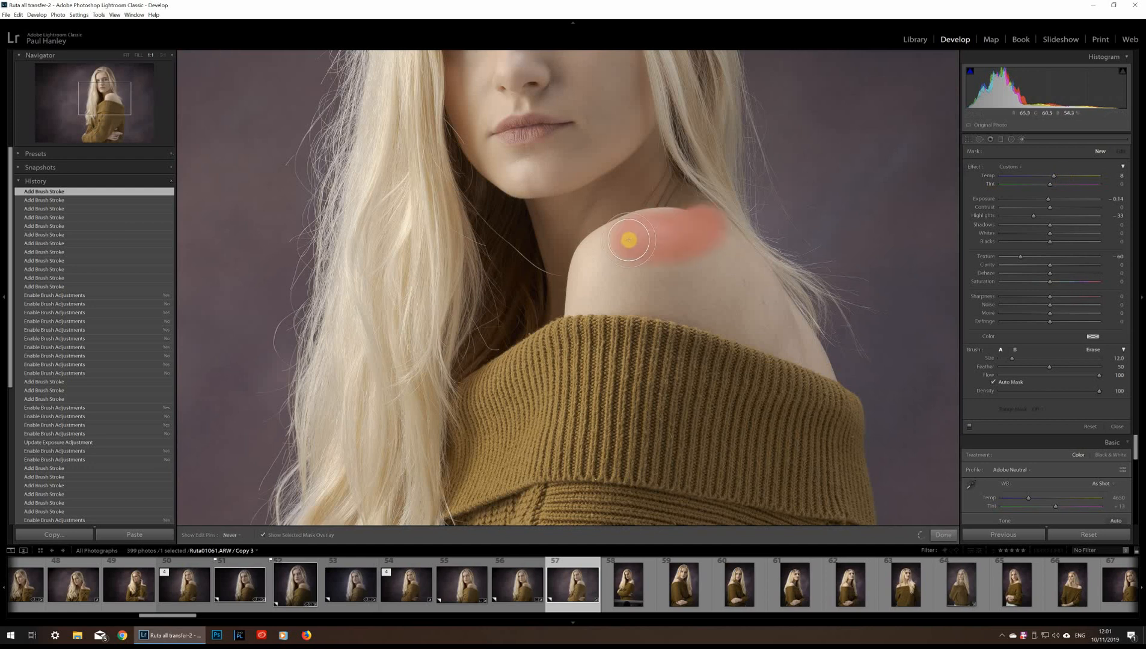
{"action": "left_click", "coordinate": [263, 535]}
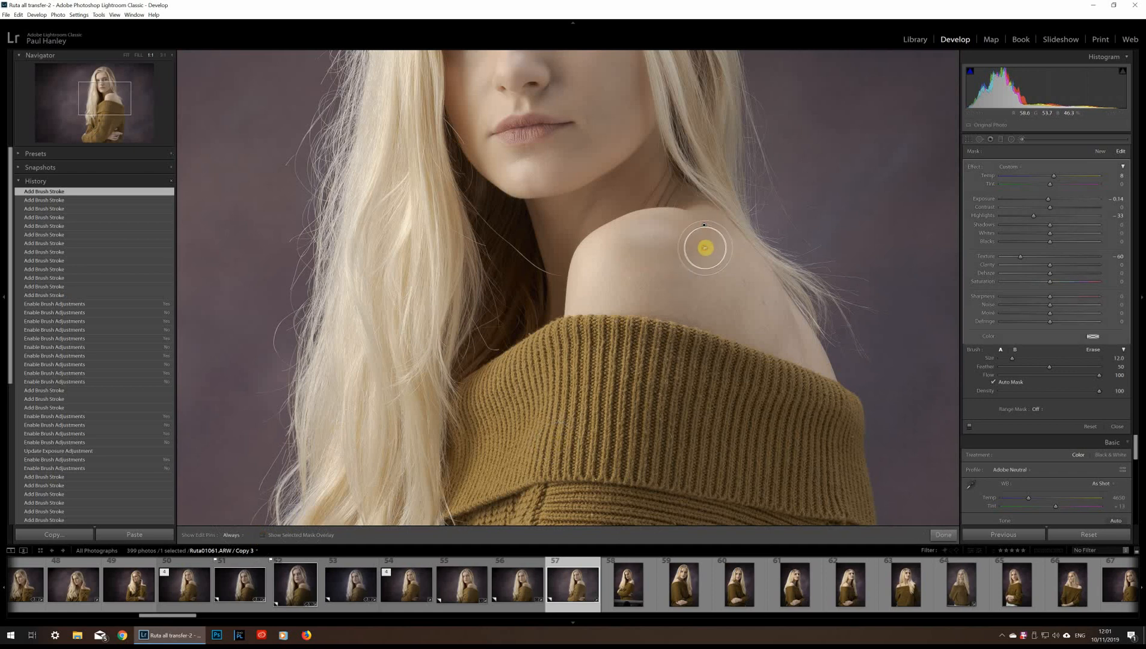
Paint the rest of the bare shoulder down to the sweater, and reduce the brush size to 8.0
{"action": "key", "text": "h"}
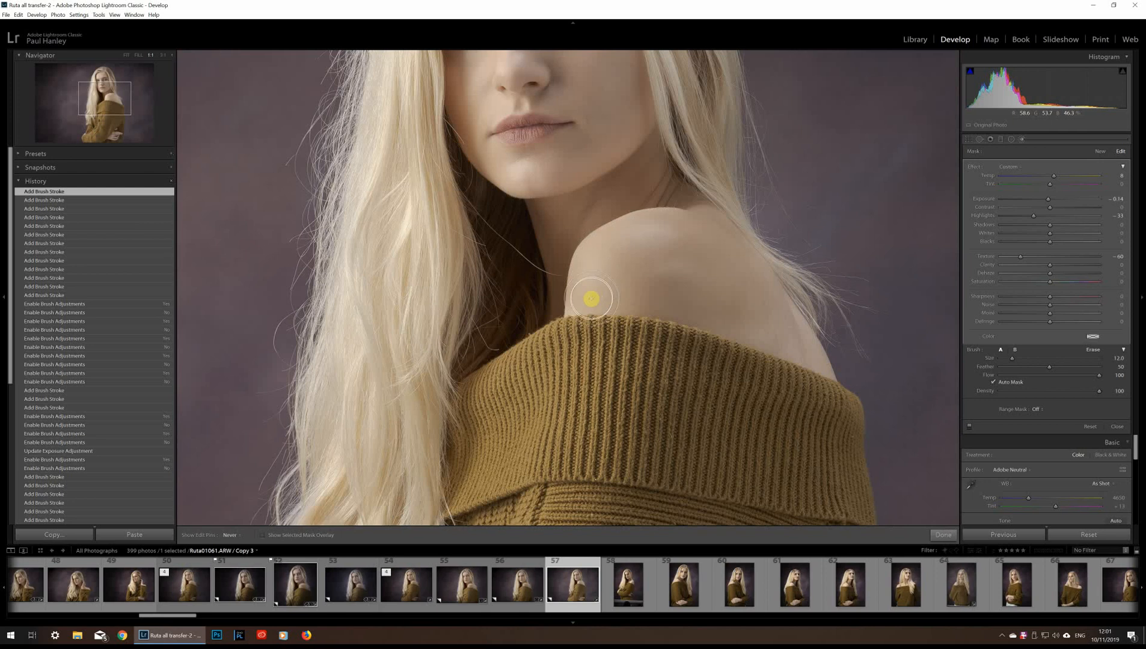
{"action": "mouse_move", "coordinate": [591, 299]}
{"action": "left_mouse_down"}
{"action": "mouse_move", "coordinate": [709, 314]}
{"action": "mouse_move", "coordinate": [774, 298]}
{"action": "mouse_move", "coordinate": [818, 371]}
{"action": "mouse_move", "coordinate": [746, 334]}
{"action": "mouse_move", "coordinate": [807, 363]}
{"action": "mouse_move", "coordinate": [724, 227]}
{"action": "mouse_move", "coordinate": [700, 218]}
{"action": "mouse_move", "coordinate": [810, 357]}
{"action": "mouse_move", "coordinate": [658, 303]}
{"action": "mouse_move", "coordinate": [576, 304]}
{"action": "mouse_move", "coordinate": [591, 244]}
{"action": "mouse_move", "coordinate": [609, 229]}
{"action": "mouse_move", "coordinate": [685, 223]}
{"action": "left_mouse_up"}
{"action": "key", "text": "bracketleft"}
{"action": "key", "text": "bracketleft"}
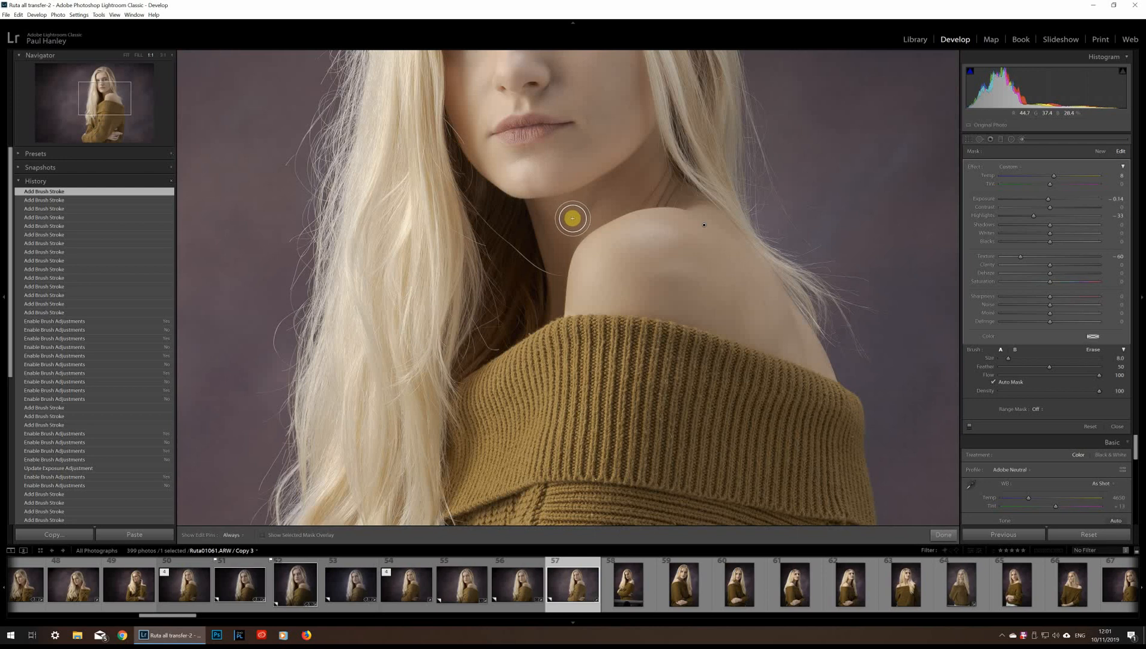
Paint another stroke across the bare shoulder at size 8.0, and compare the whole portrait with the brush adjustments off and on
{"action": "key", "text": "h"}
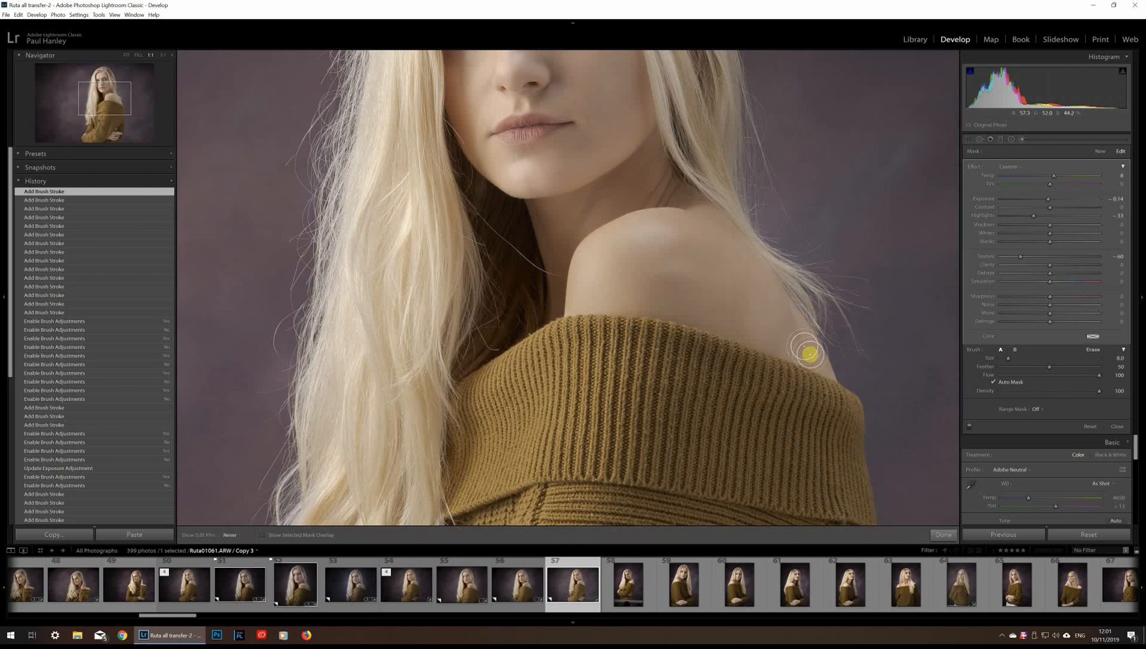
{"action": "mouse_move", "coordinate": [662, 219]}
{"action": "left_mouse_down"}
{"action": "mouse_move", "coordinate": [636, 232]}
{"action": "mouse_move", "coordinate": [595, 299]}
{"action": "left_mouse_up"}
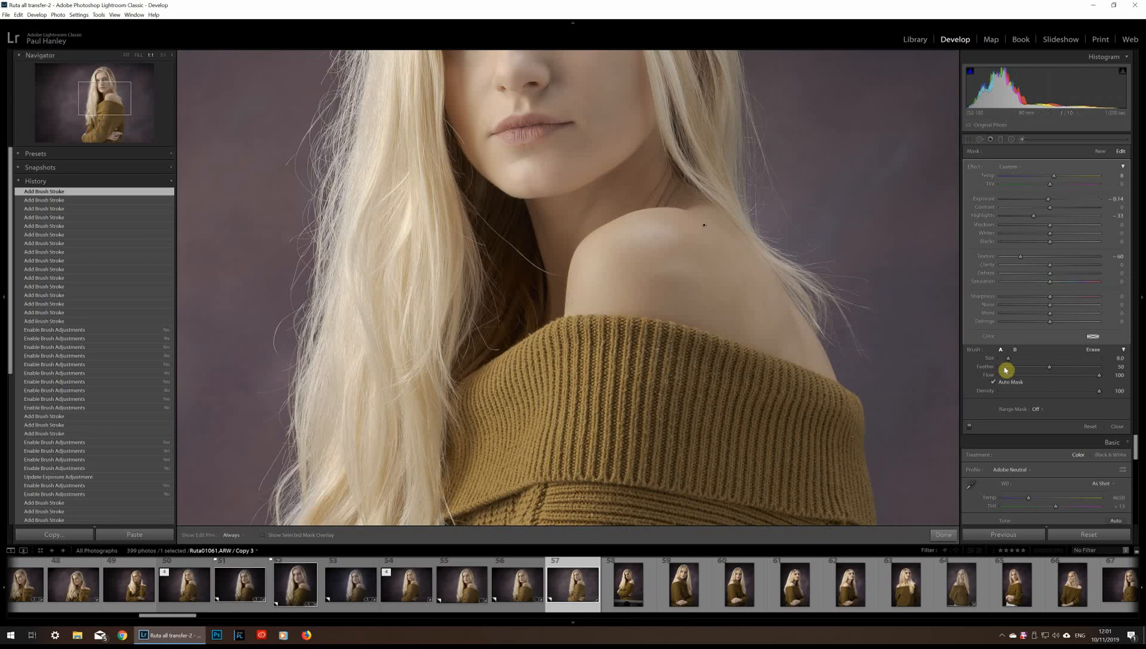
{"action": "left_click", "coordinate": [138, 55]}
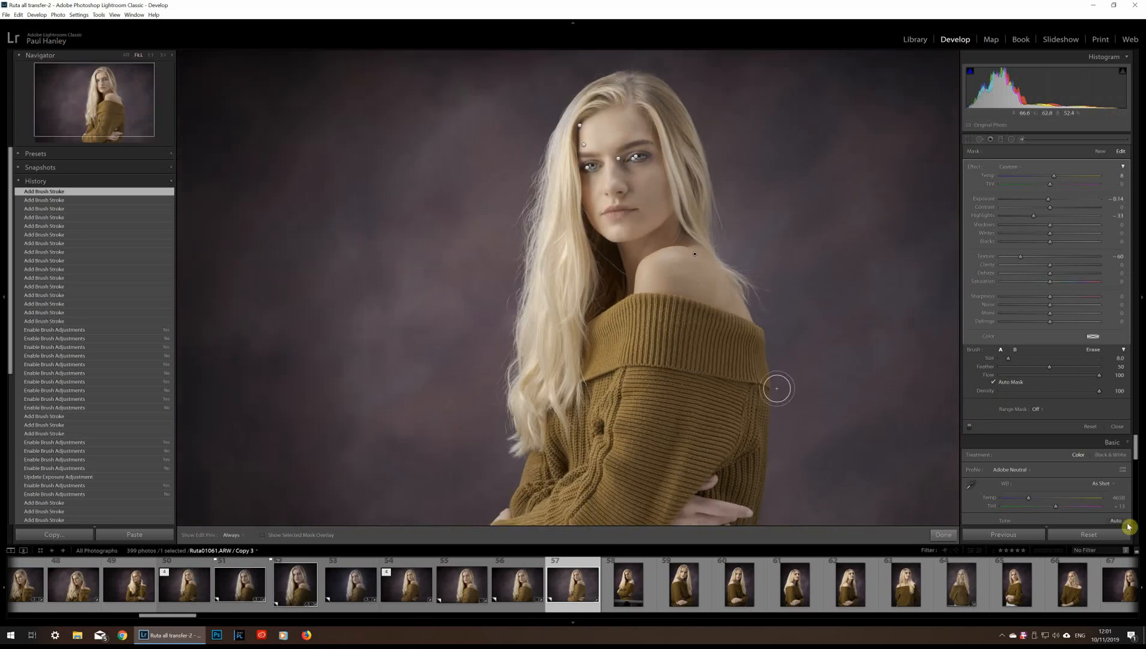
{"action": "left_click", "coordinate": [968, 428]}
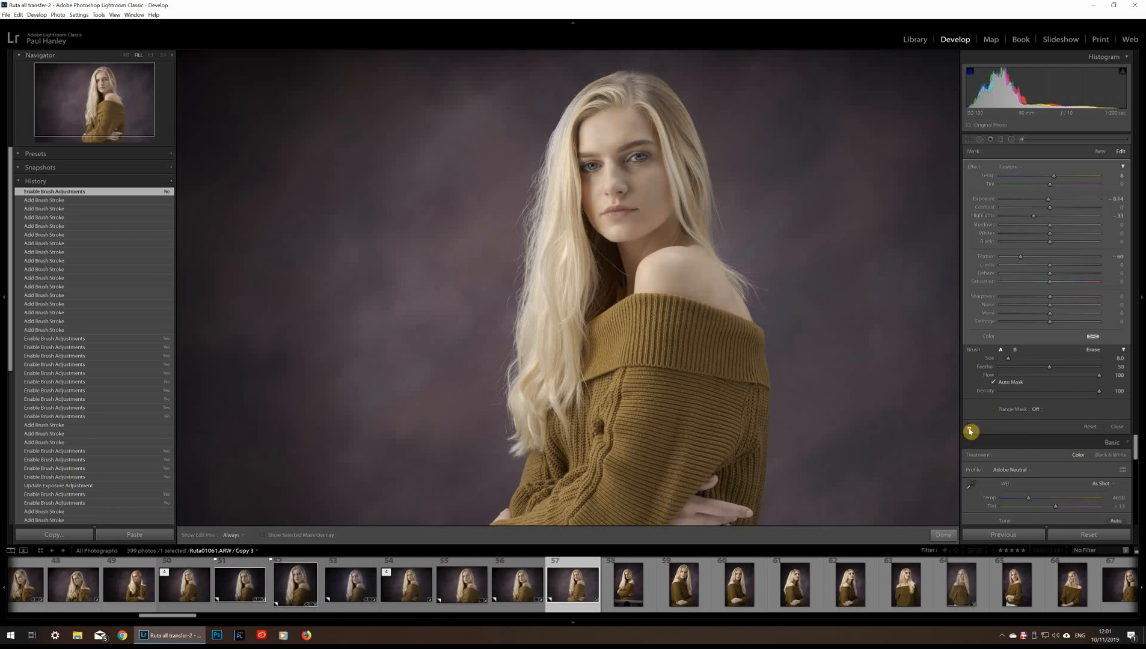
{"action": "left_click", "coordinate": [969, 431]}
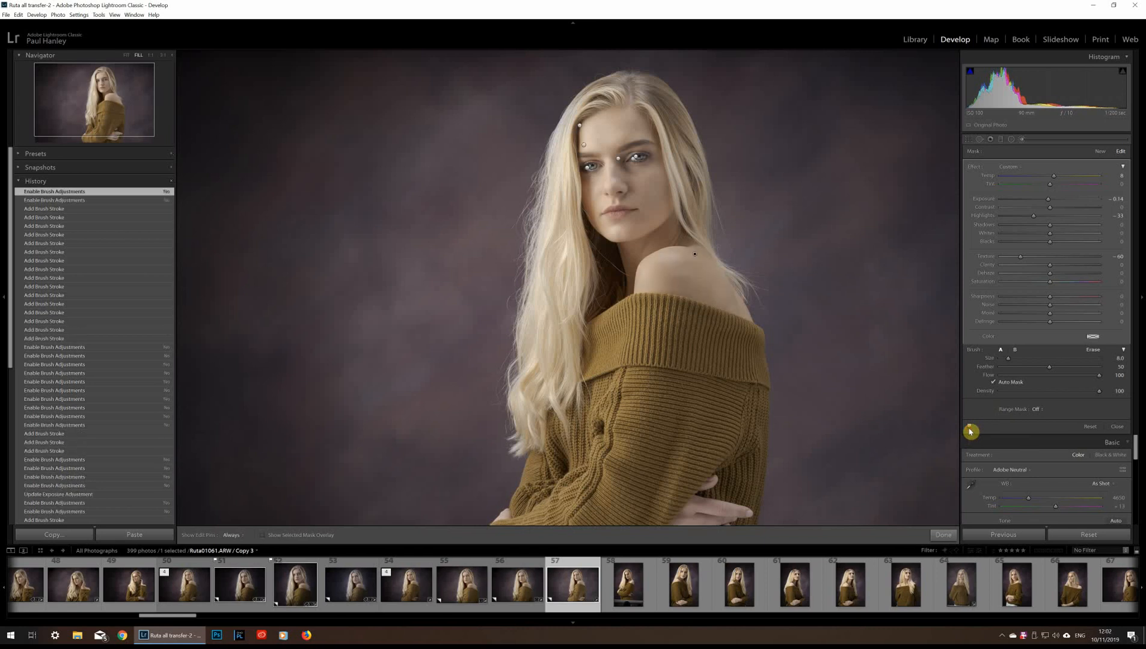
{"action": "left_click", "coordinate": [969, 430]}
{"action": "left_click", "coordinate": [969, 430]}
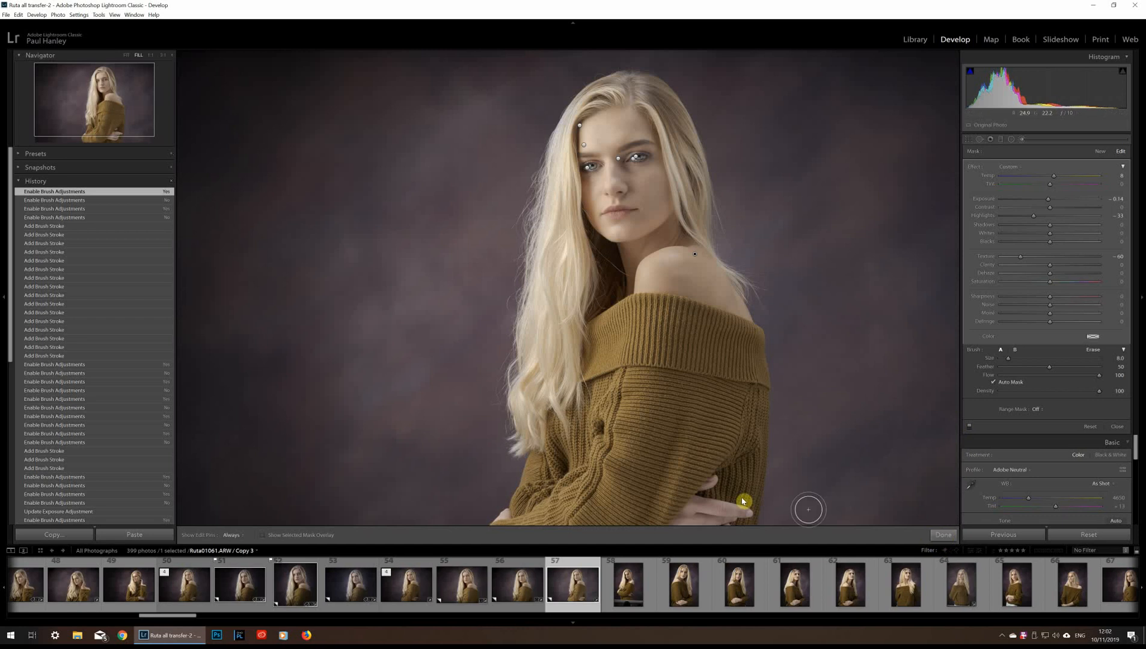
Set up a new adjustment brush for the face with the Sharpness effect at 36 and Clarity at 15
{"action": "left_click", "coordinate": [150, 56]}
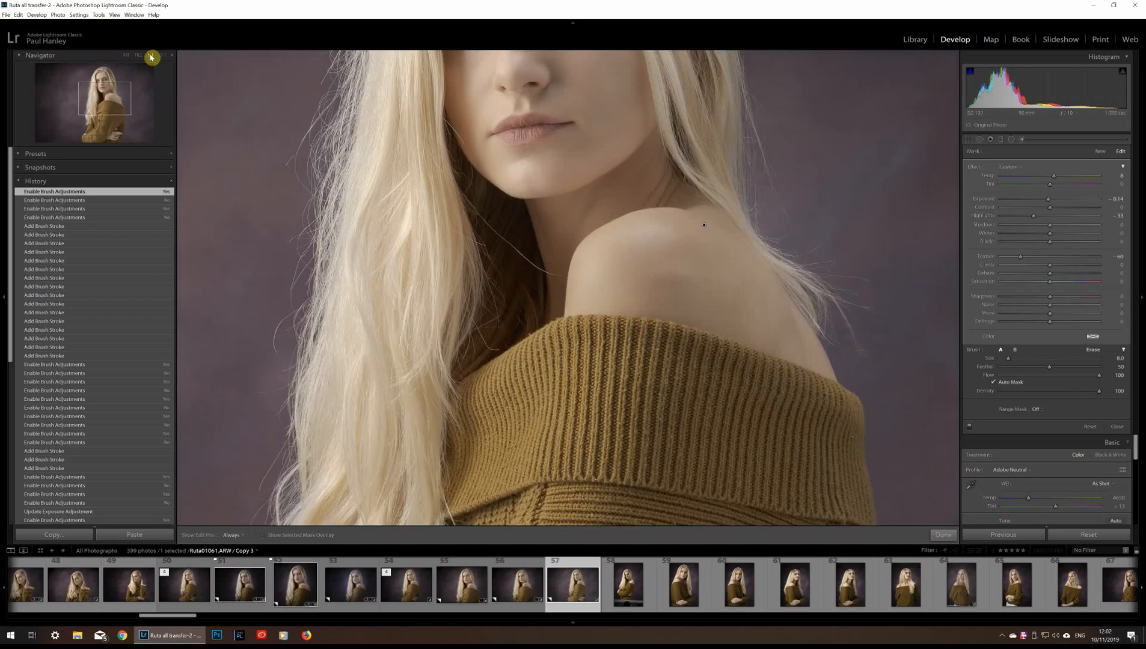
{"action": "left_click", "coordinate": [102, 83]}
{"action": "left_click_drag", "start_coordinate": [102, 83], "coordinate": [101, 81]}
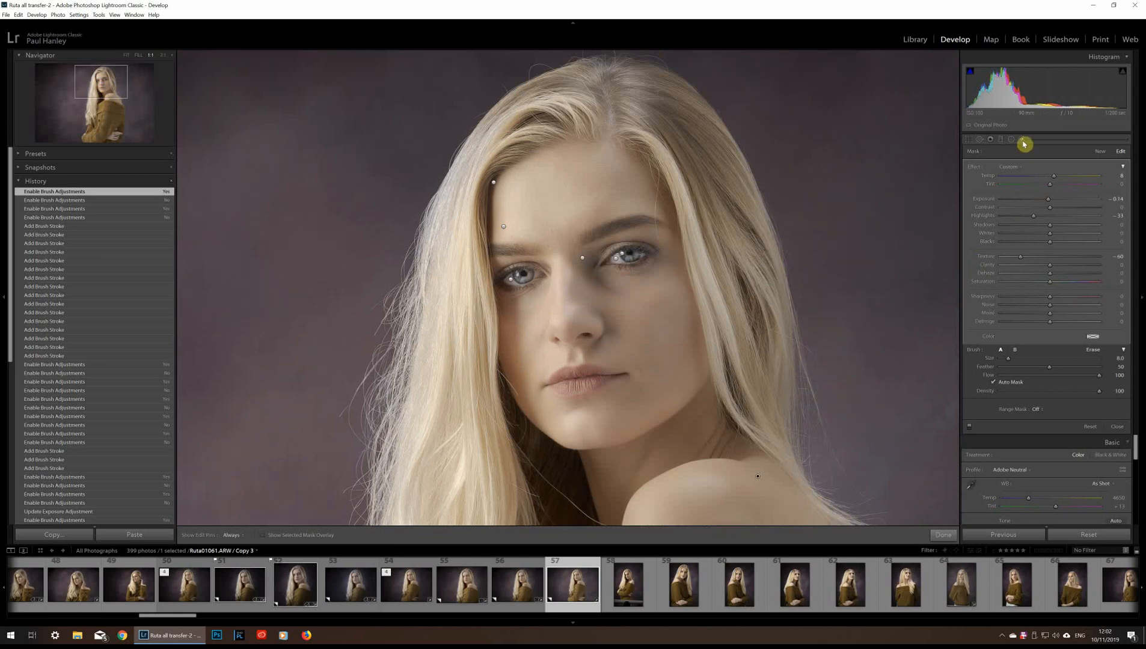
{"action": "left_click", "coordinate": [1024, 143]}
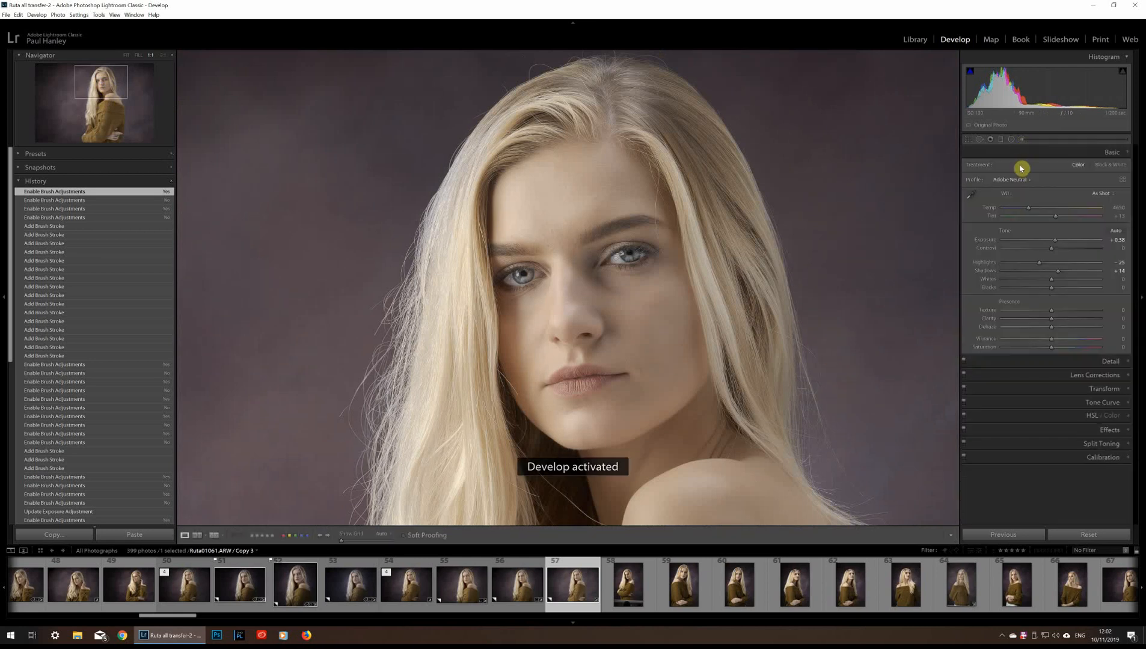
{"action": "left_click", "coordinate": [1022, 141]}
{"action": "left_click", "coordinate": [1015, 170]}
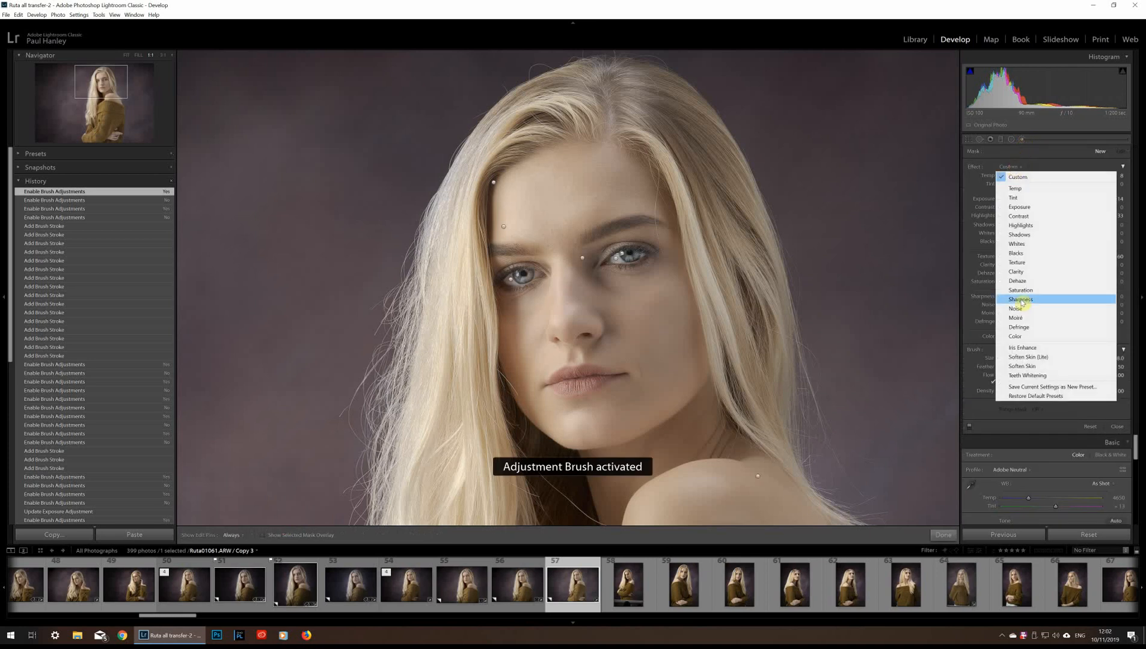
{"action": "left_click", "coordinate": [1023, 300]}
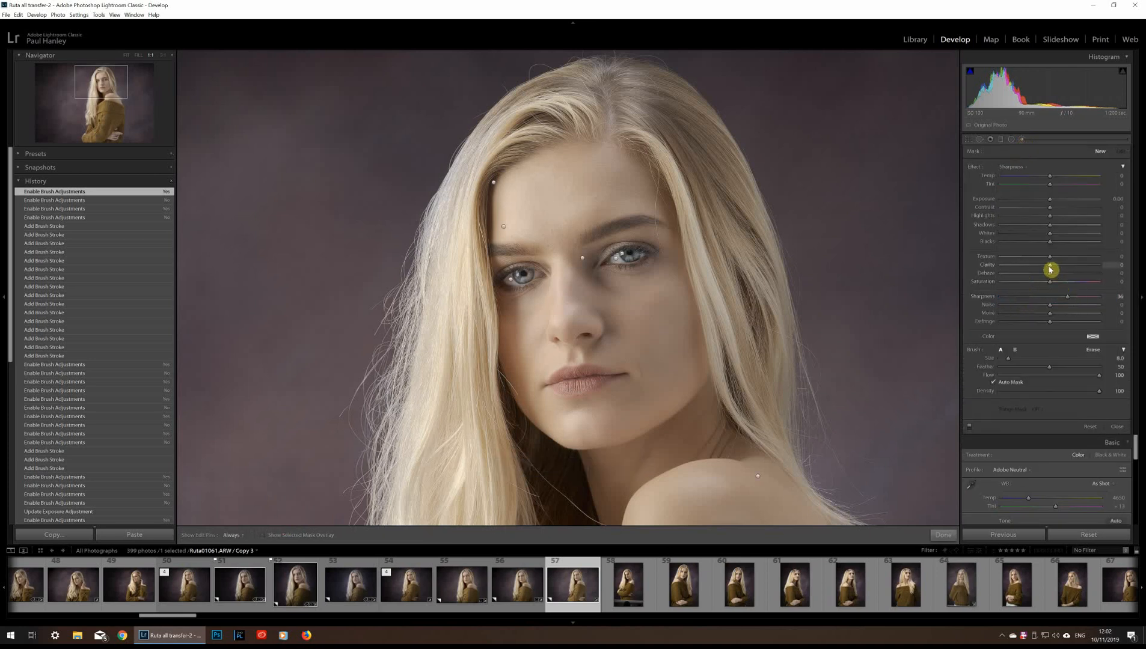
{"action": "left_click_drag", "start_coordinate": [1049, 269], "coordinate": [1057, 266]}
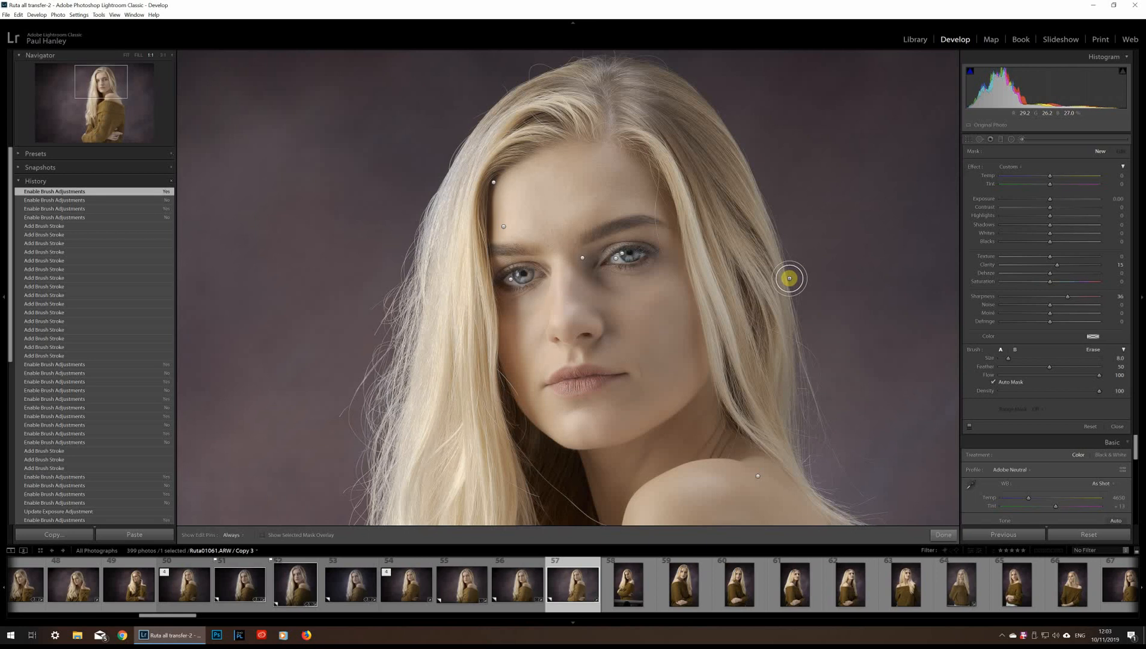
Reduce the brush size to 2.0 and paint the sharpening along the eyebrows and around both eyes
{"action": "scroll", "coordinate": [840, 249], "scroll_direction": "down", "scroll_amount": 1}
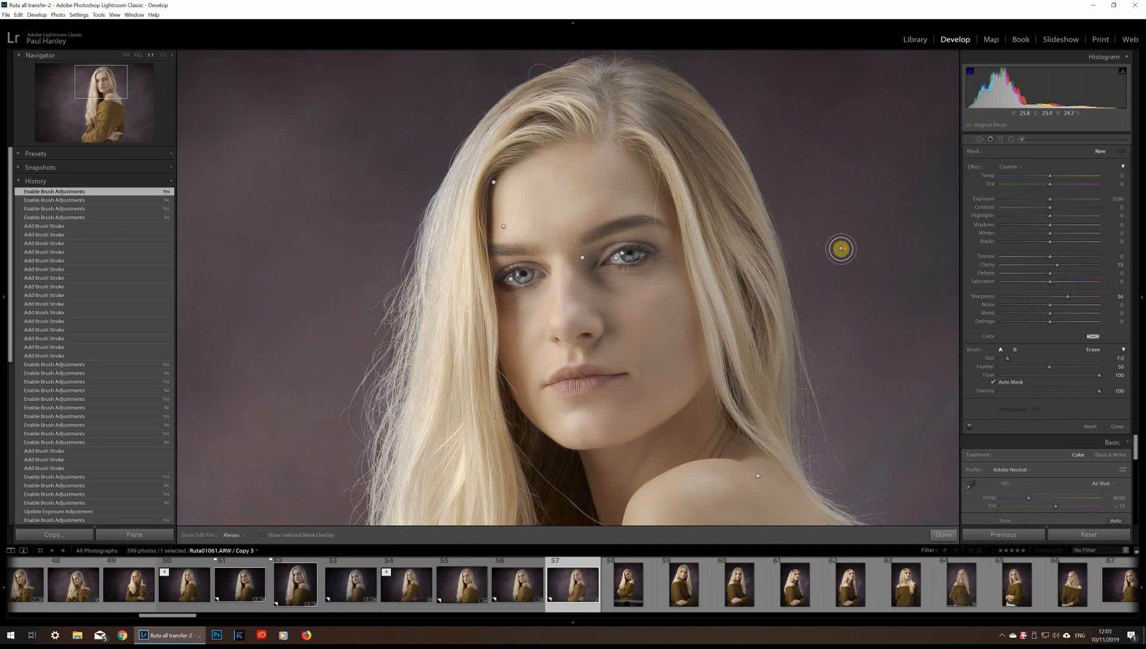
{"action": "scroll", "coordinate": [841, 249], "scroll_direction": "down", "scroll_amount": 1}
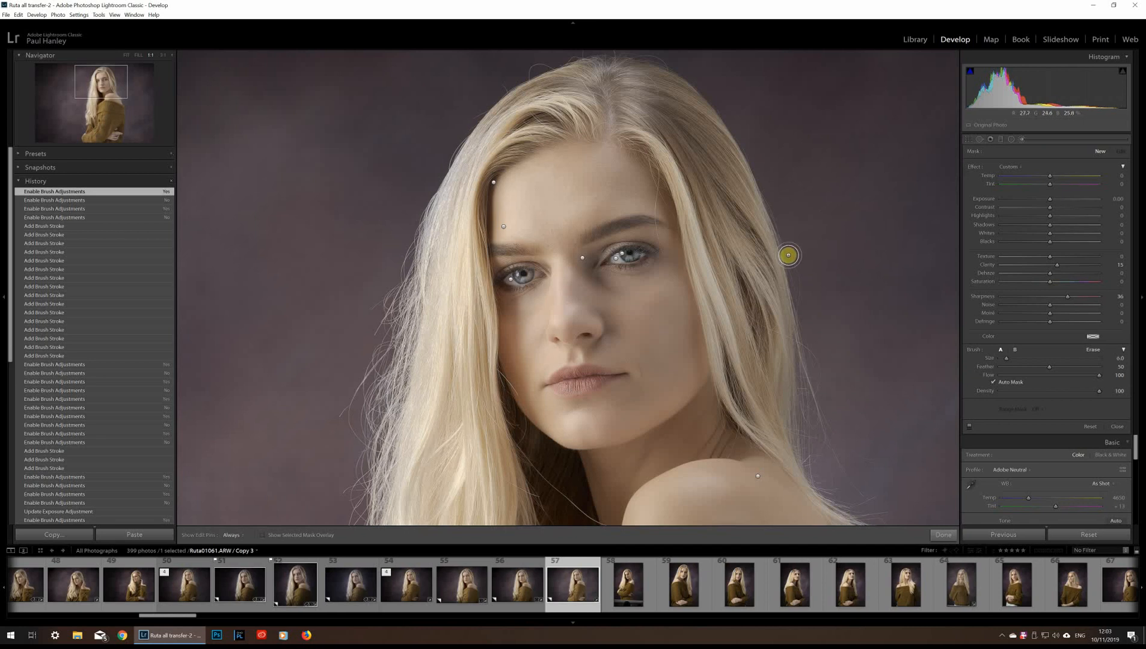
{"action": "scroll", "coordinate": [619, 238], "scroll_direction": "down", "scroll_amount": 2}
{"action": "key", "text": "h"}
{"action": "key", "text": "h"}
{"action": "key", "text": "h"}
{"action": "mouse_move", "coordinate": [492, 250]}
{"action": "left_mouse_down"}
{"action": "mouse_move", "coordinate": [530, 251]}
{"action": "mouse_move", "coordinate": [516, 251]}
{"action": "left_mouse_up"}
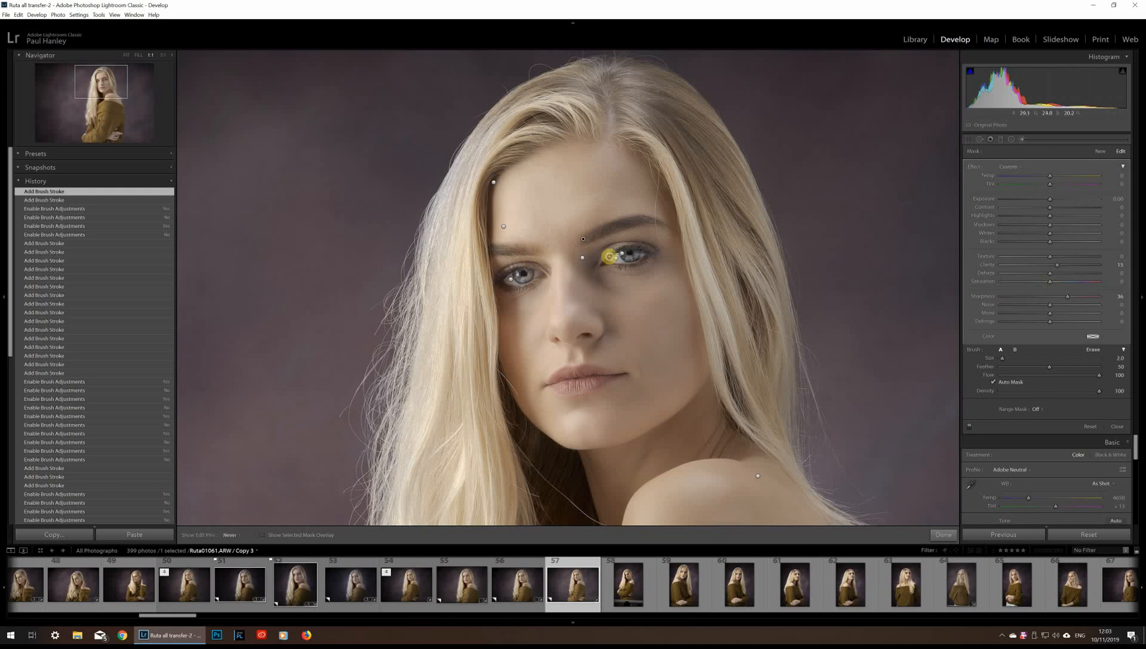
{"action": "mouse_move", "coordinate": [612, 257]}
{"action": "left_mouse_down"}
{"action": "mouse_move", "coordinate": [652, 251]}
{"action": "mouse_move", "coordinate": [615, 244]}
{"action": "mouse_move", "coordinate": [600, 262]}
{"action": "mouse_move", "coordinate": [629, 244]}
{"action": "mouse_move", "coordinate": [655, 251]}
{"action": "mouse_move", "coordinate": [606, 266]}
{"action": "mouse_move", "coordinate": [657, 253]}
{"action": "mouse_move", "coordinate": [598, 263]}
{"action": "left_mouse_up"}
{"action": "mouse_move", "coordinate": [497, 278]}
{"action": "left_mouse_down"}
{"action": "mouse_move", "coordinate": [524, 265]}
{"action": "mouse_move", "coordinate": [548, 276]}
{"action": "mouse_move", "coordinate": [509, 291]}
{"action": "mouse_move", "coordinate": [493, 283]}
{"action": "mouse_move", "coordinate": [552, 278]}
{"action": "mouse_move", "coordinate": [531, 264]}
{"action": "mouse_move", "coordinate": [490, 280]}
{"action": "left_mouse_up"}
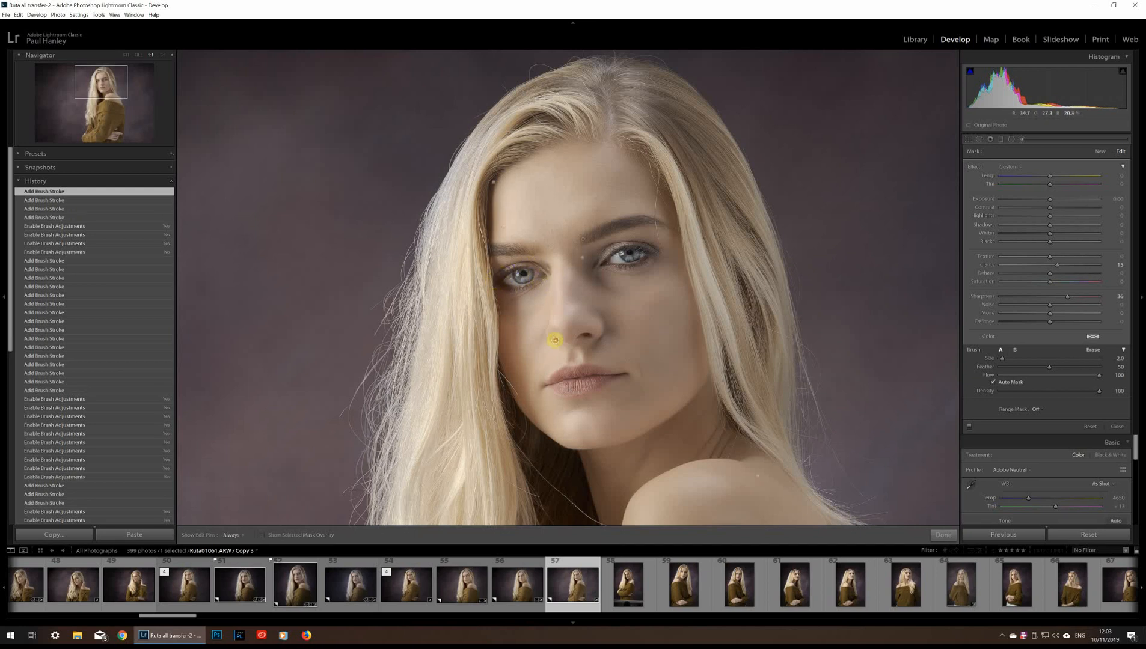
Create a new brush with Saturation 28 and size 4.0, and paint over the lips
{"action": "left_click", "coordinate": [1100, 153]}
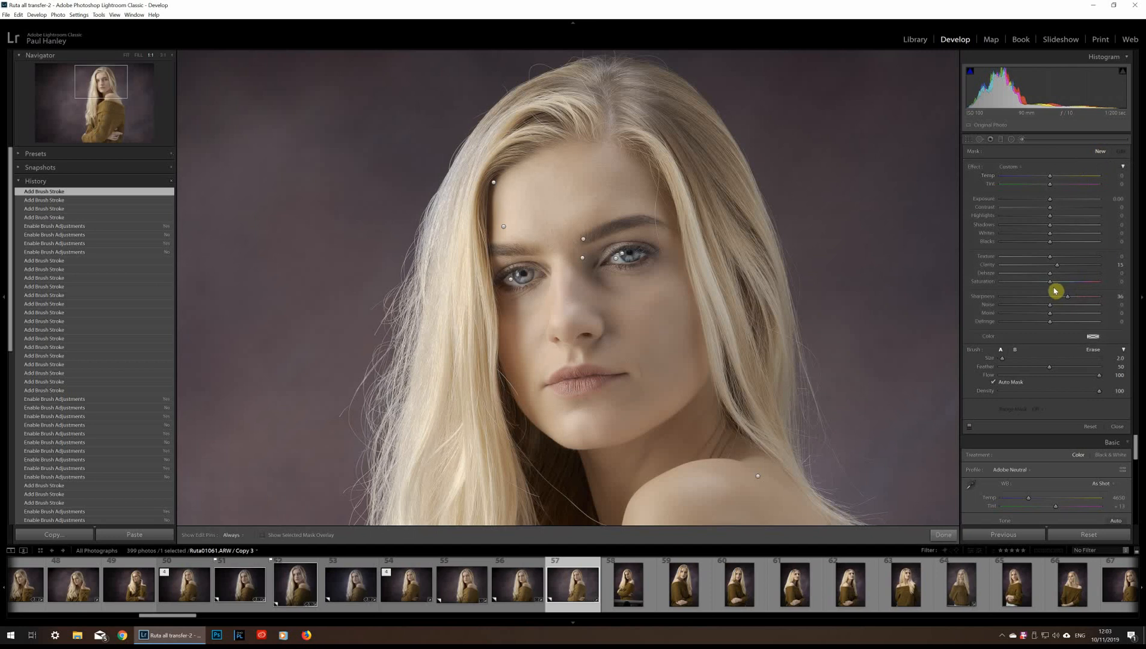
{"action": "left_click_drag", "start_coordinate": [1049, 282], "coordinate": [1064, 285]}
{"action": "scroll", "coordinate": [568, 383], "scroll_direction": "up", "scroll_amount": 2}
{"action": "key", "text": "h"}
{"action": "mouse_move", "coordinate": [599, 376]}
{"action": "left_mouse_down"}
{"action": "mouse_move", "coordinate": [559, 380]}
{"action": "mouse_move", "coordinate": [599, 375]}
{"action": "left_mouse_up"}
{"action": "key", "text": "h"}
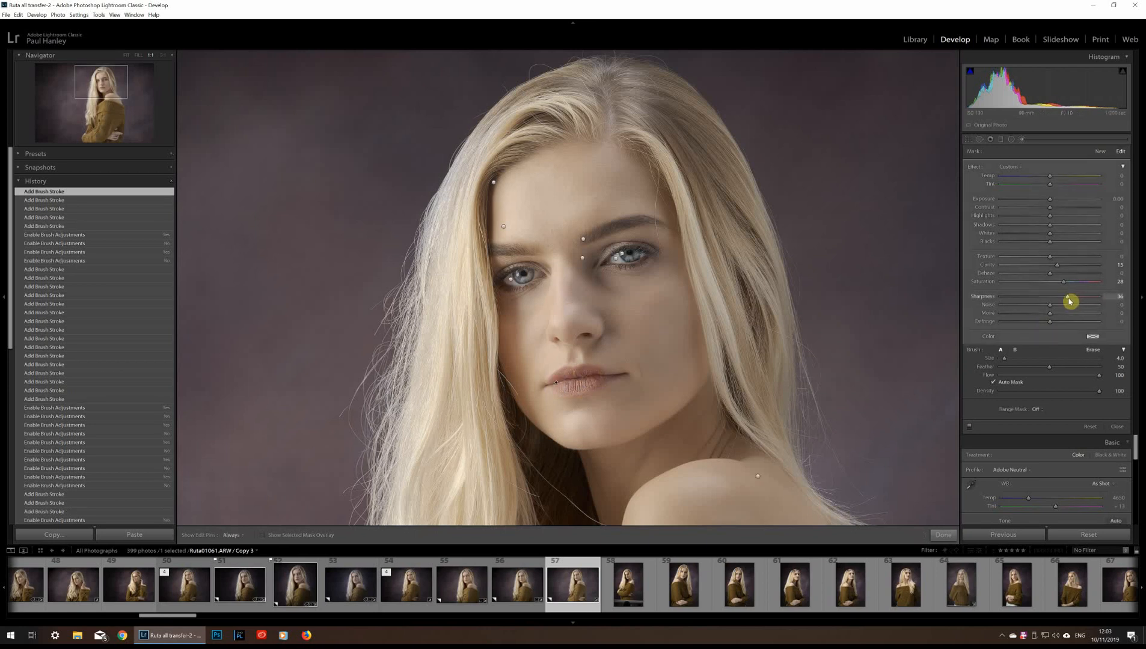
Set the lip brush's Sharpness to 17 and Clarity to 11, and compare the face with brush adjustments off and on
{"action": "left_click_drag", "start_coordinate": [1068, 300], "coordinate": [1060, 301]}
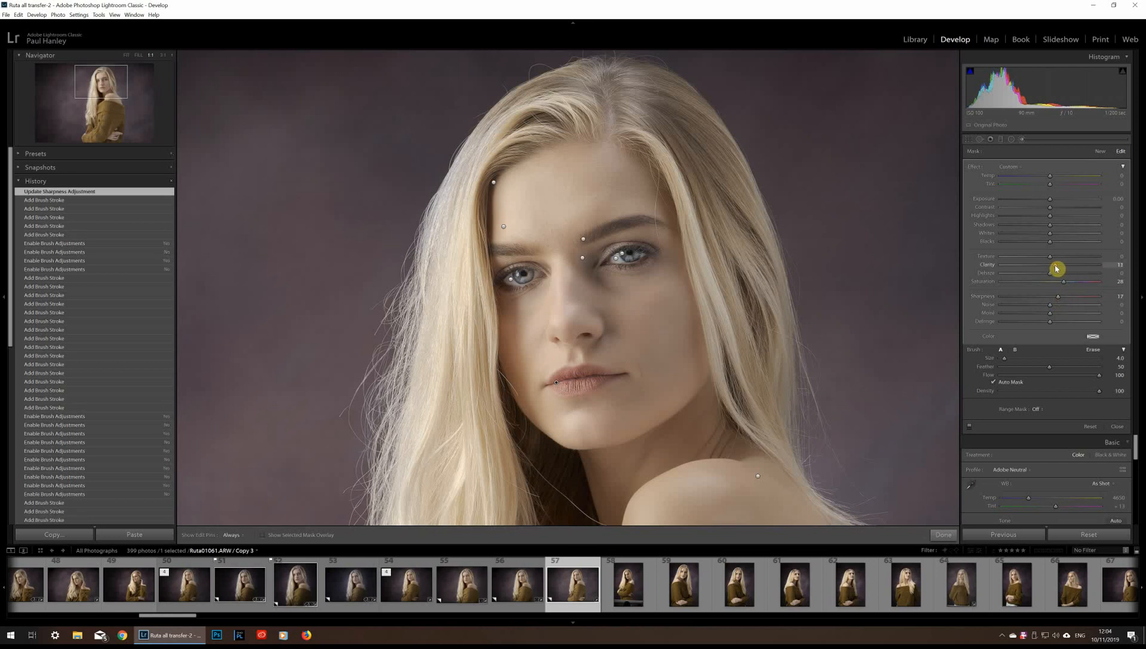
{"action": "left_click_drag", "start_coordinate": [1056, 268], "coordinate": [1055, 265]}
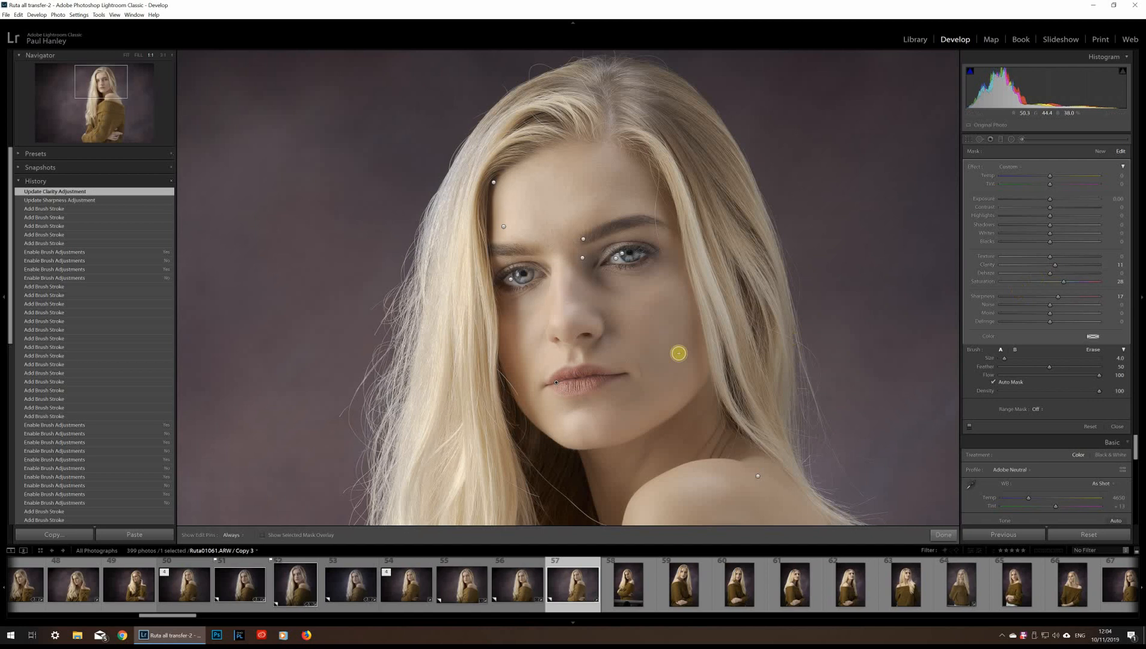
{"action": "left_click", "coordinate": [970, 430]}
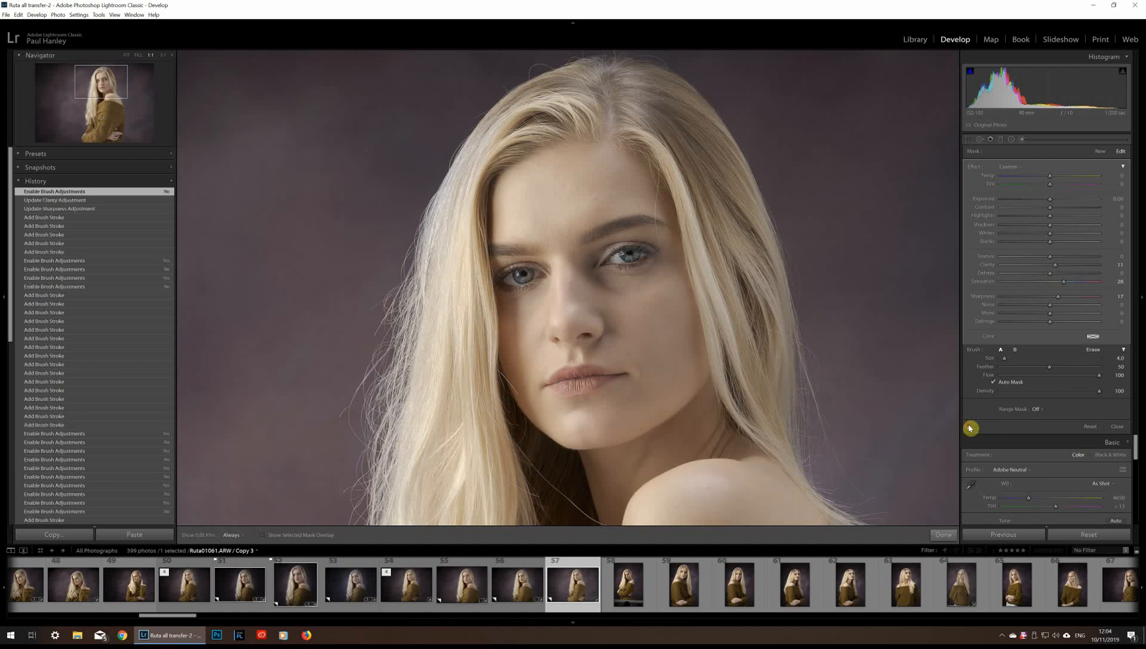
{"action": "left_click", "coordinate": [970, 429]}
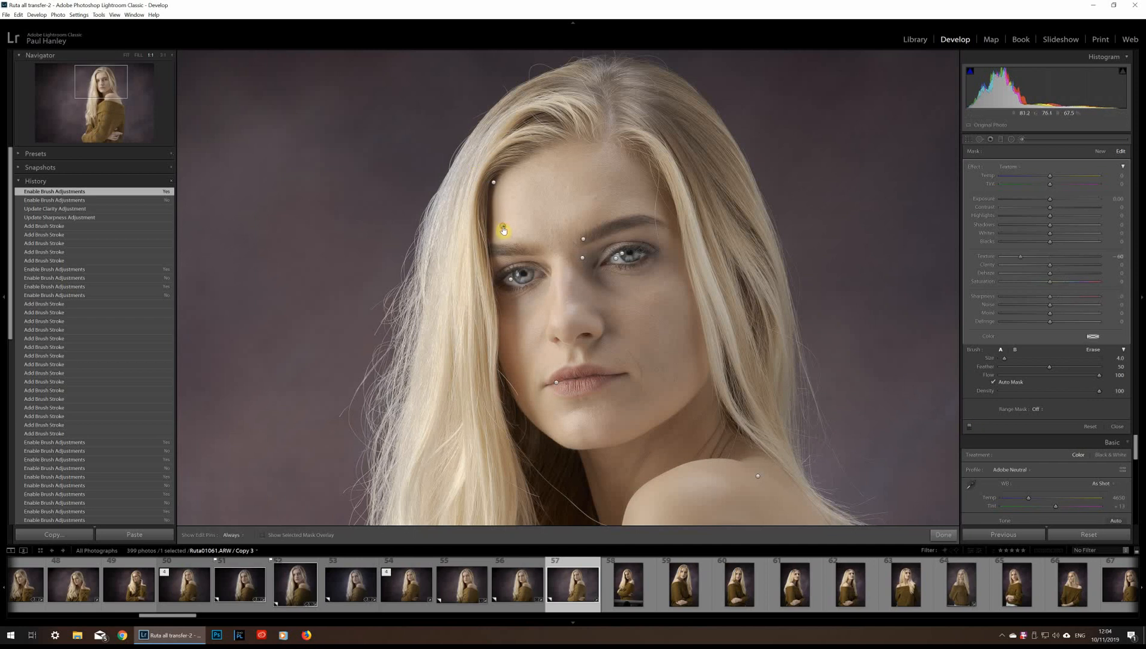
Reselect the skin's Texture mask, reduce the brush size to 2.0, and paint the upper eyelids beneath both eyebrows
{"action": "mouse_move", "coordinate": [503, 226]}
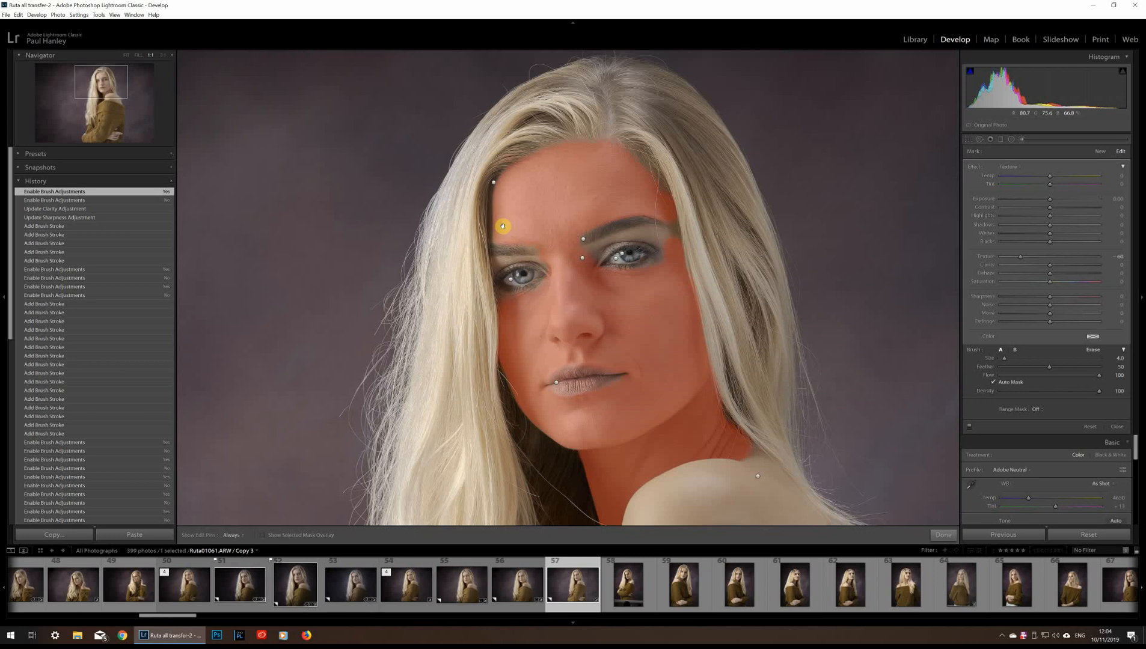
{"action": "left_click", "coordinate": [502, 226]}
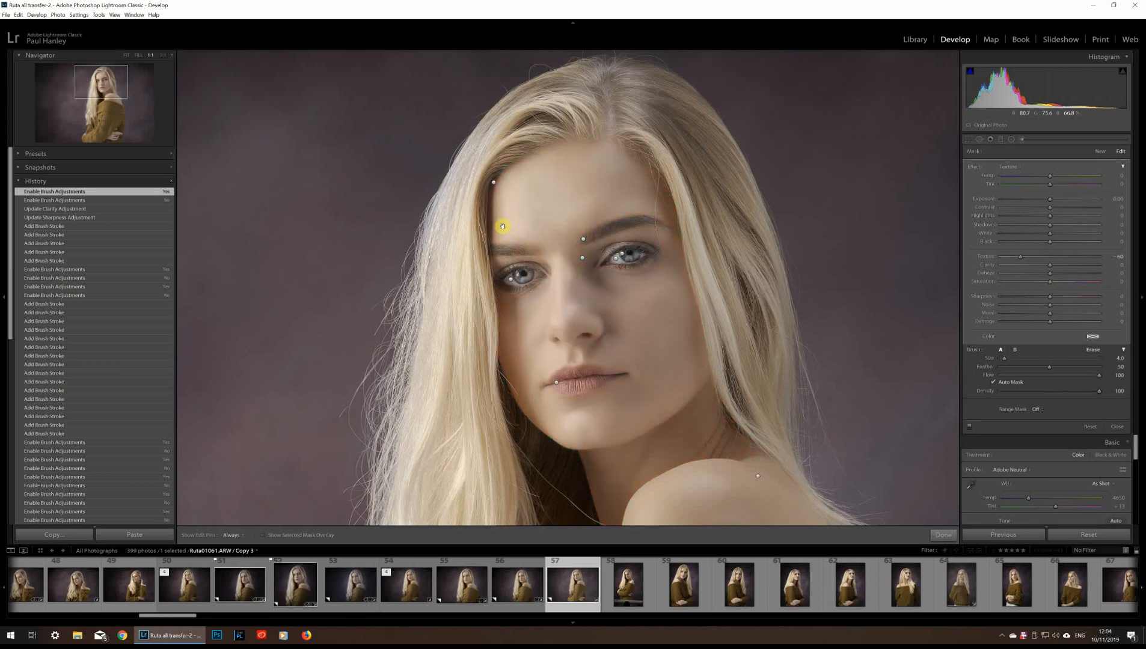
{"action": "mouse_move", "coordinate": [503, 226]}
{"action": "key", "text": "bracketleft"}
{"action": "key", "text": "bracketleft"}
{"action": "key", "text": "h"}
{"action": "left_click_drag", "start_coordinate": [665, 243], "coordinate": [640, 236]}
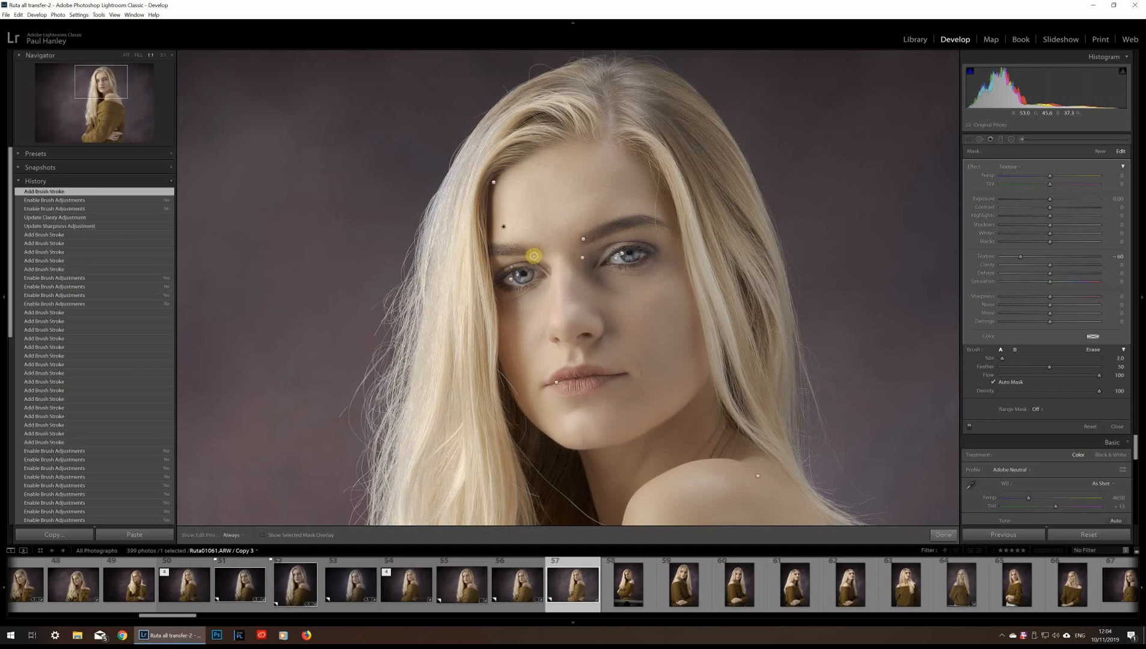
{"action": "mouse_move", "coordinate": [531, 258]}
{"action": "left_mouse_down"}
{"action": "mouse_move", "coordinate": [493, 266]}
{"action": "mouse_move", "coordinate": [542, 259]}
{"action": "mouse_move", "coordinate": [551, 270]}
{"action": "left_mouse_up"}
Increase the brush size to 5.0, paint the Texture mask beneath the eyes and across the nose, and check its coverage with the overlay
{"action": "key", "text": "bracketright"}
{"action": "key", "text": "bracketright"}
{"action": "key", "text": "bracketright"}
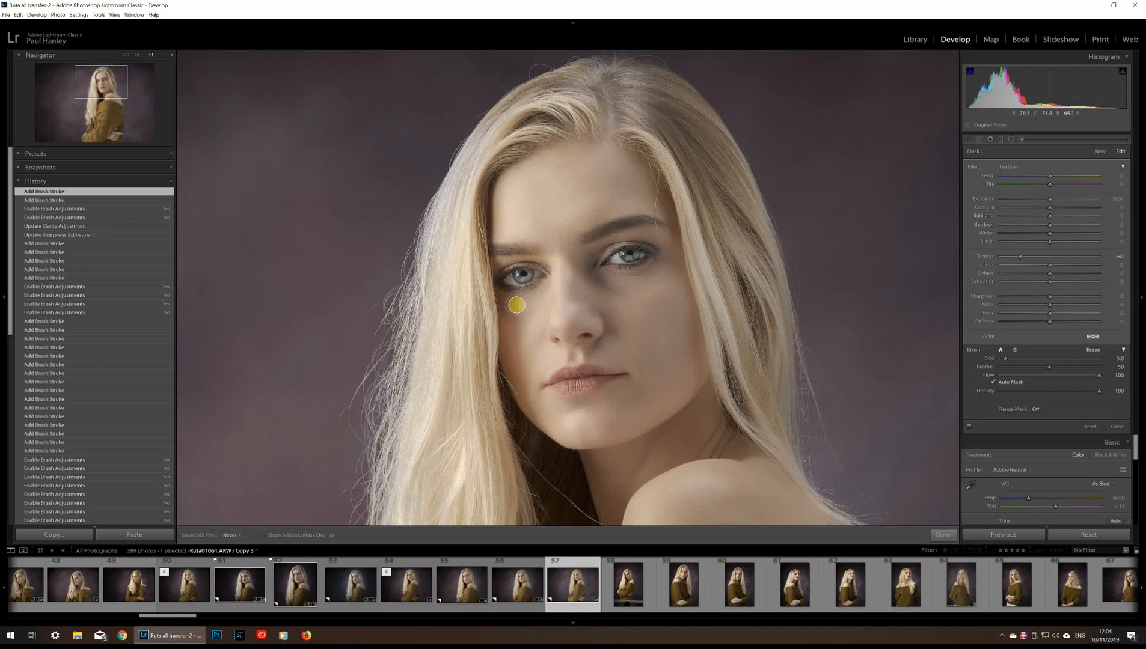
{"action": "mouse_move", "coordinate": [511, 306]}
{"action": "left_mouse_down"}
{"action": "mouse_move", "coordinate": [535, 295]}
{"action": "mouse_move", "coordinate": [634, 328]}
{"action": "left_mouse_up"}
{"action": "key", "text": "h"}
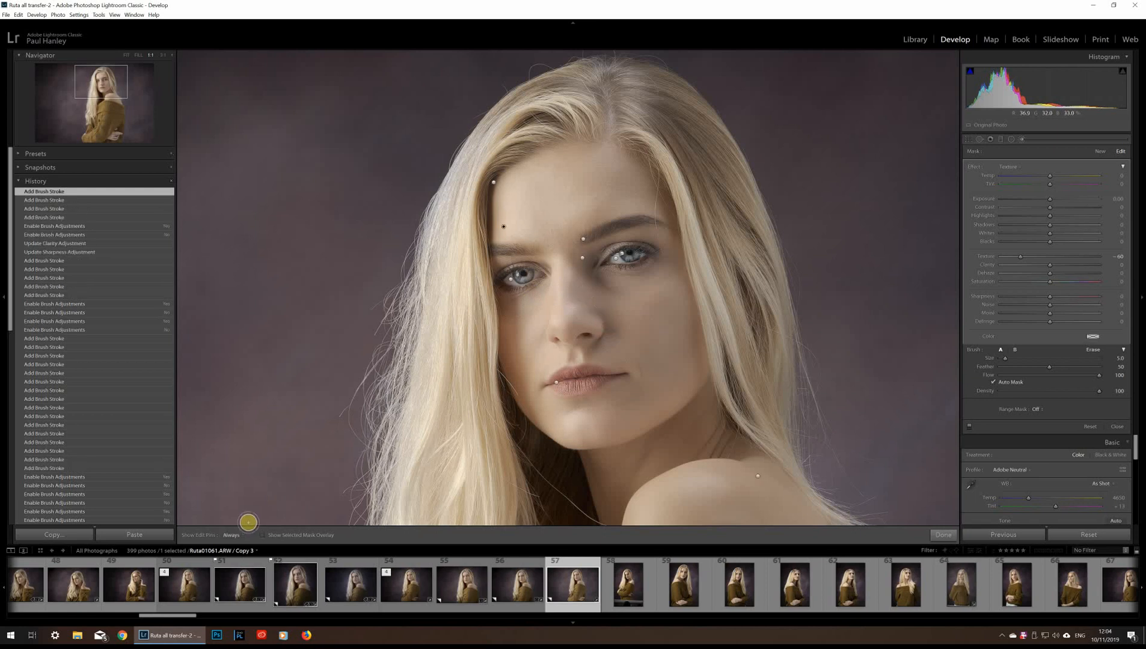
{"action": "left_click", "coordinate": [262, 537]}
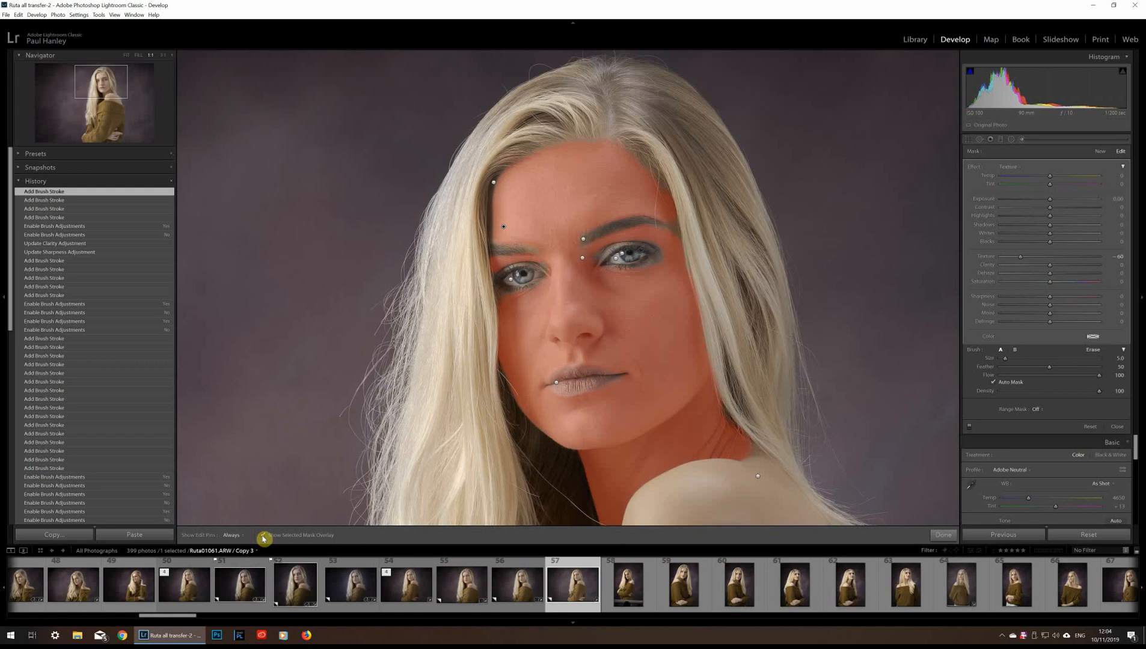
{"action": "left_click", "coordinate": [263, 537]}
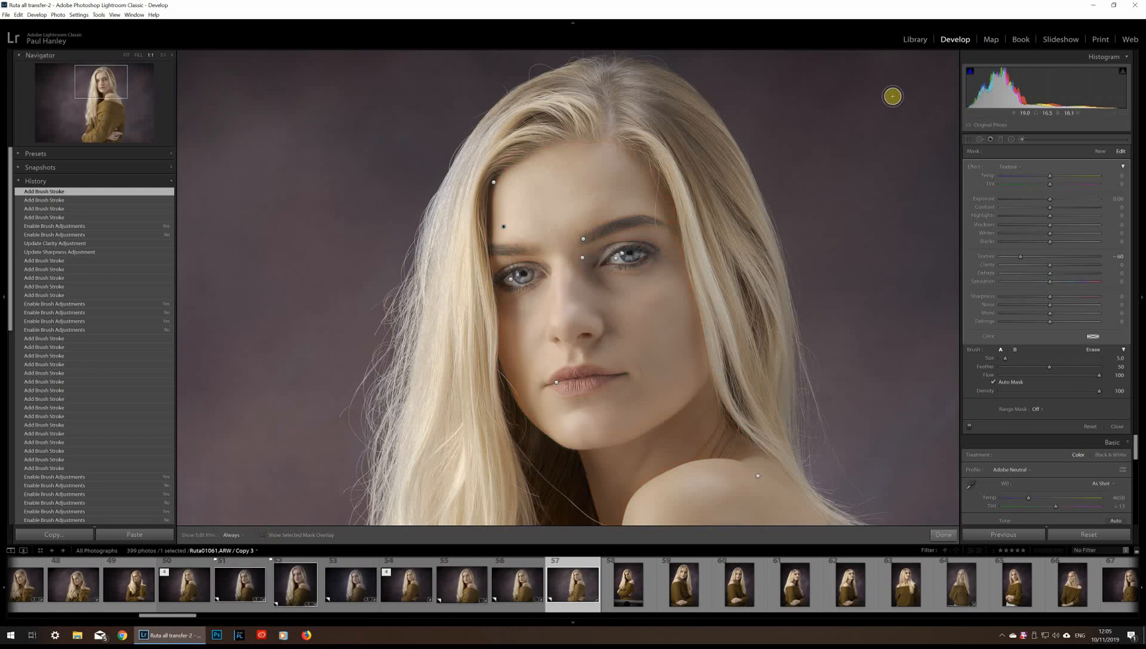
Close the brush adjustments and crop the full portrait from below to just above the hands, keeping the original aspect ratio
{"action": "left_click", "coordinate": [139, 56]}
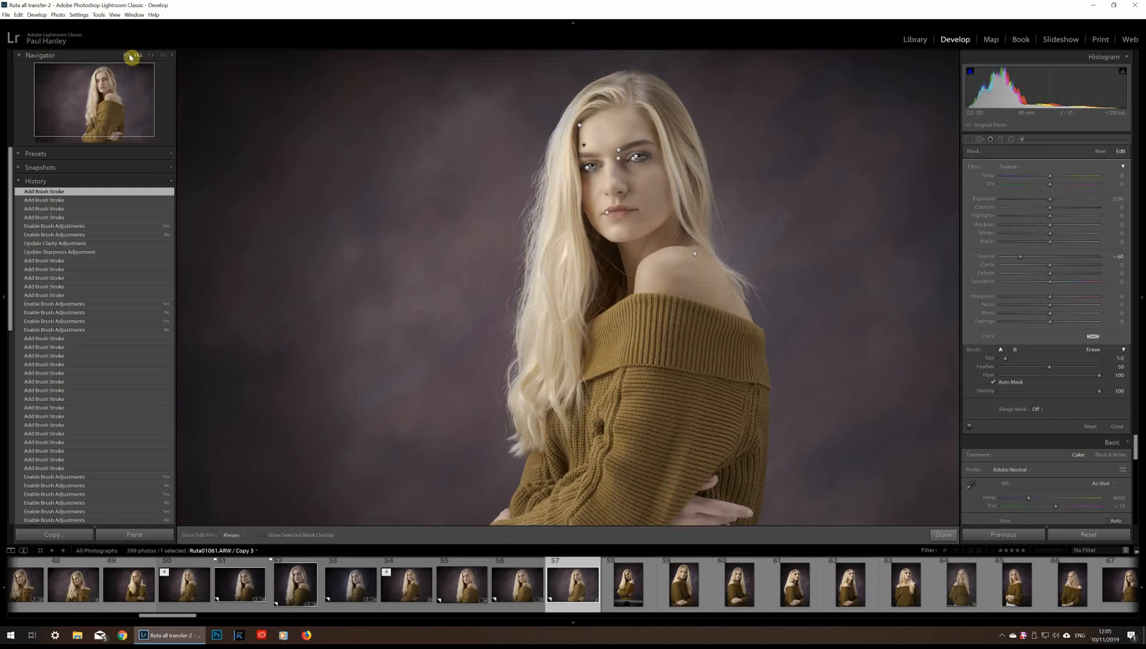
{"action": "left_click", "coordinate": [127, 55]}
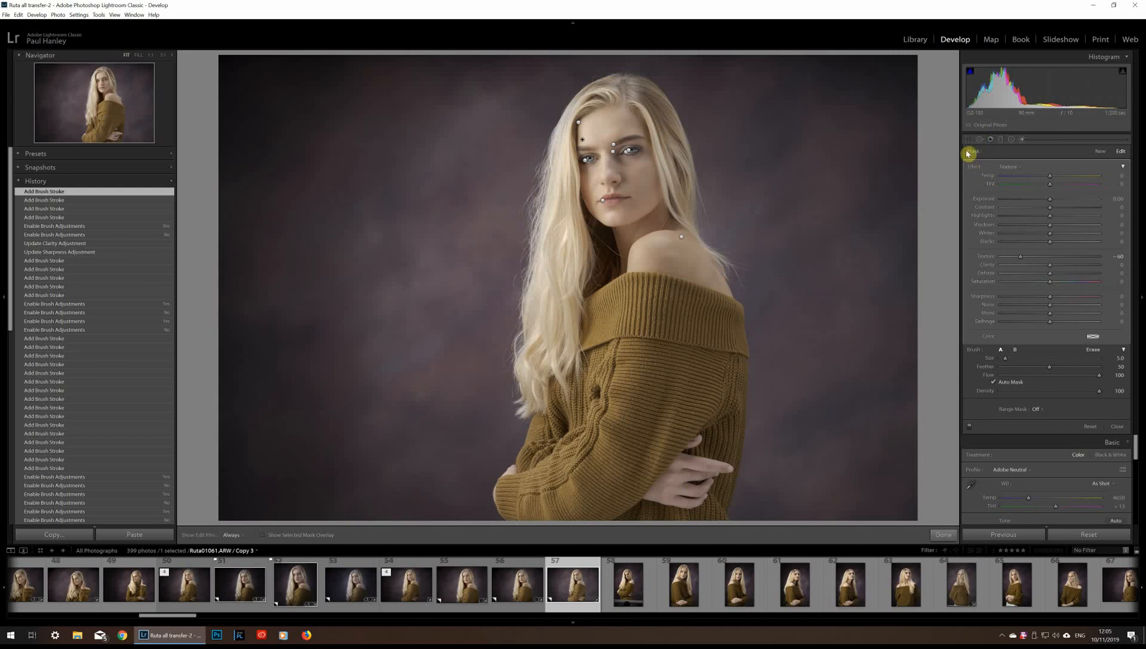
{"action": "left_click", "coordinate": [943, 534]}
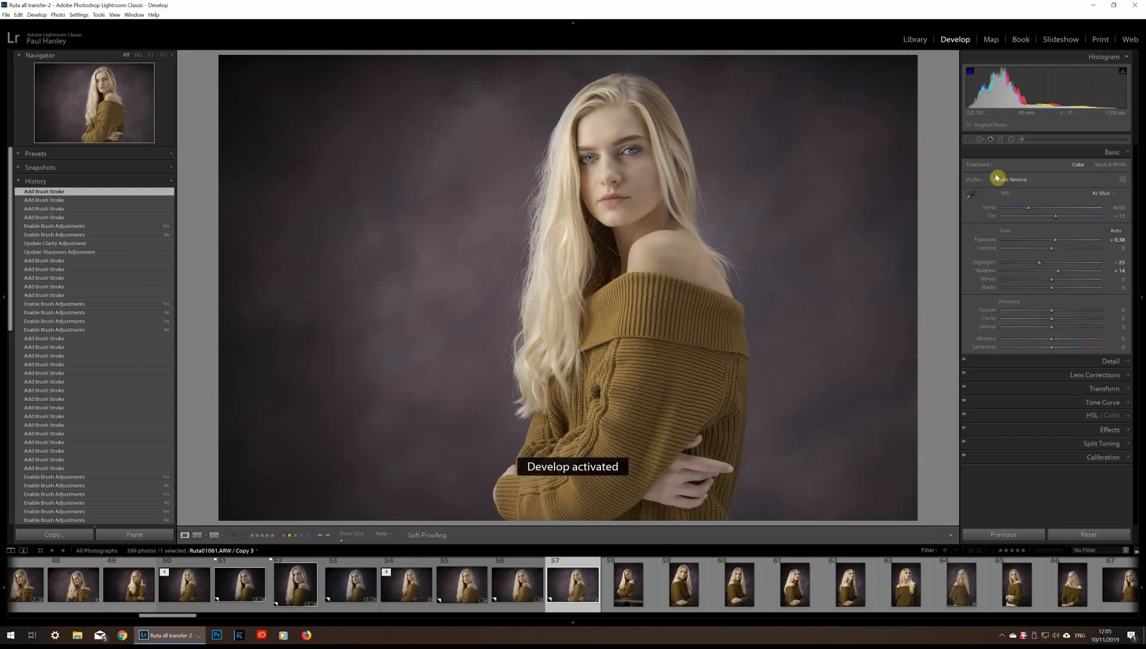
{"action": "left_click", "coordinate": [968, 138]}
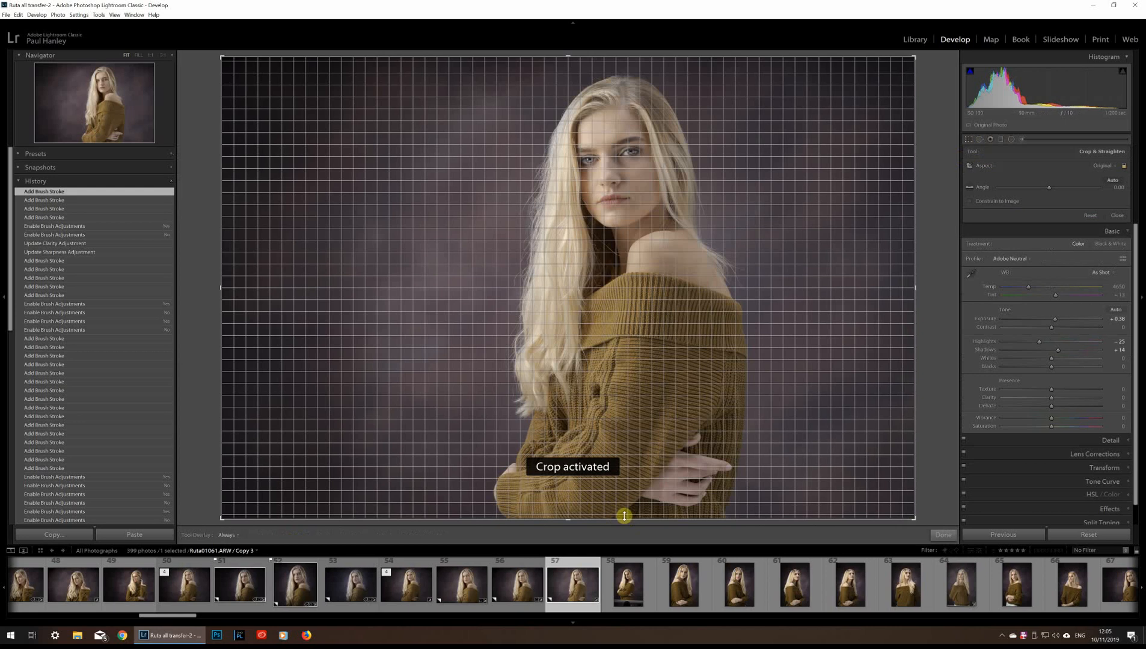
{"action": "left_click_drag", "start_coordinate": [622, 518], "coordinate": [630, 475]}
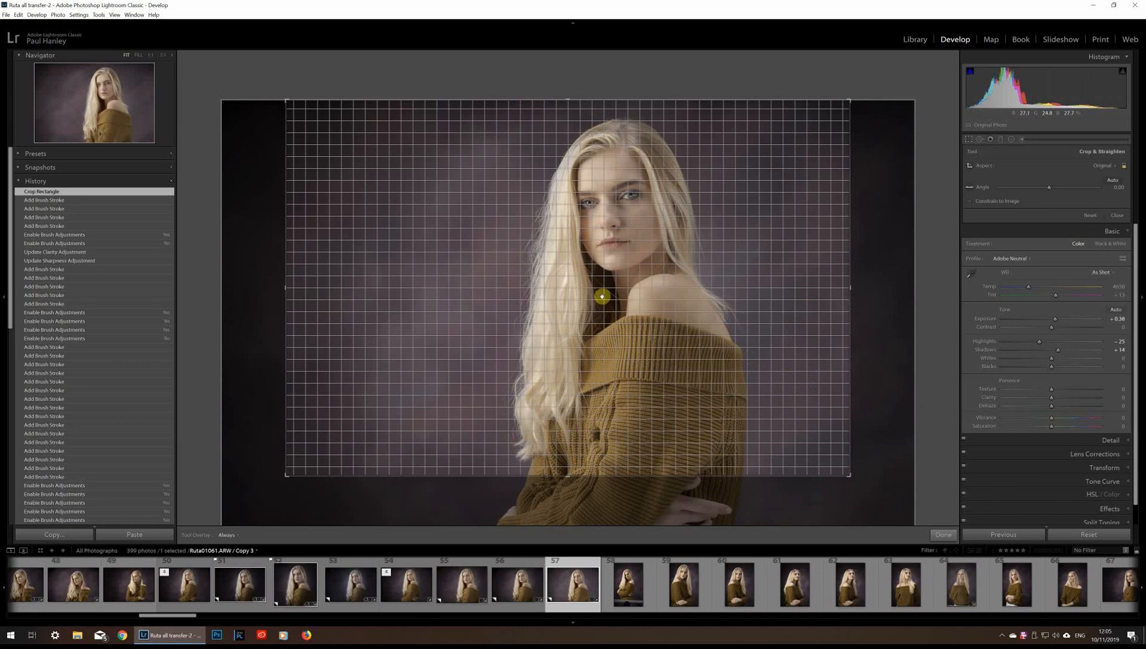
Unlock the crop's aspect ratio, trim both sides slightly, and apply the crop
{"action": "left_click", "coordinate": [1126, 171]}
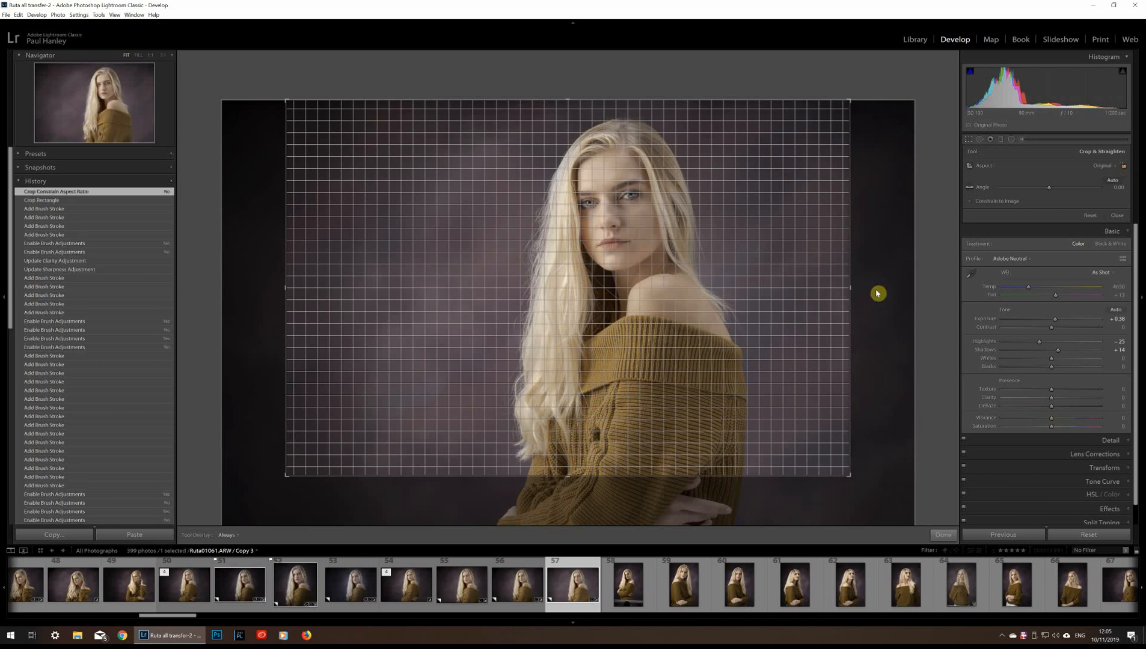
{"action": "left_click_drag", "start_coordinate": [849, 296], "coordinate": [842, 297]}
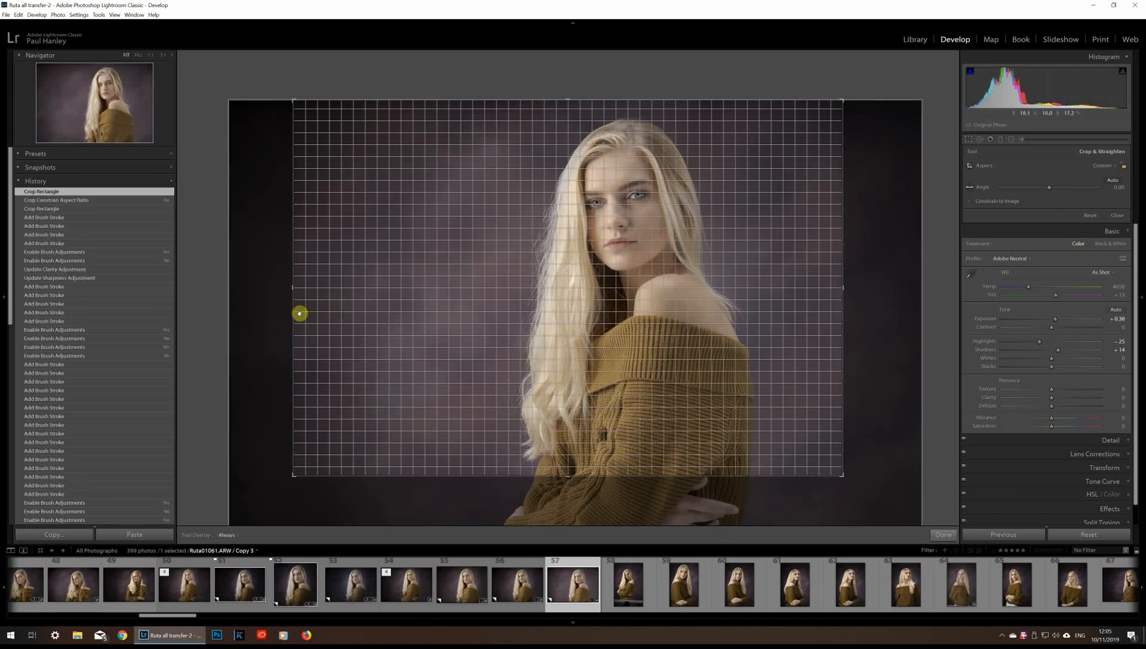
{"action": "left_click_drag", "start_coordinate": [299, 315], "coordinate": [294, 319]}
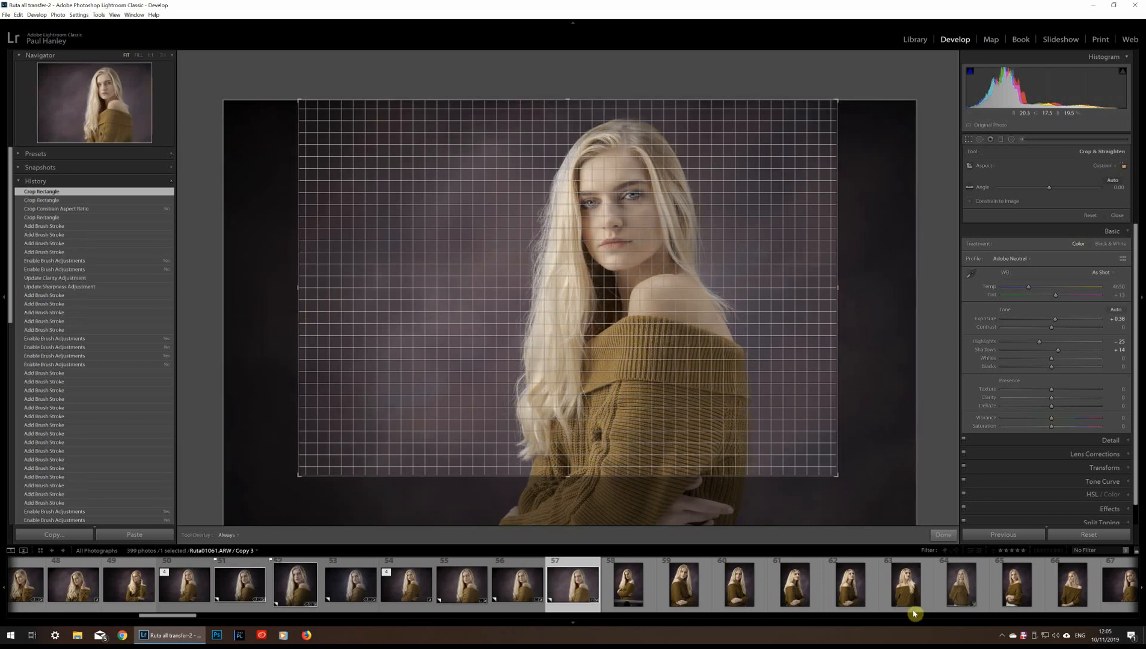
{"action": "left_click", "coordinate": [942, 535]}
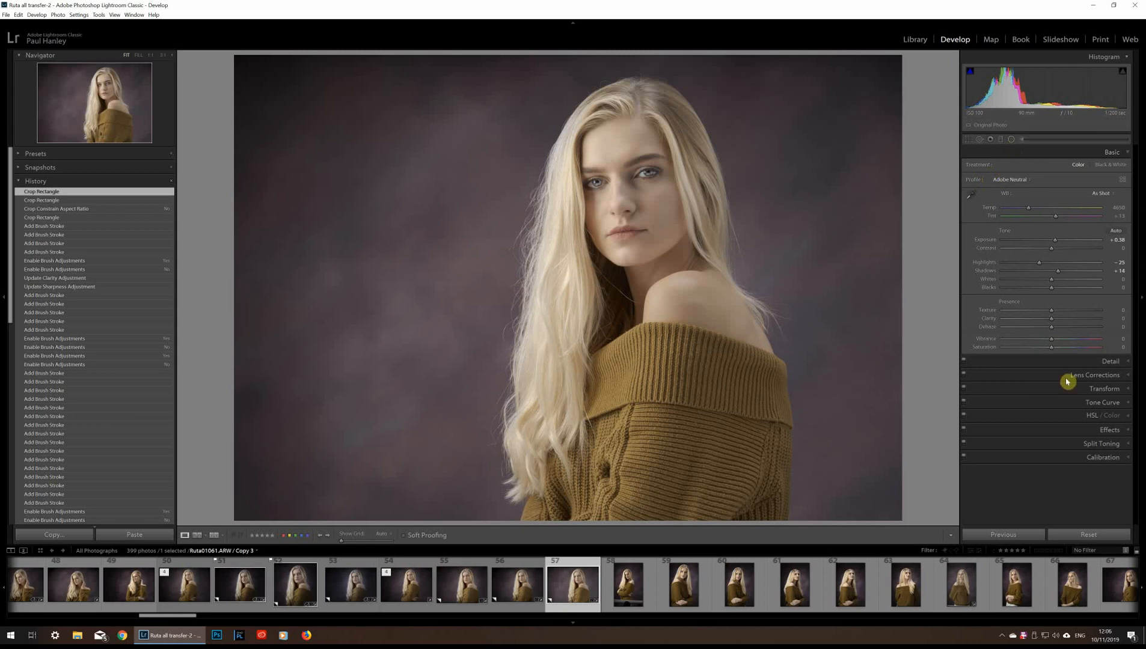
Draw an oval Radial Filter centred on the face, surrounding the head and shoulders
{"action": "left_click", "coordinate": [1111, 431]}
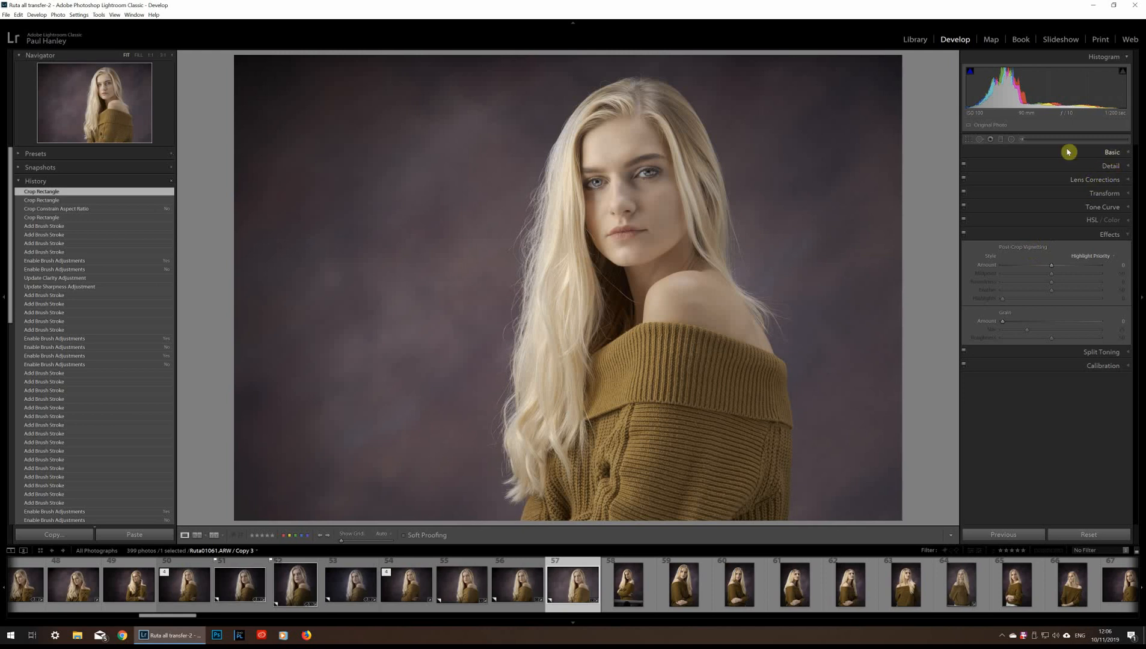
{"action": "left_click", "coordinate": [1011, 139]}
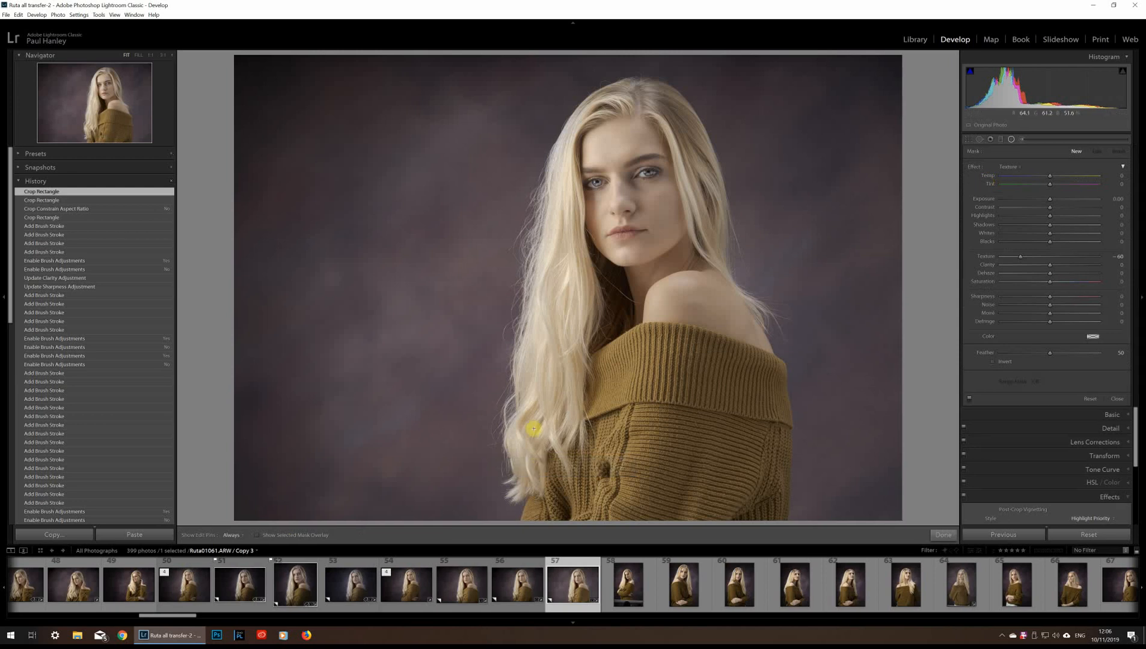
{"action": "left_click_drag", "start_coordinate": [623, 213], "coordinate": [785, 404]}
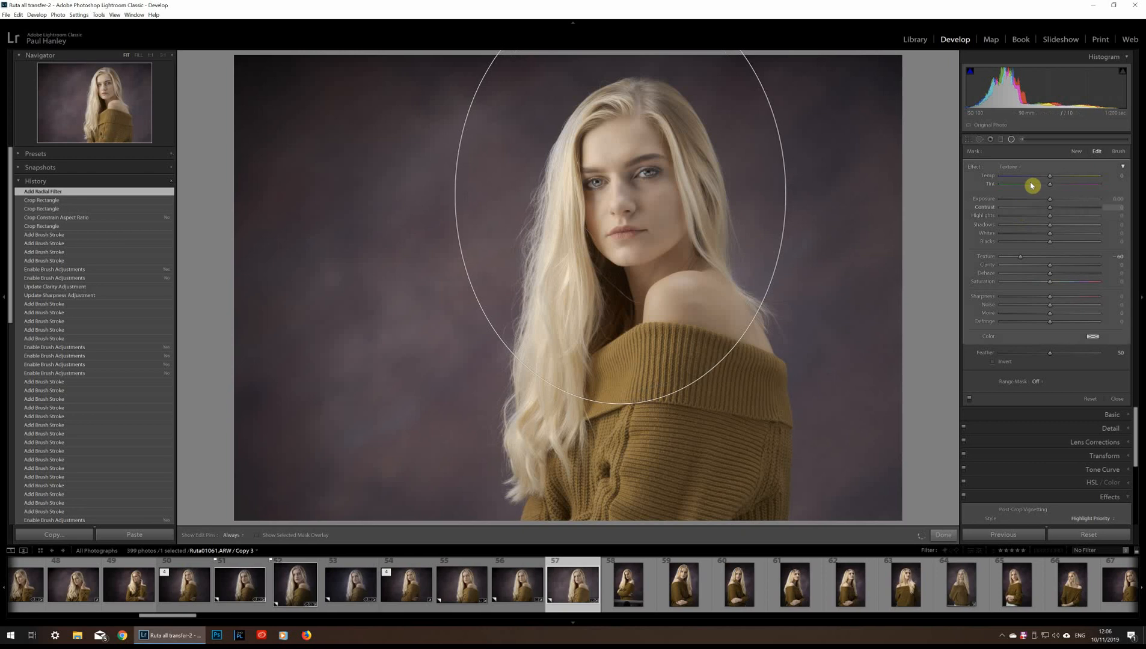
Replace the radial filter's Texture effect with Exposure -0.89 and Highlights -27, leaving Shadows at 0
{"action": "left_click", "coordinate": [1012, 167]}
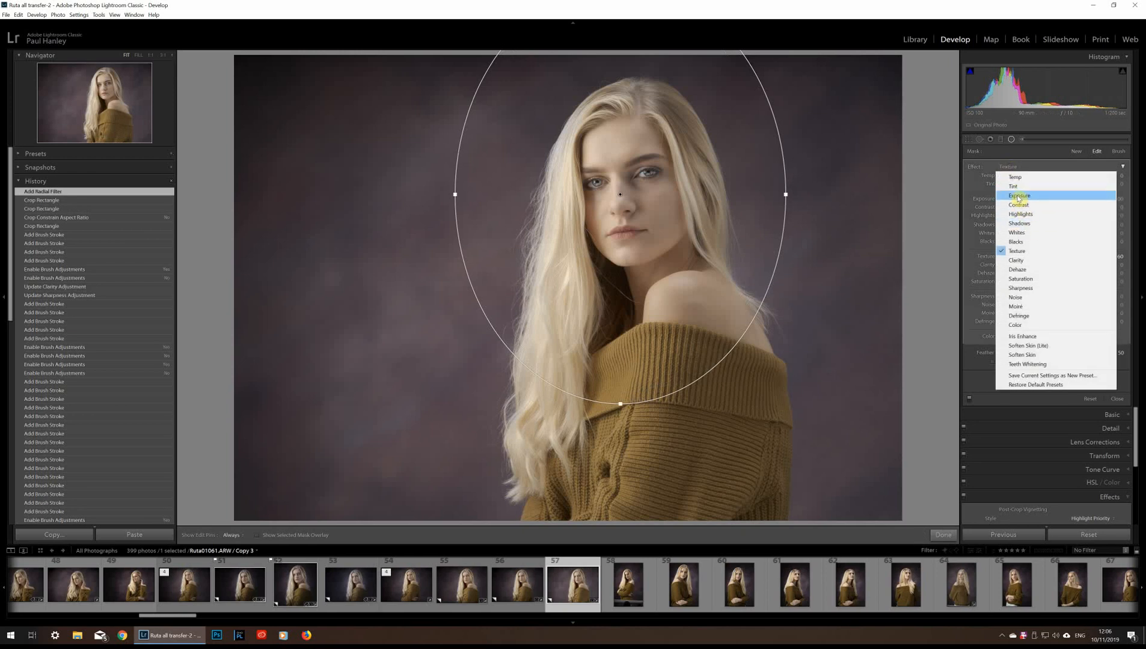
{"action": "left_click", "coordinate": [1021, 196]}
{"action": "left_click_drag", "start_coordinate": [1056, 203], "coordinate": [1050, 228]}
{"action": "double_click", "coordinate": [1049, 227]}
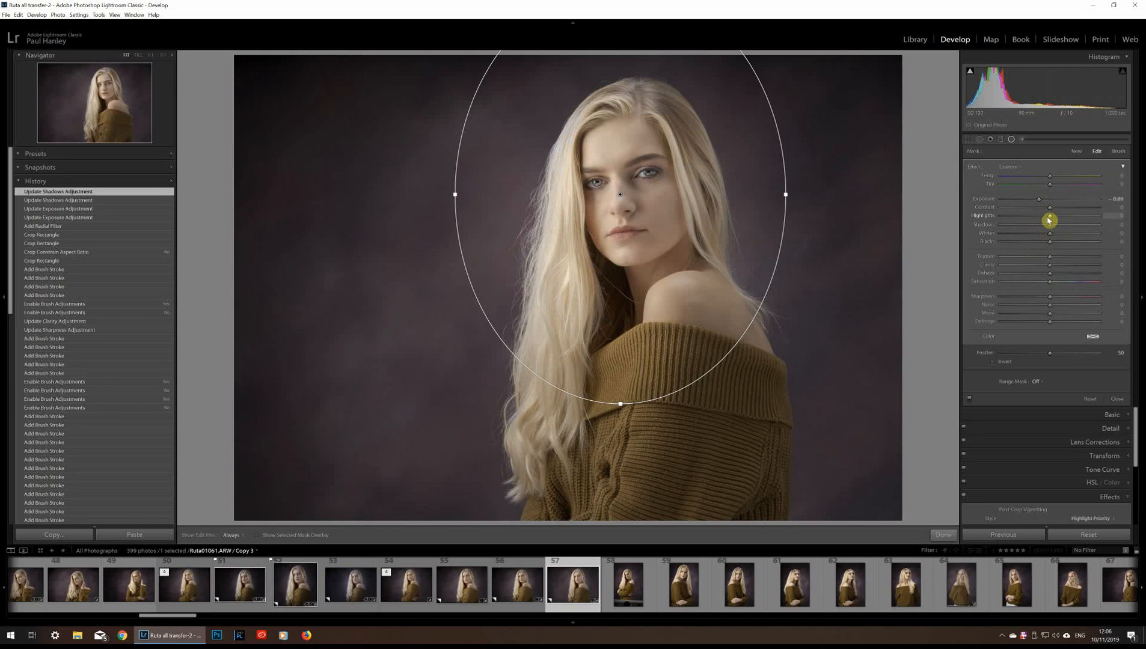
{"action": "left_click_drag", "start_coordinate": [1050, 220], "coordinate": [1029, 221]}
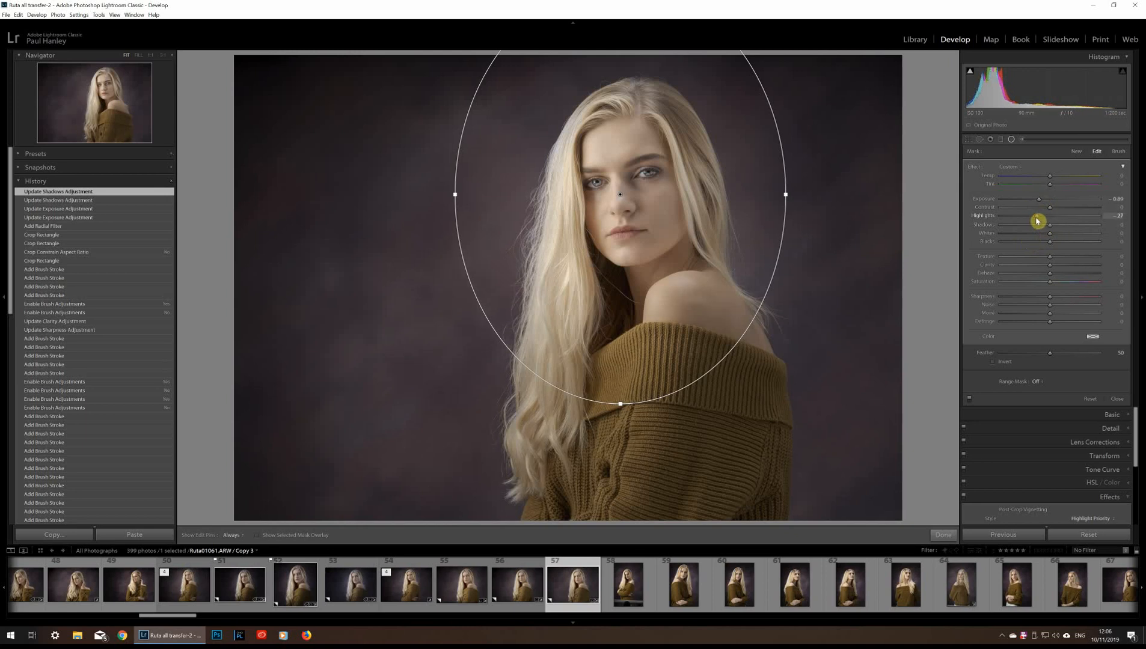
{"action": "left_click_drag", "start_coordinate": [1037, 221], "coordinate": [1037, 221]}
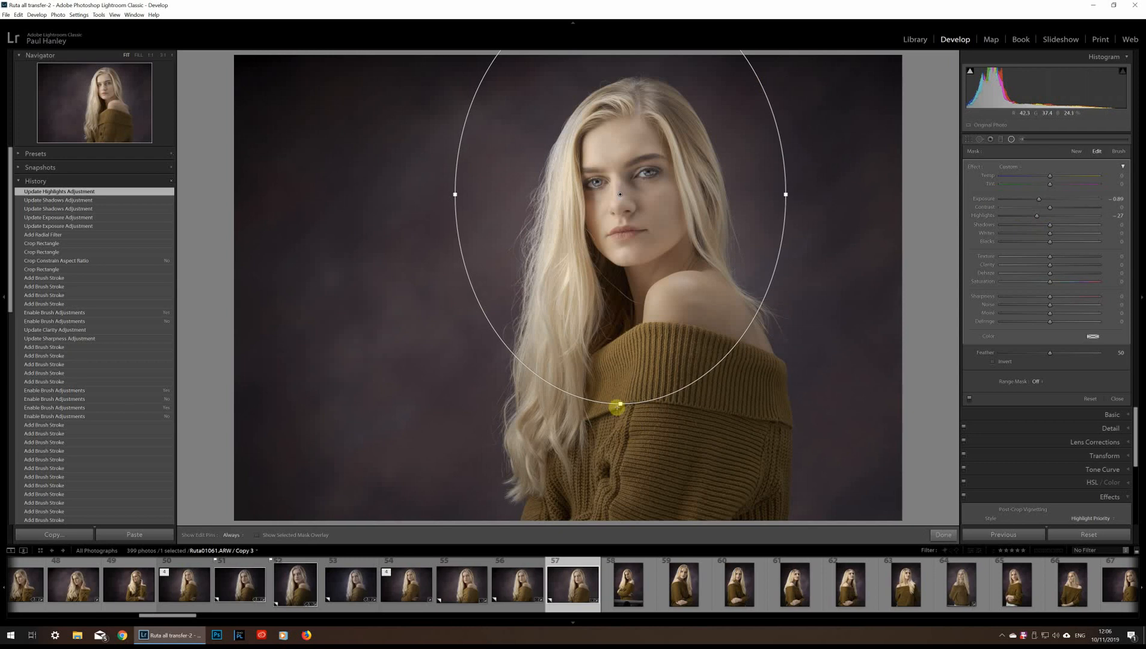
Check the radial mask with the overlay, then lengthen and widen the oval and tilt it to follow the pose
{"action": "left_click", "coordinate": [257, 536]}
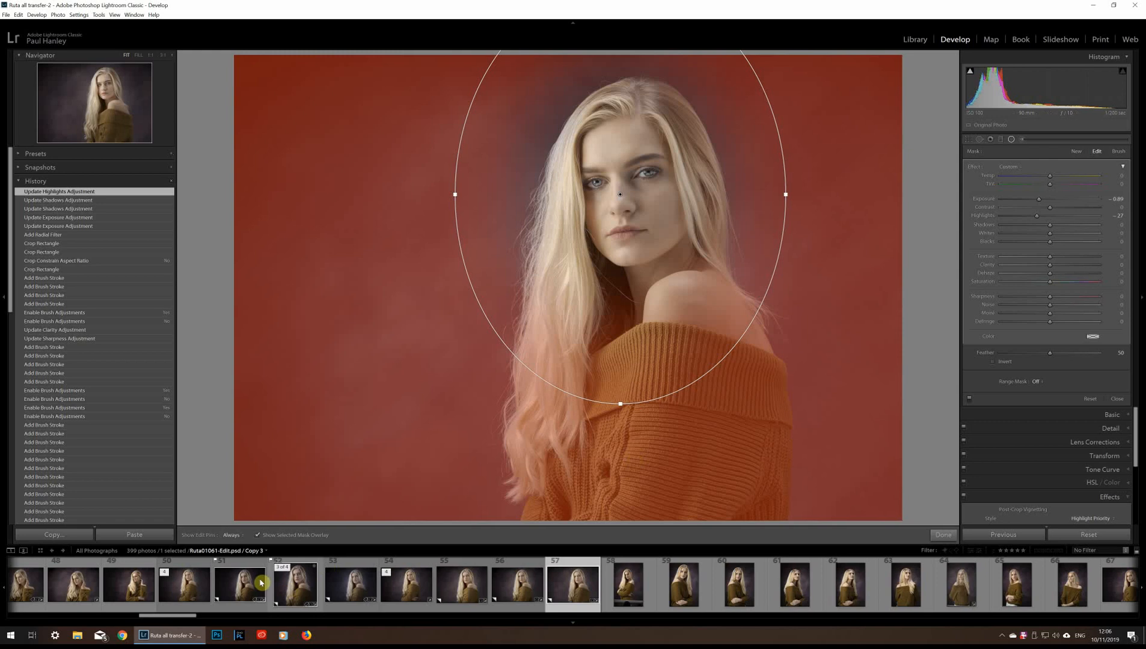
{"action": "left_click", "coordinate": [258, 536]}
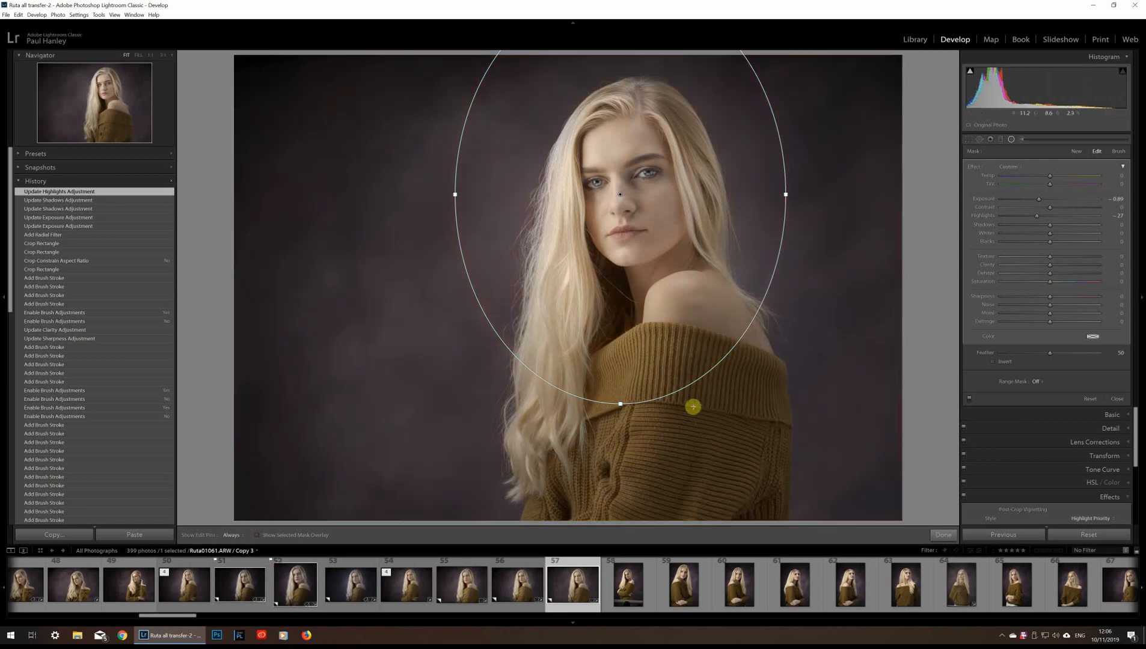
{"action": "left_click_drag", "start_coordinate": [623, 409], "coordinate": [621, 466]}
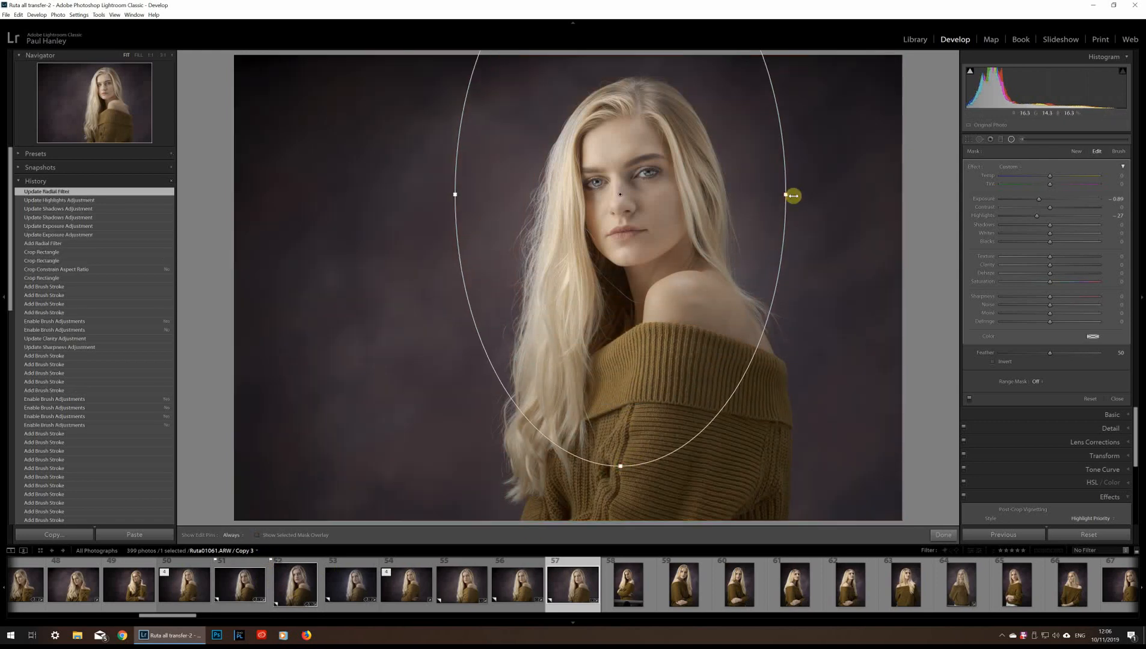
{"action": "left_click_drag", "start_coordinate": [785, 197], "coordinate": [798, 194]}
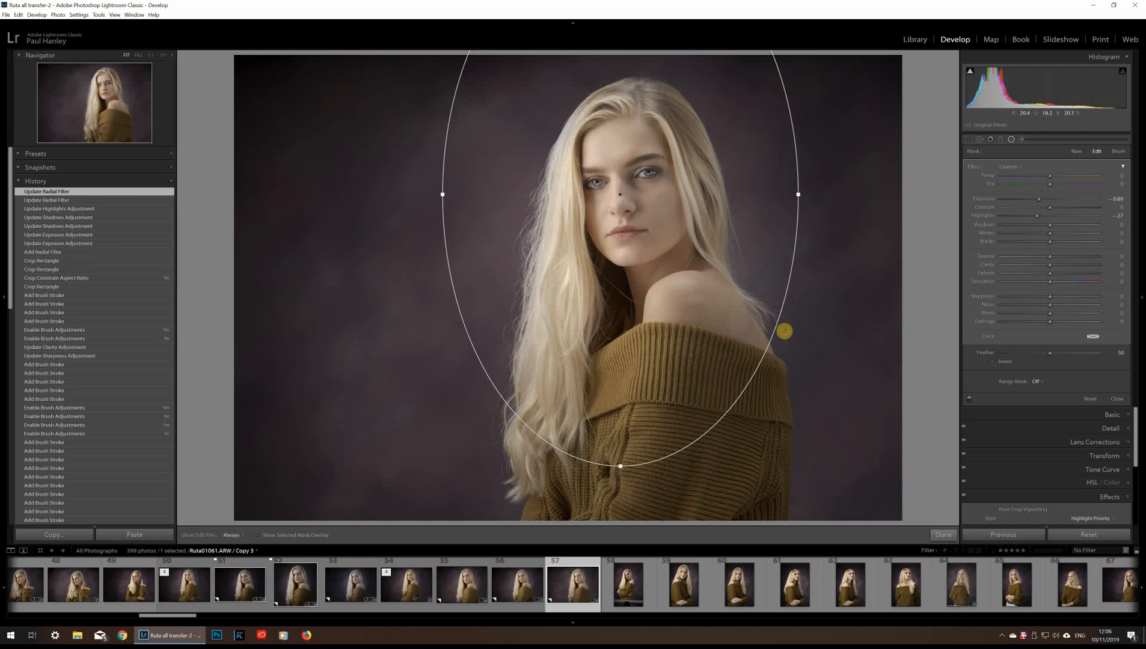
{"action": "left_click_drag", "start_coordinate": [785, 331], "coordinate": [754, 396]}
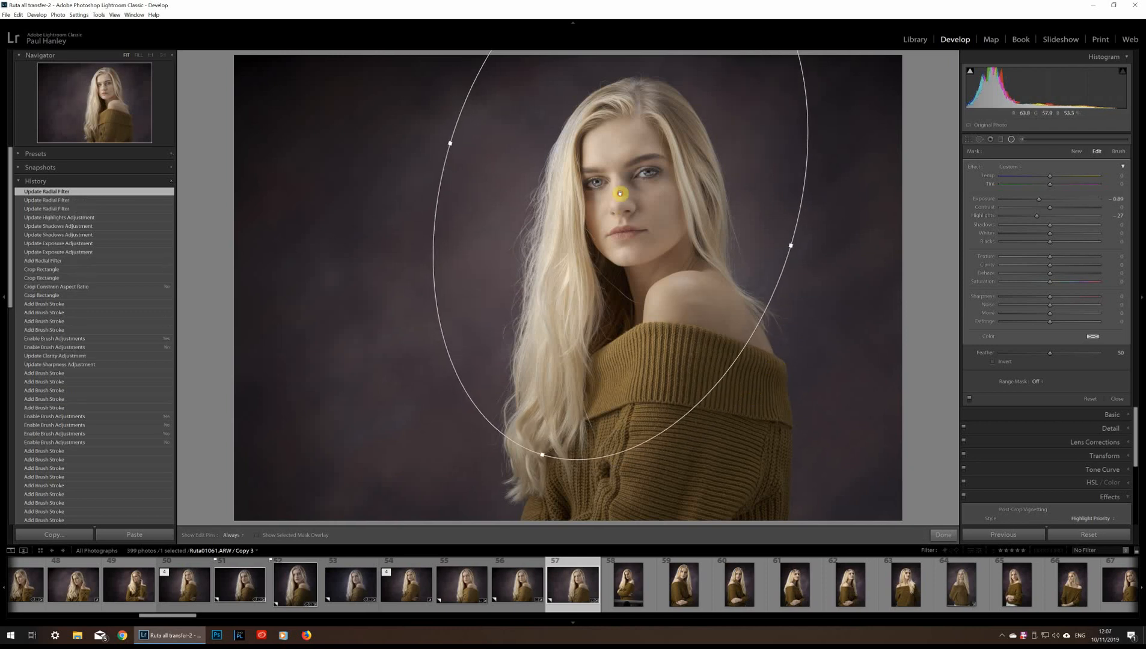
Move the oval down to the chin, set its Feather to 34, enlarge it around the hair and body, and close the filter
{"action": "left_click_drag", "start_coordinate": [620, 194], "coordinate": [612, 244]}
{"action": "left_click", "coordinate": [257, 536]}
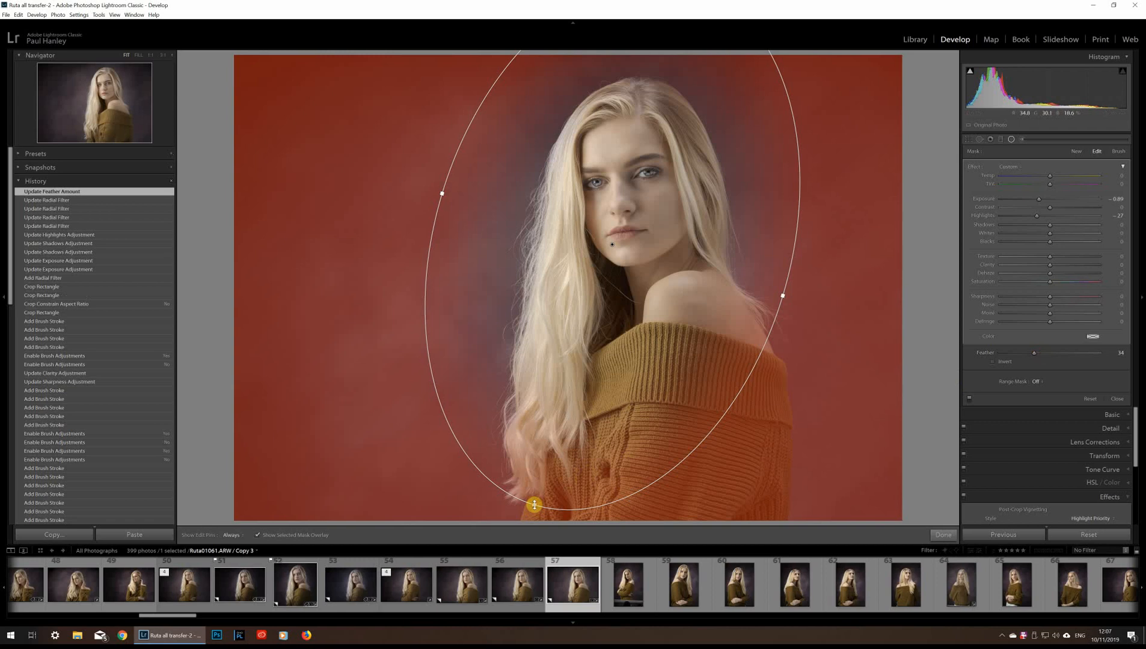
{"action": "left_click_drag", "start_coordinate": [535, 505], "coordinate": [527, 518]}
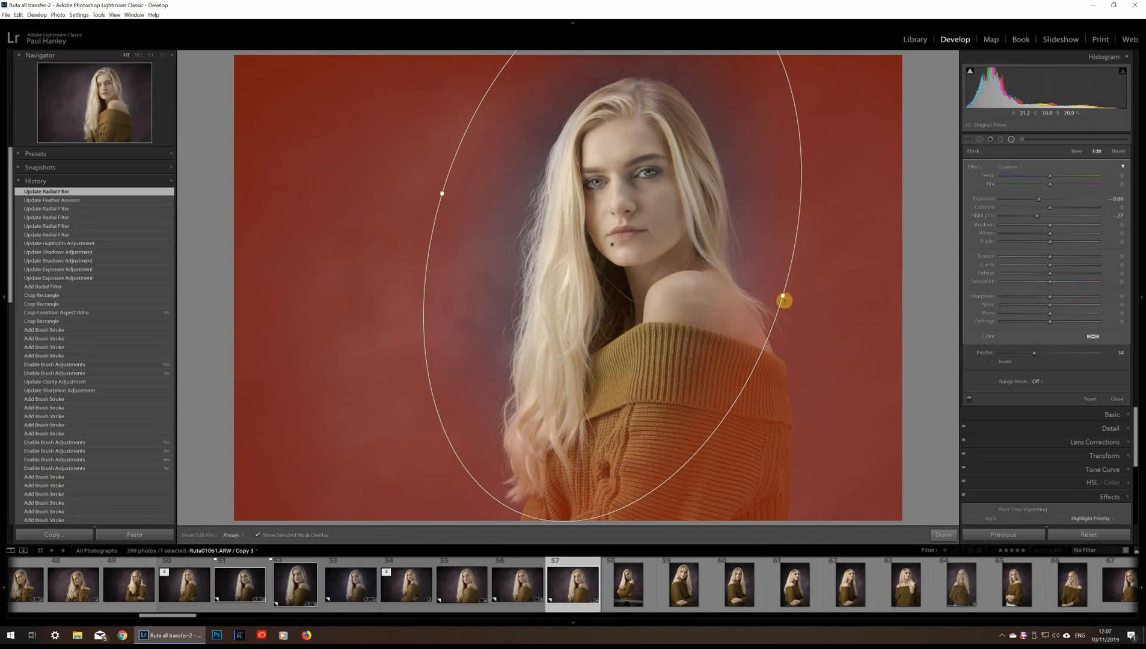
{"action": "mouse_move", "coordinate": [781, 297]}
{"action": "left_mouse_down"}
{"action": "mouse_move", "coordinate": [802, 315]}
{"action": "mouse_move", "coordinate": [800, 301]}
{"action": "left_mouse_up"}
{"action": "left_click", "coordinate": [941, 537]}
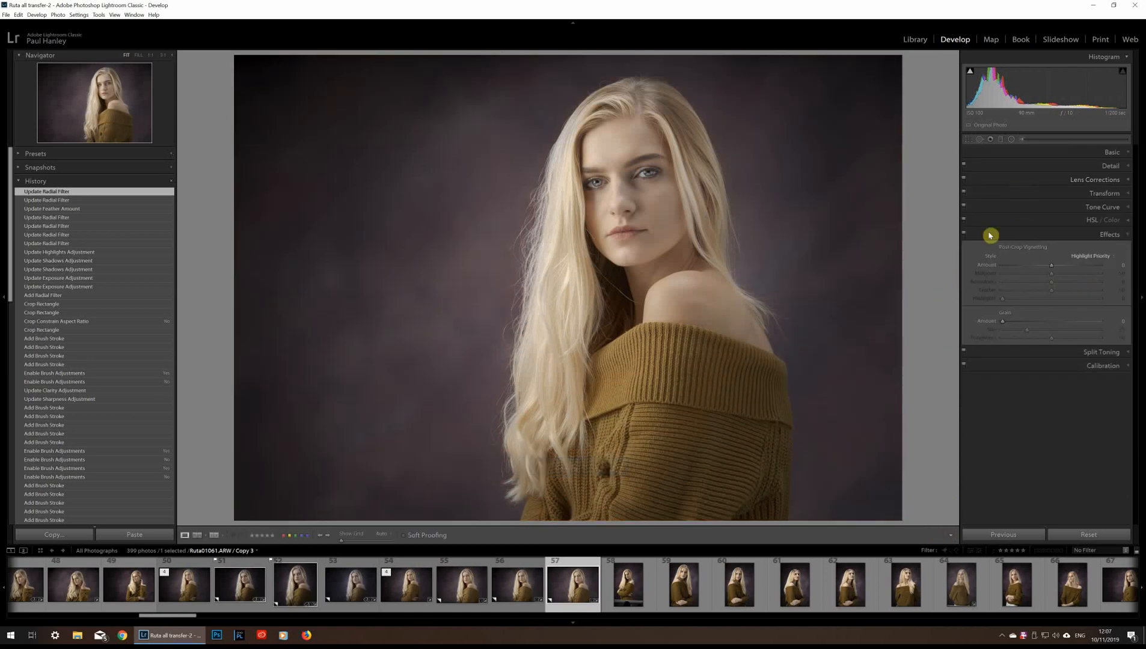
Compare the portrait with the radial filter switched off and on several times
{"action": "left_click", "coordinate": [1012, 139]}
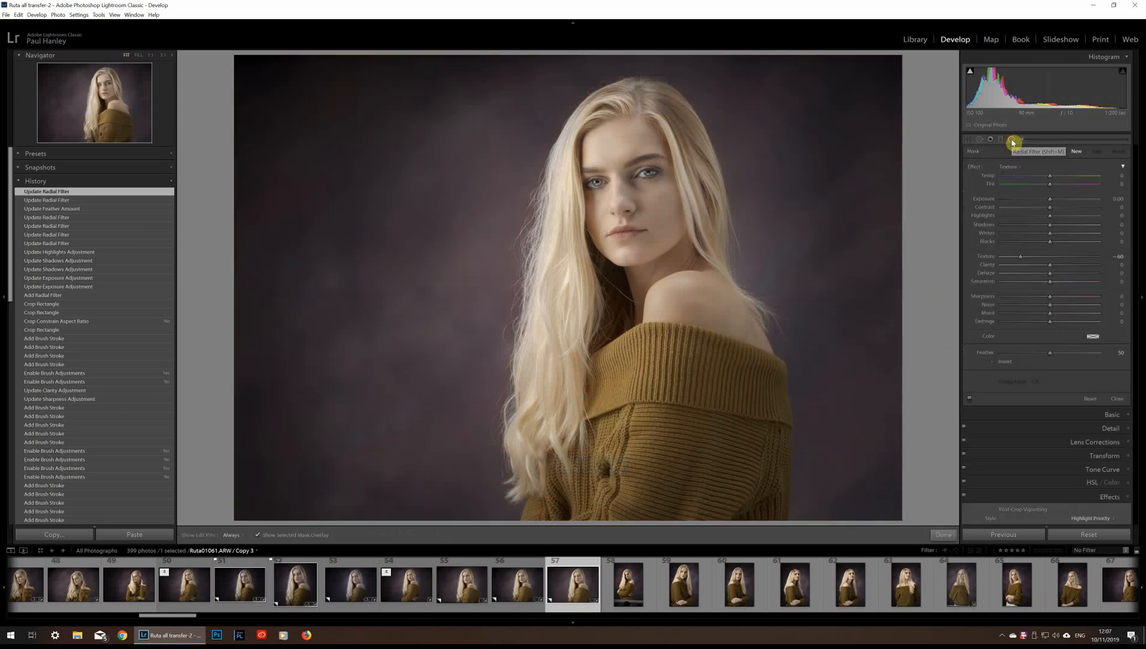
{"action": "left_click", "coordinate": [970, 400]}
{"action": "left_click", "coordinate": [970, 402]}
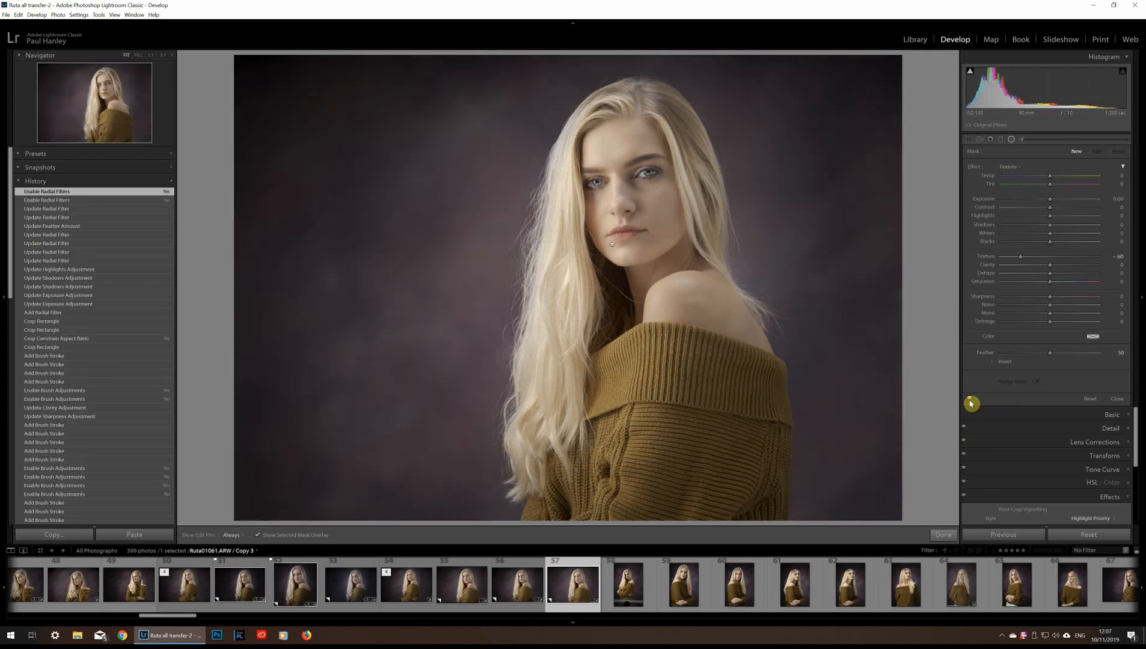
{"action": "left_click", "coordinate": [970, 402]}
{"action": "left_click", "coordinate": [970, 403]}
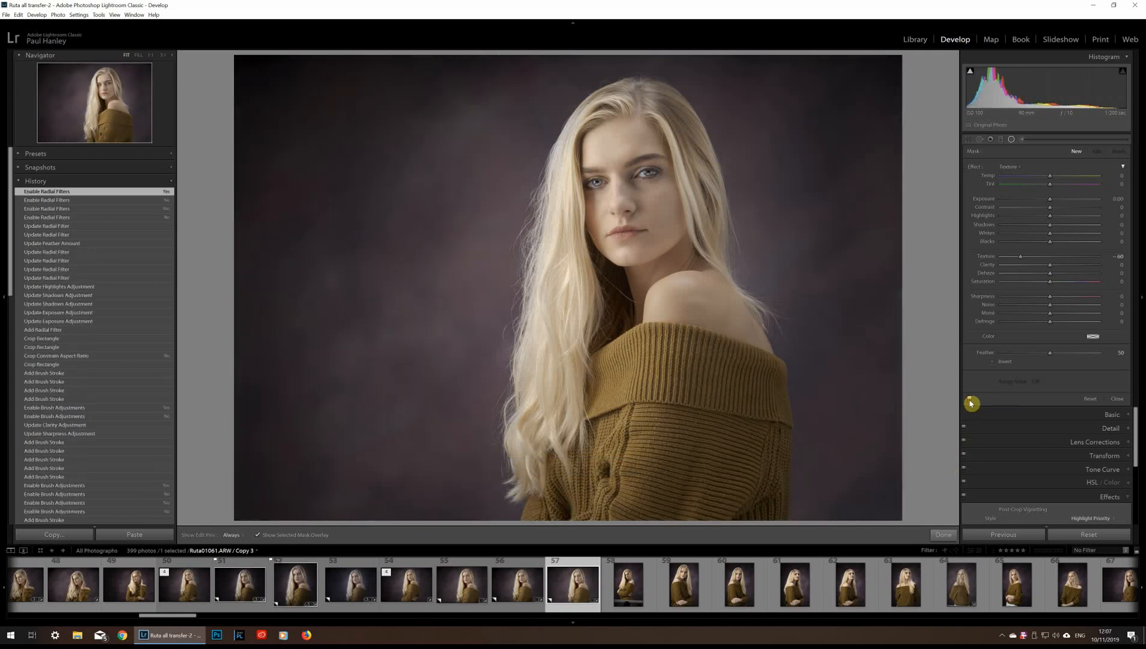
{"action": "left_click", "coordinate": [970, 402]}
{"action": "left_click", "coordinate": [969, 402]}
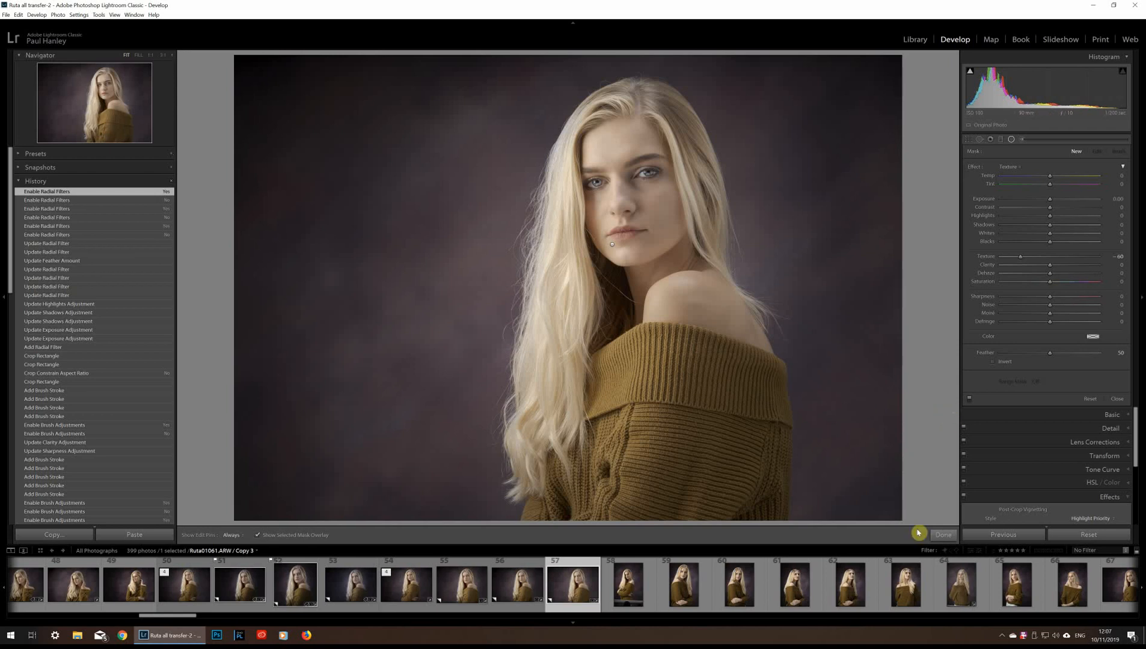
{"action": "left_click", "coordinate": [943, 535]}
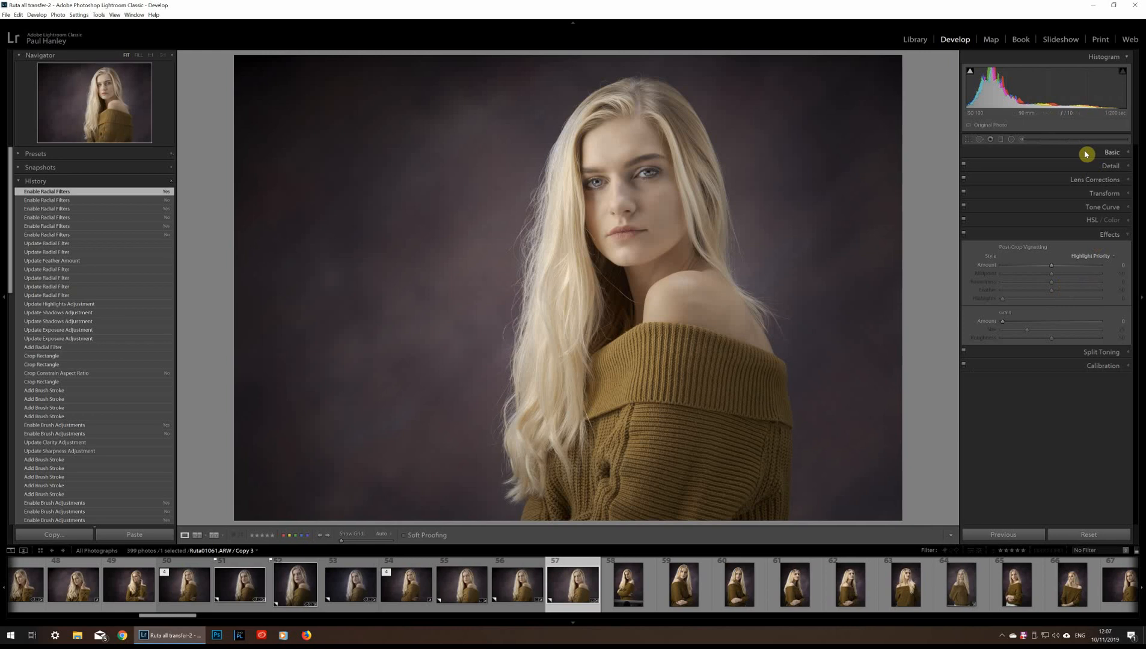
Set up a new Adjustment Brush mask with Texture 55 and Clarity 27
{"action": "left_click", "coordinate": [1022, 142]}
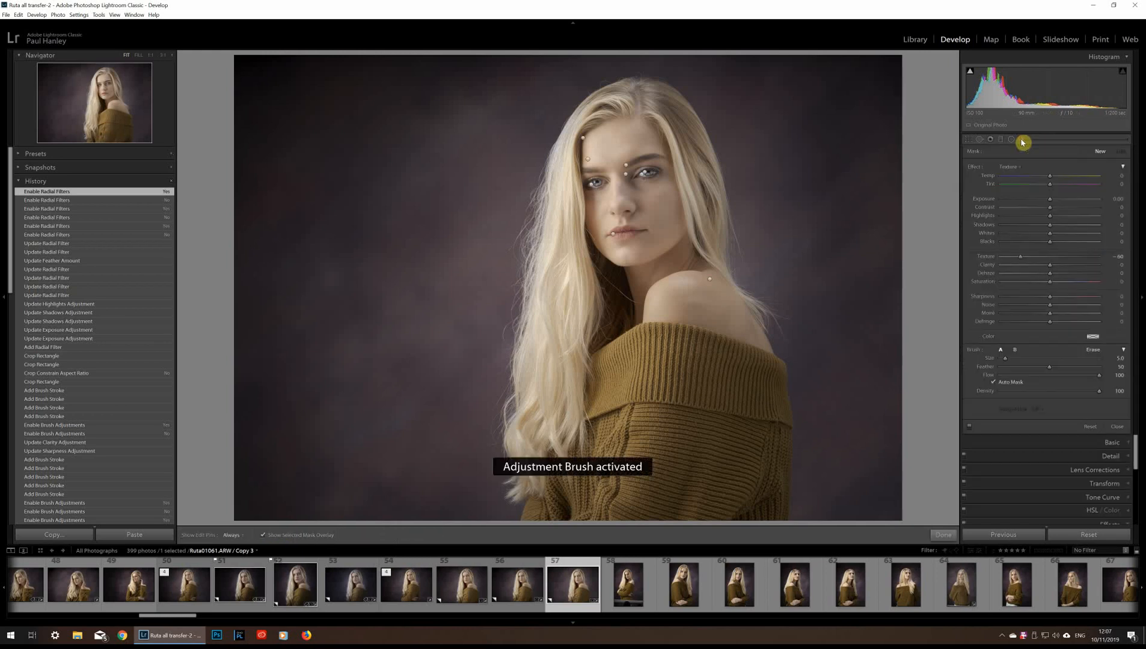
{"action": "left_click", "coordinate": [1007, 168]}
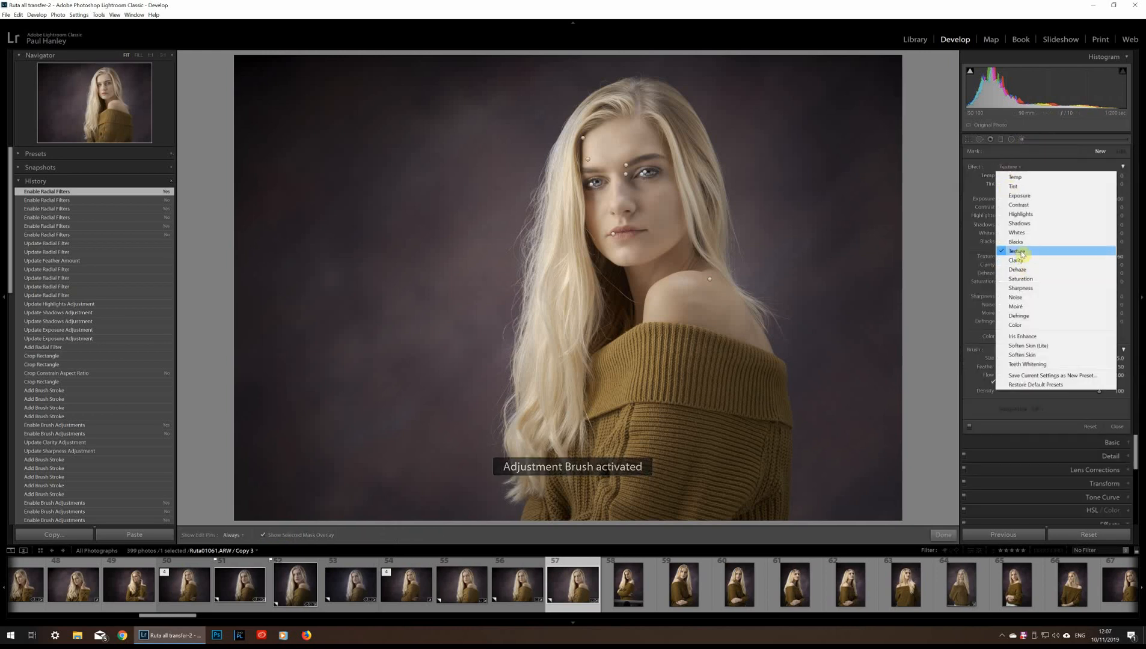
{"action": "left_click", "coordinate": [1016, 253]}
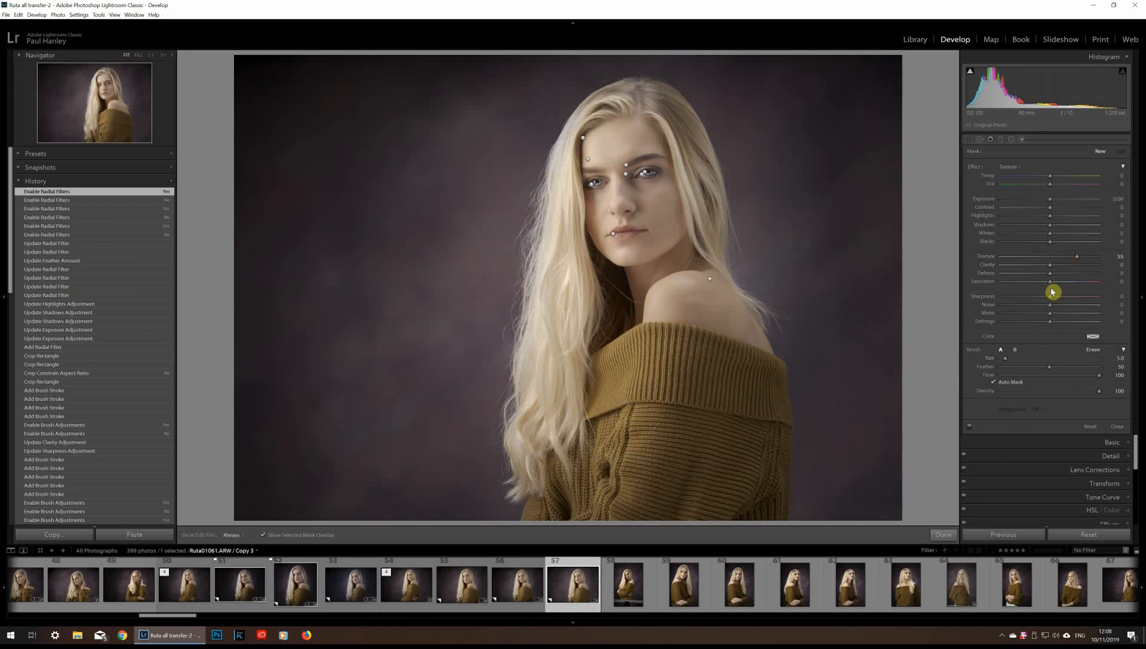
{"action": "left_click_drag", "start_coordinate": [1050, 269], "coordinate": [1068, 267]}
Paint the texture and clarity brush over the crown and both sides of the hair without the mask overlay, and close the brush
{"action": "left_click_drag", "start_coordinate": [620, 97], "coordinate": [596, 107]}
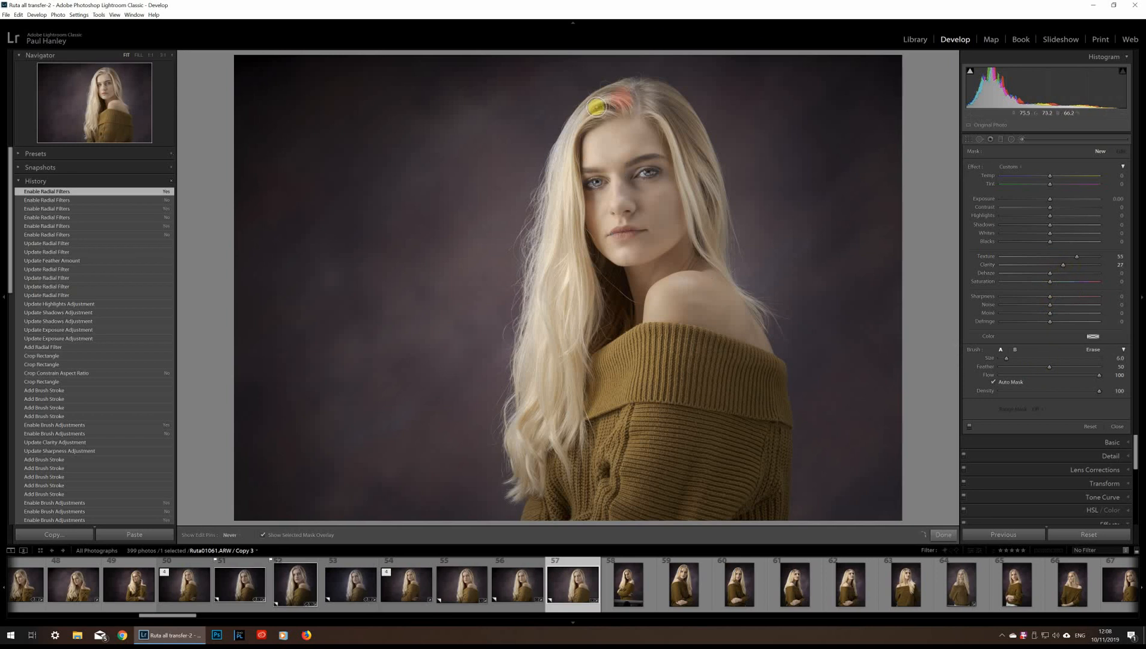
{"action": "left_click", "coordinate": [263, 535]}
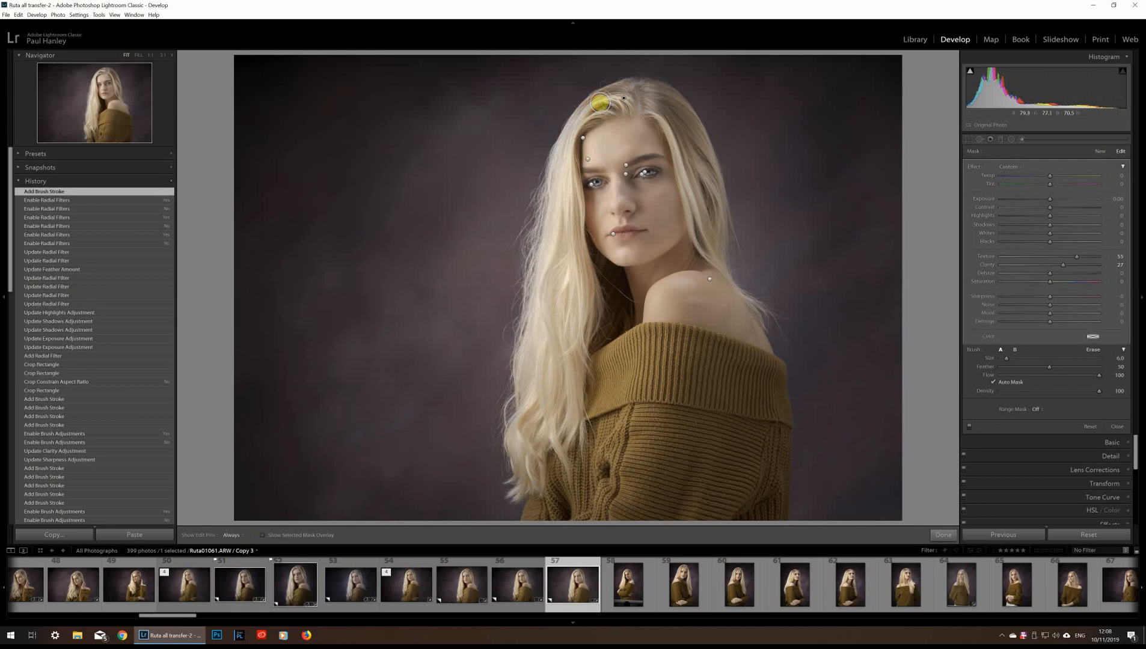
{"action": "key", "text": "h"}
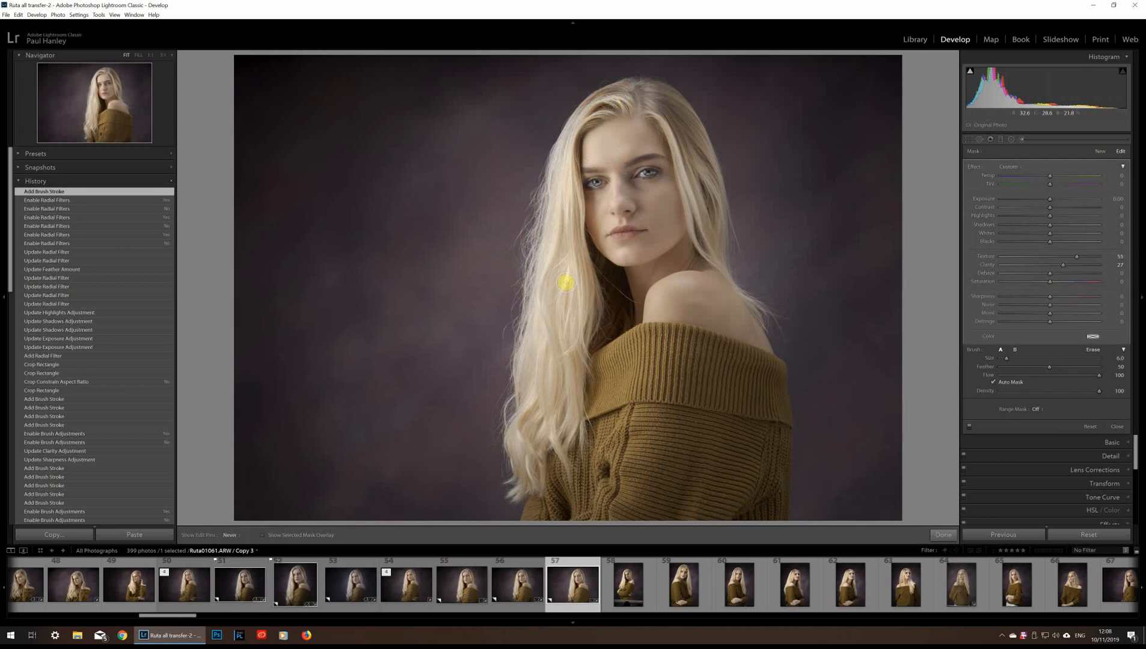
{"action": "left_click_drag", "start_coordinate": [551, 314], "coordinate": [552, 313]}
{"action": "scroll", "coordinate": [568, 296], "scroll_direction": "up", "scroll_amount": 2}
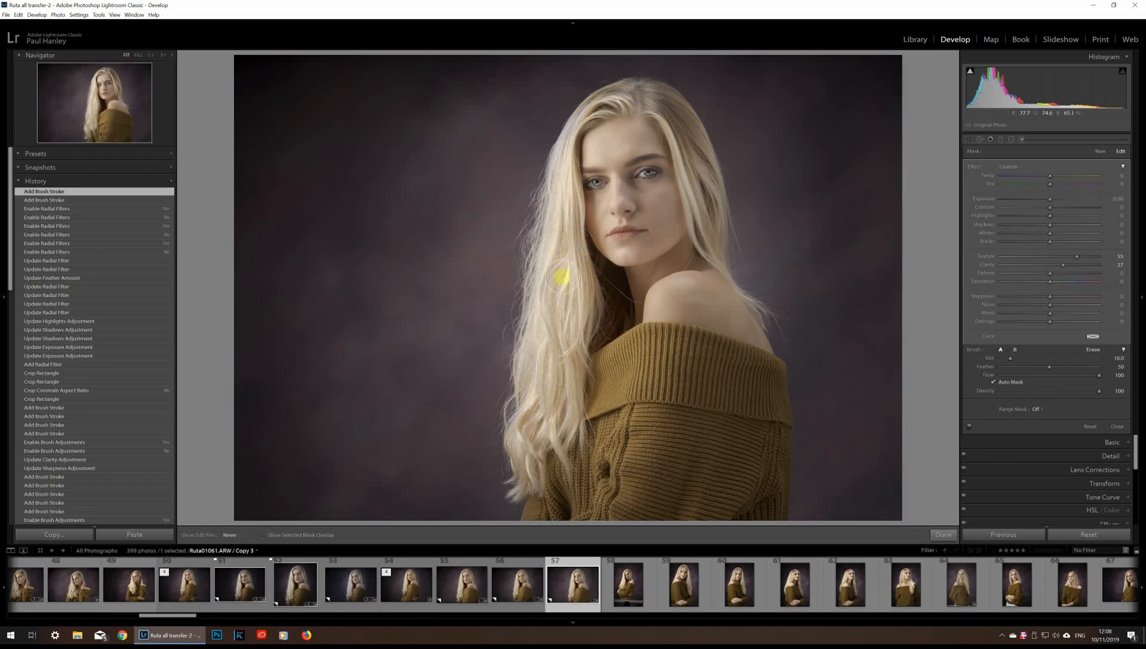
{"action": "mouse_move", "coordinate": [545, 299]}
{"action": "left_mouse_down"}
{"action": "mouse_move", "coordinate": [546, 426]}
{"action": "mouse_move", "coordinate": [530, 463]}
{"action": "left_mouse_up"}
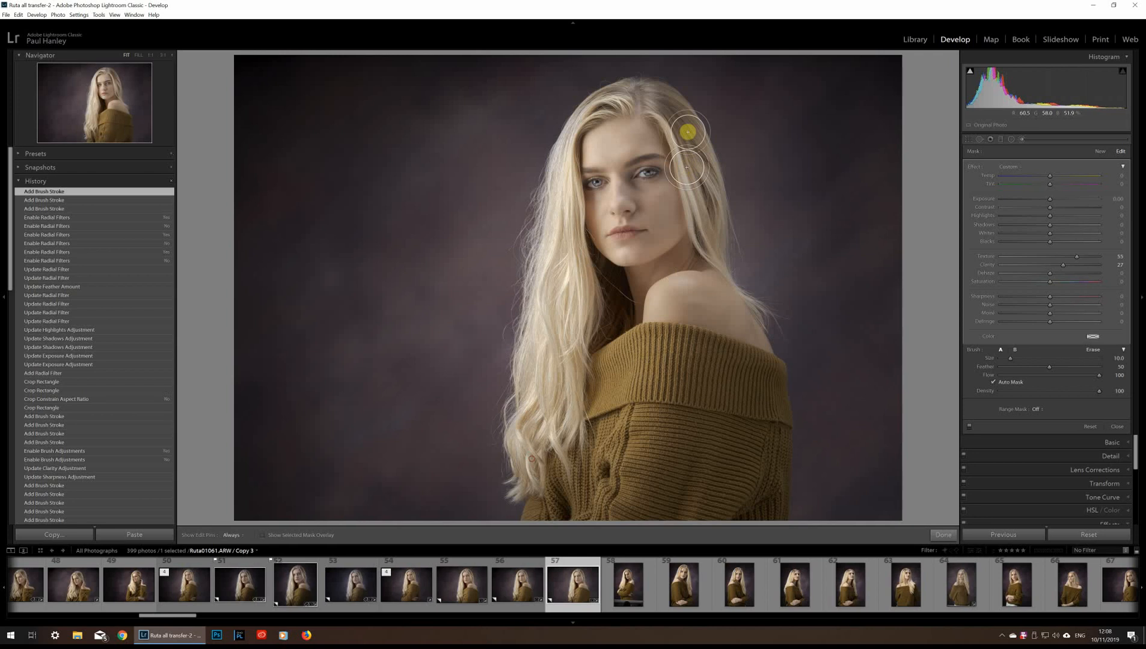
{"action": "scroll", "coordinate": [669, 101], "scroll_direction": "down", "scroll_amount": 1}
{"action": "mouse_move", "coordinate": [660, 104]}
{"action": "left_mouse_down"}
{"action": "mouse_move", "coordinate": [688, 148]}
{"action": "mouse_move", "coordinate": [711, 236]}
{"action": "mouse_move", "coordinate": [692, 151]}
{"action": "mouse_move", "coordinate": [672, 109]}
{"action": "mouse_move", "coordinate": [628, 101]}
{"action": "left_mouse_up"}
{"action": "left_click", "coordinate": [943, 536]}
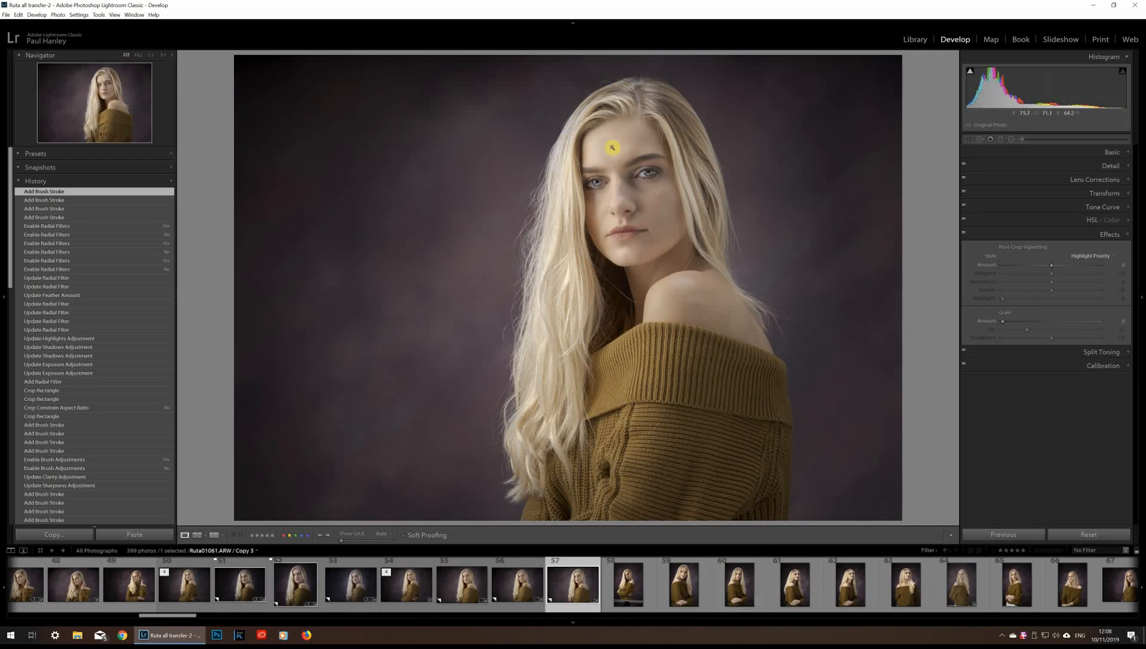
Inspect the face up close and send the edited portrait to Photoshop
{"action": "left_click", "coordinate": [614, 150]}
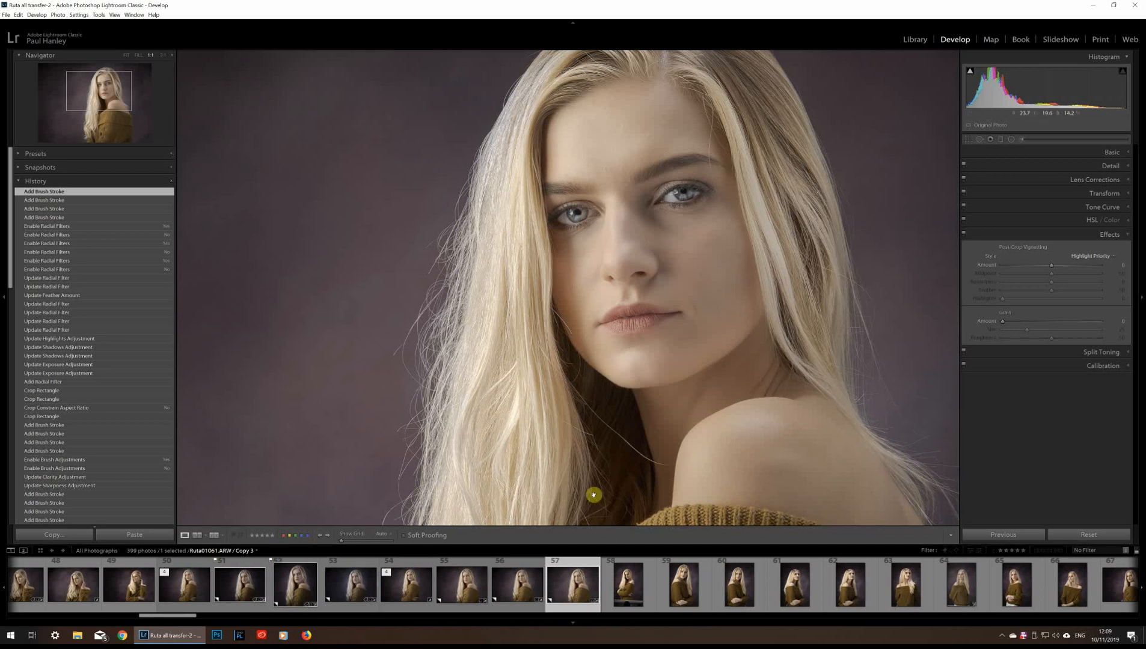
{"action": "right_click", "coordinate": [351, 307]}
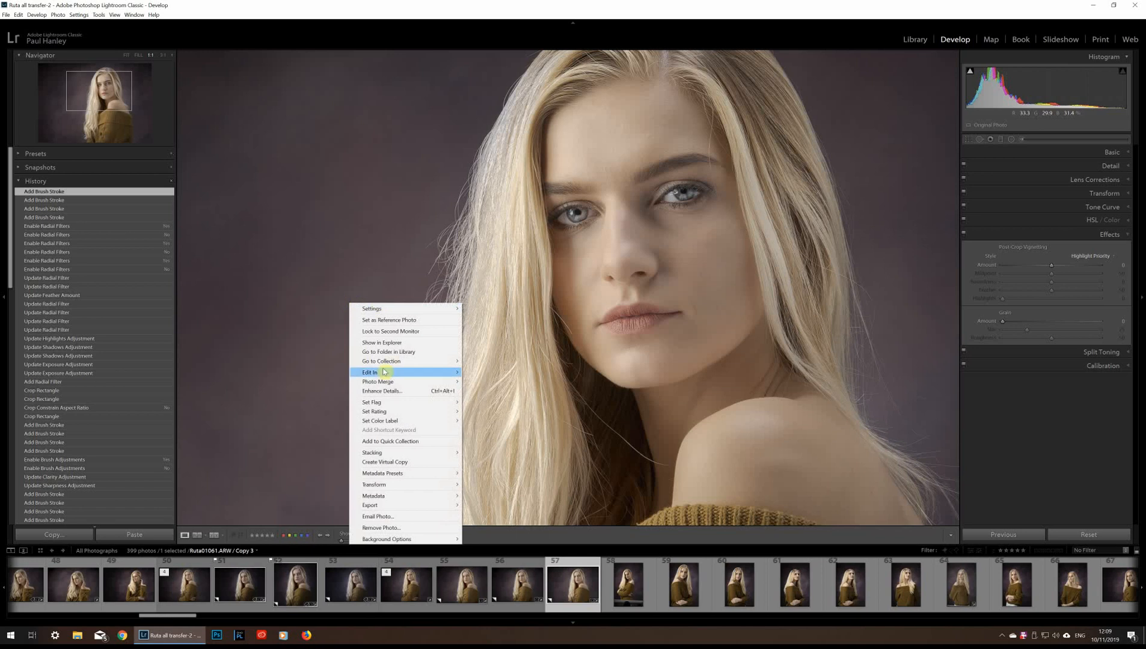
{"action": "mouse_move", "coordinate": [381, 376]}
{"action": "left_click", "coordinate": [528, 374]}
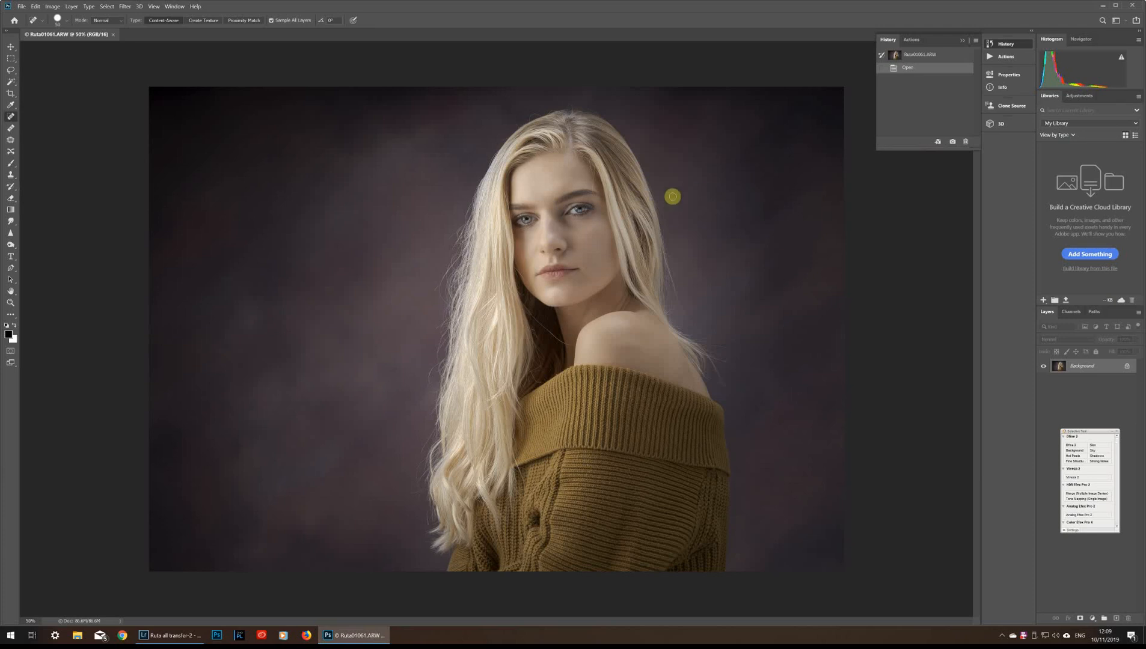
Remove small blemishes across the forehead and above the eyebrow with a small content-aware Spot Healing Brush
{"action": "scroll", "coordinate": [589, 239], "scroll_direction": "up", "scroll_amount": 3}
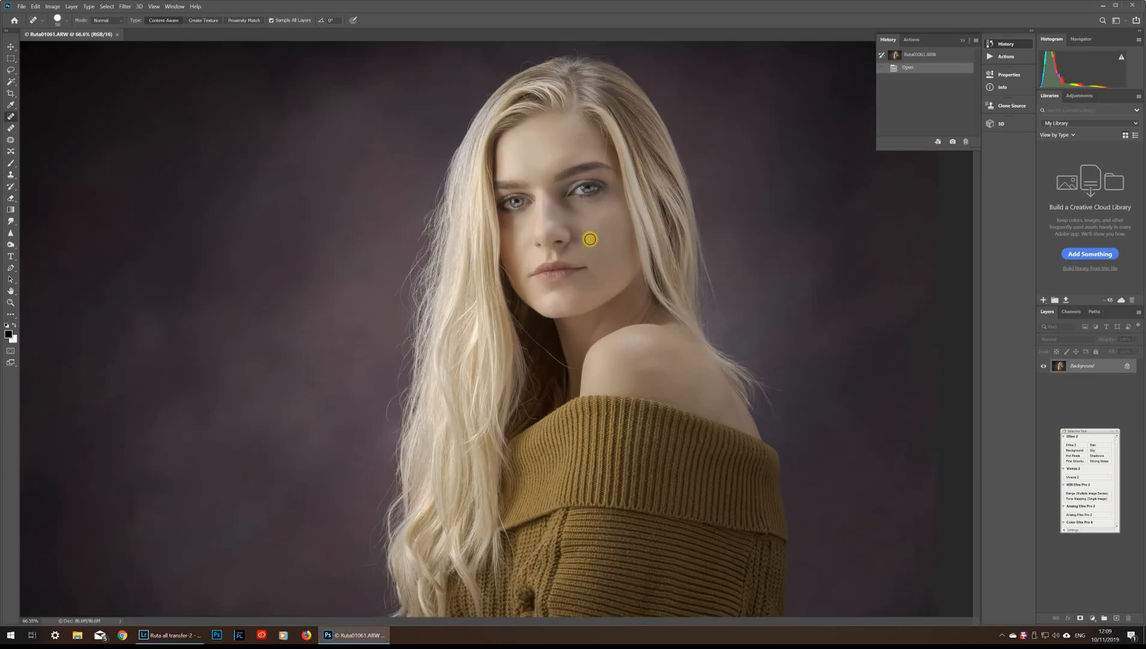
{"action": "scroll", "coordinate": [587, 239], "scroll_direction": "up", "scroll_amount": 1}
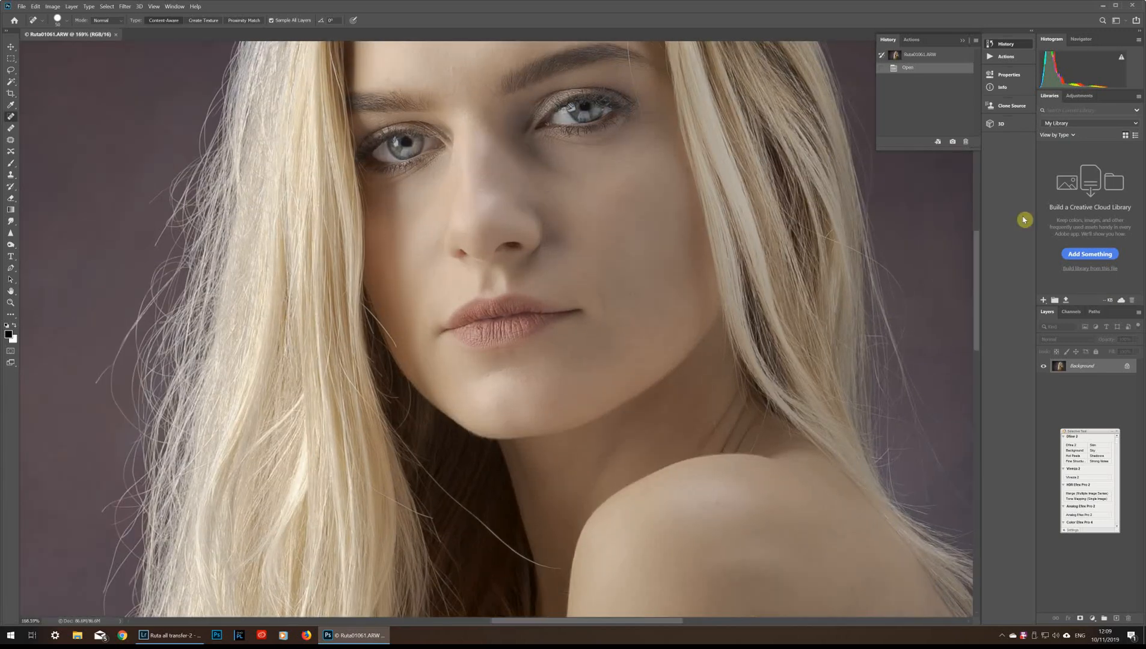
{"action": "left_click_drag", "start_coordinate": [976, 252], "coordinate": [981, 214]}
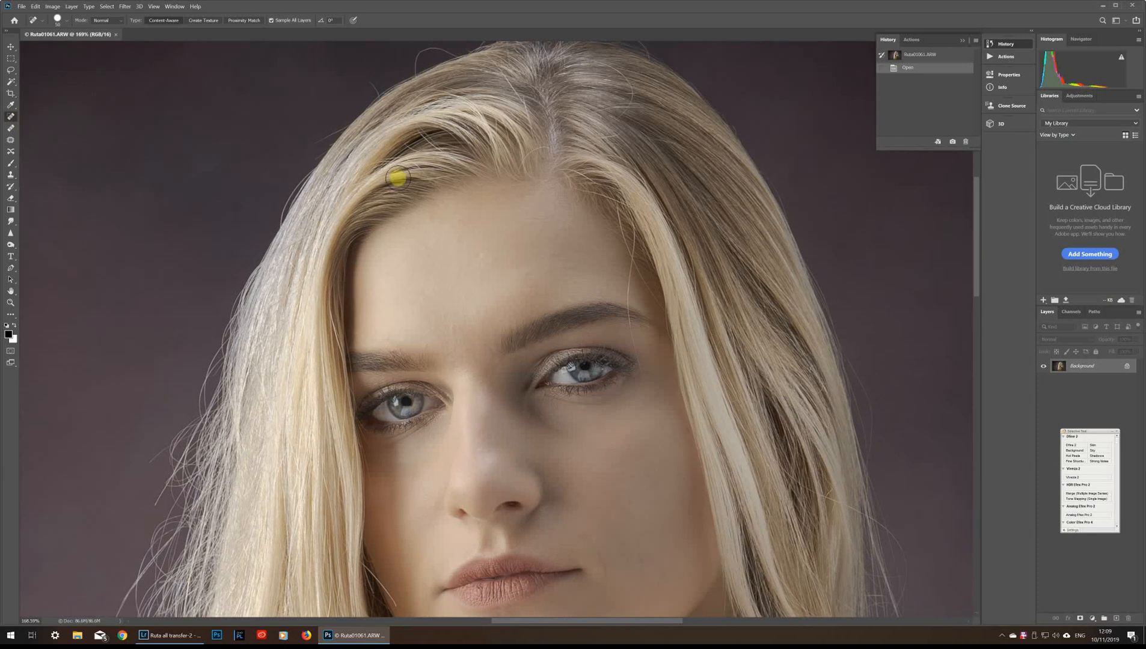
{"action": "scroll", "coordinate": [449, 273], "scroll_direction": "down", "scroll_amount": 1}
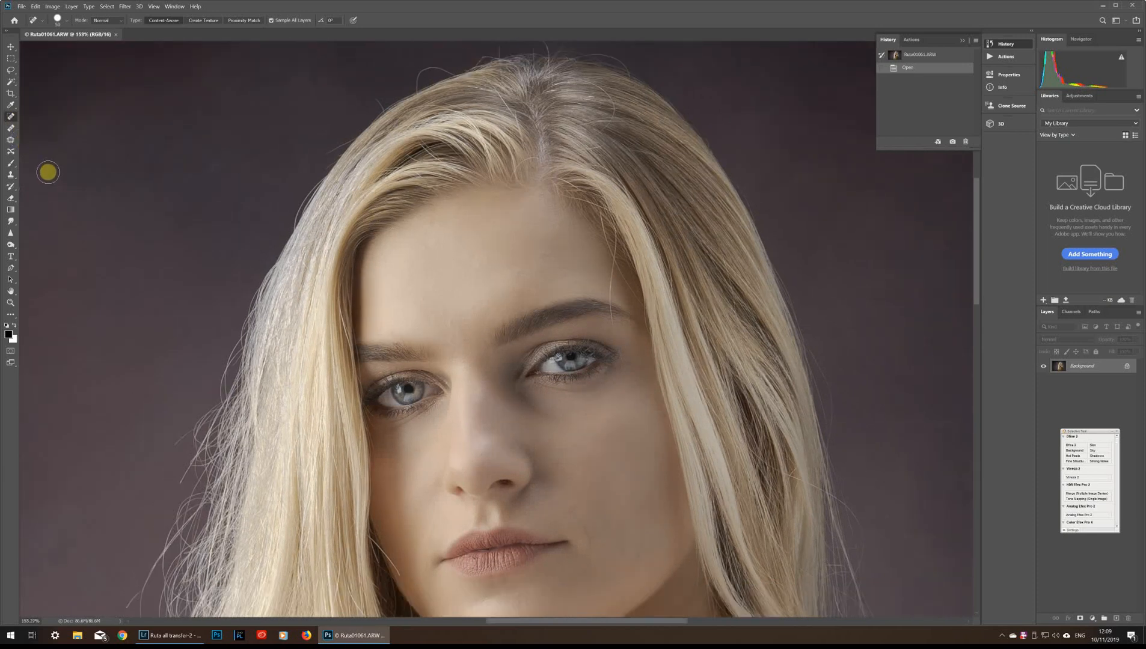
{"action": "left_click", "coordinate": [10, 128]}
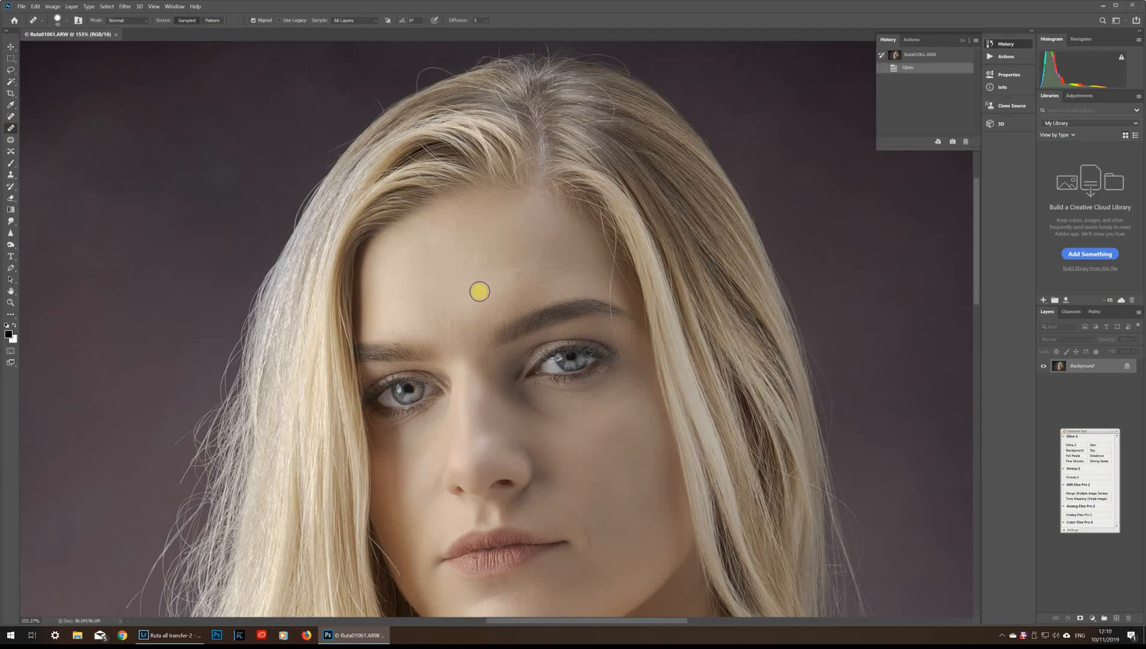
{"action": "key", "text": "["}
{"action": "key", "text": "["}
{"action": "left_click", "coordinate": [11, 117]}
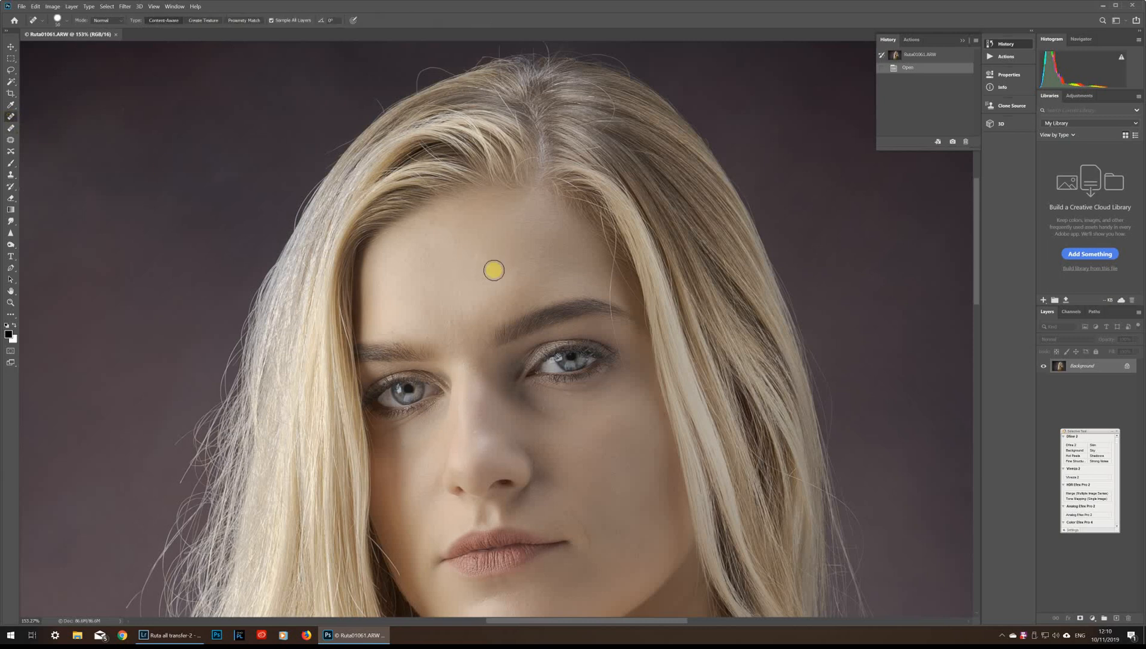
{"action": "left_click", "coordinate": [518, 272]}
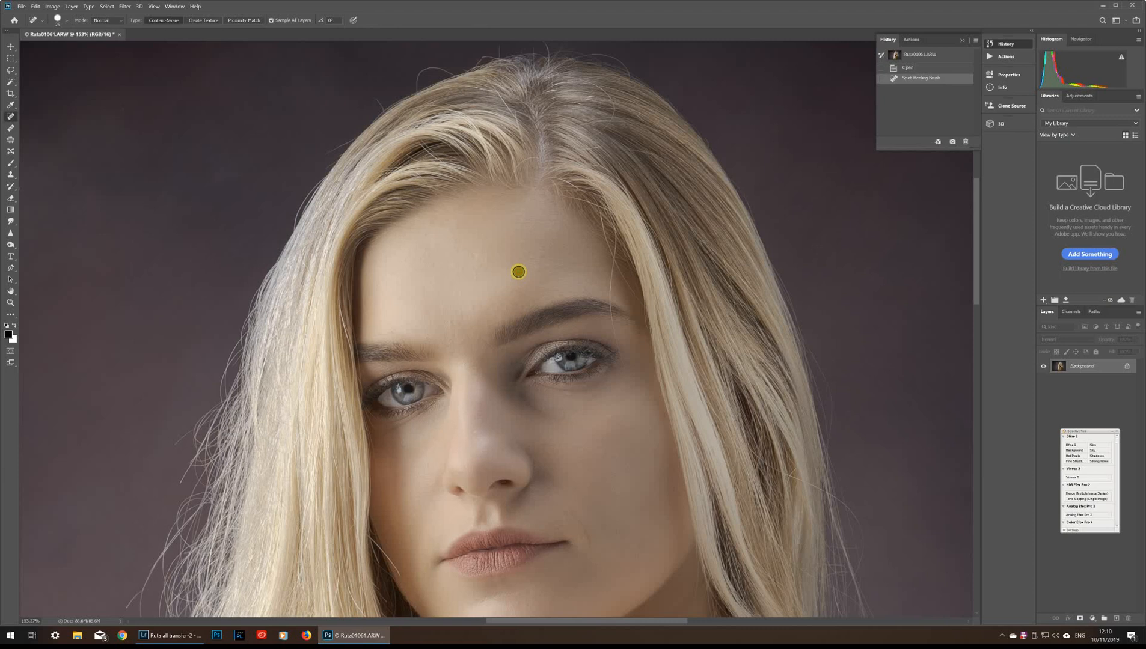
{"action": "left_click", "coordinate": [452, 319]}
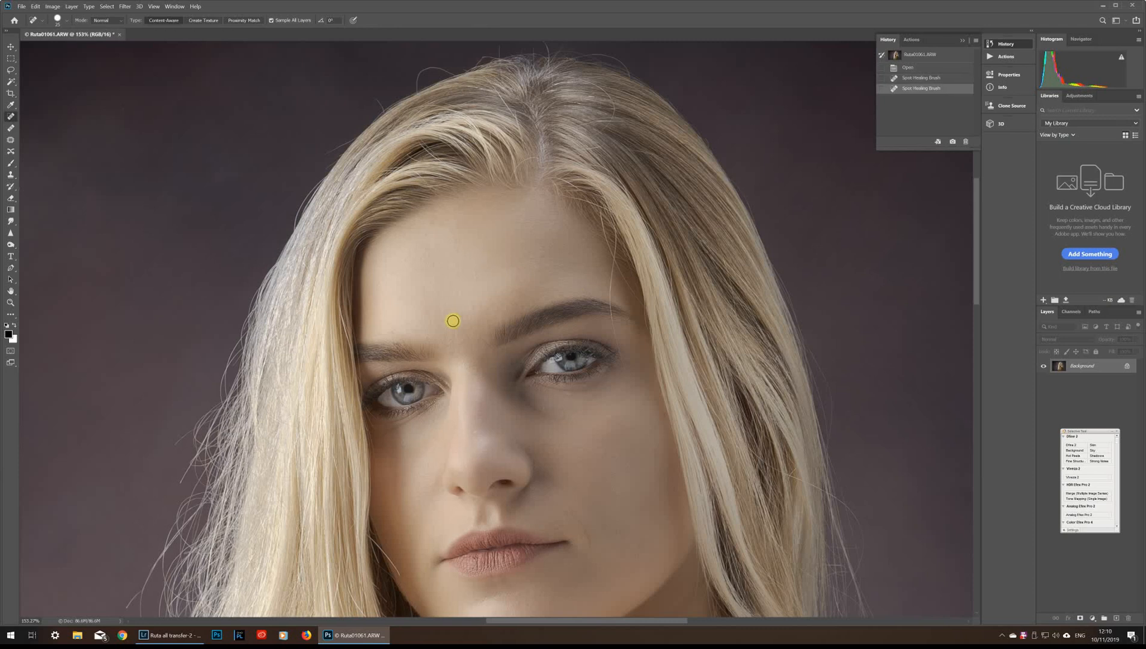
{"action": "left_click", "coordinate": [481, 335]}
{"action": "left_click", "coordinate": [422, 335]}
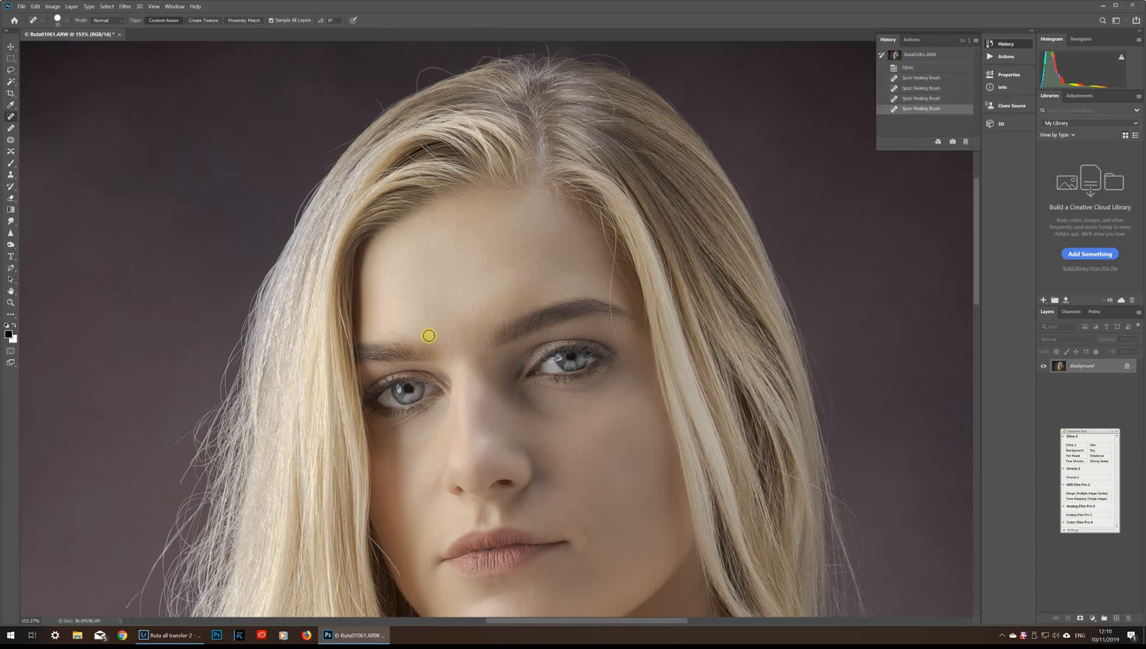
{"action": "left_click", "coordinate": [429, 335]}
Clean up the fine marks along the eyebrow and between the brows with a smaller Spot Healing Brush
{"action": "key", "text": "p"}
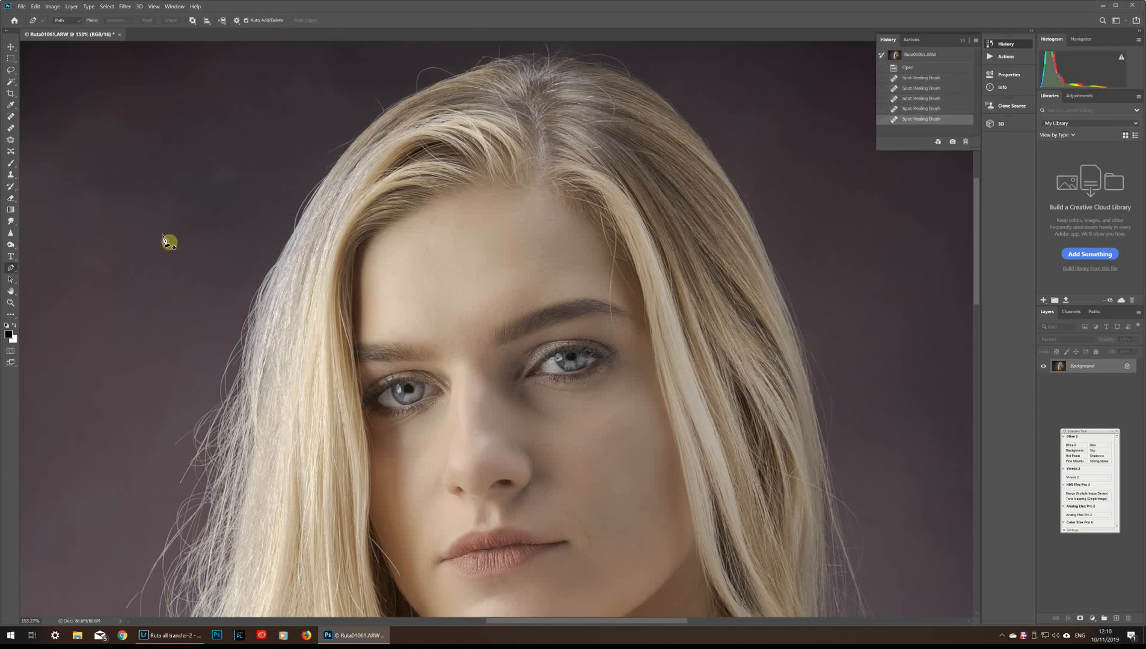
{"action": "left_click", "coordinate": [11, 117]}
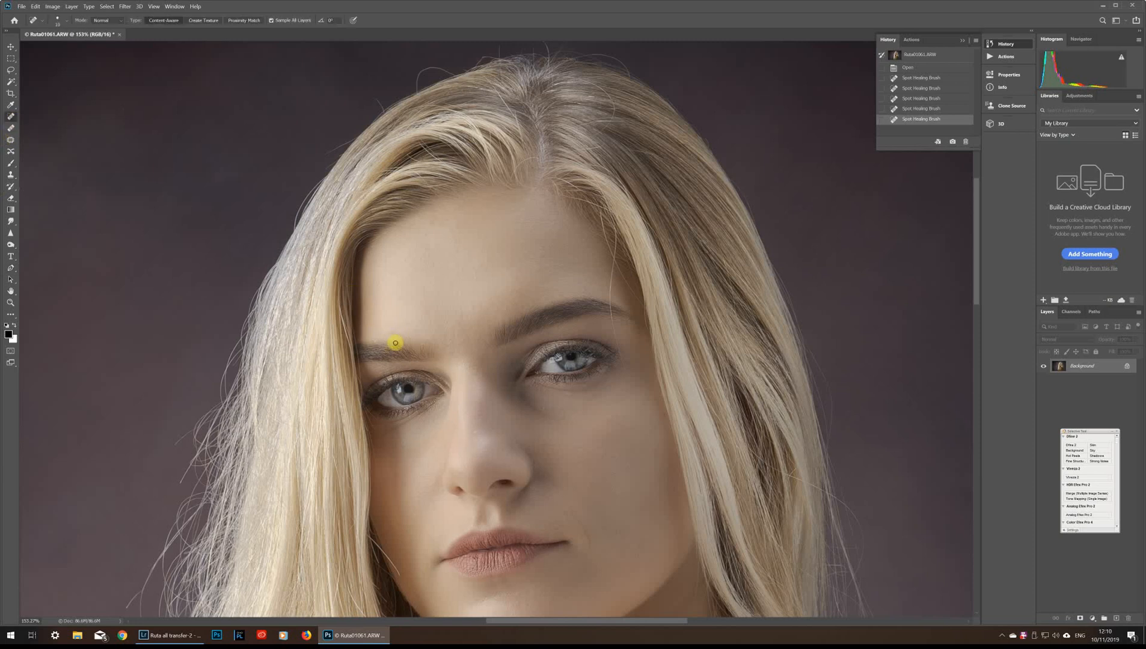
{"action": "left_click", "coordinate": [396, 341]}
{"action": "left_click", "coordinate": [392, 332]}
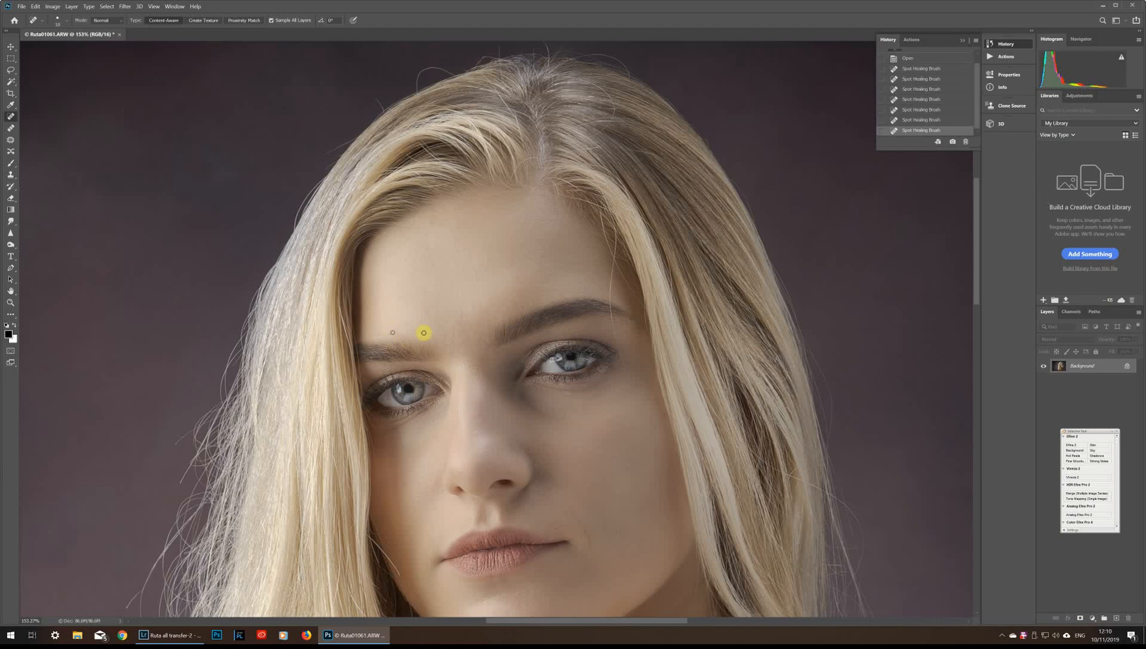
{"action": "left_click_drag", "start_coordinate": [478, 333], "coordinate": [491, 351]}
{"action": "key", "text": "bracketright"}
Retouch the remaining marks on the nose, cheeks, under-eye area and chin with the Healing Brush and Spot Healing Brush
{"action": "left_click", "coordinate": [10, 128]}
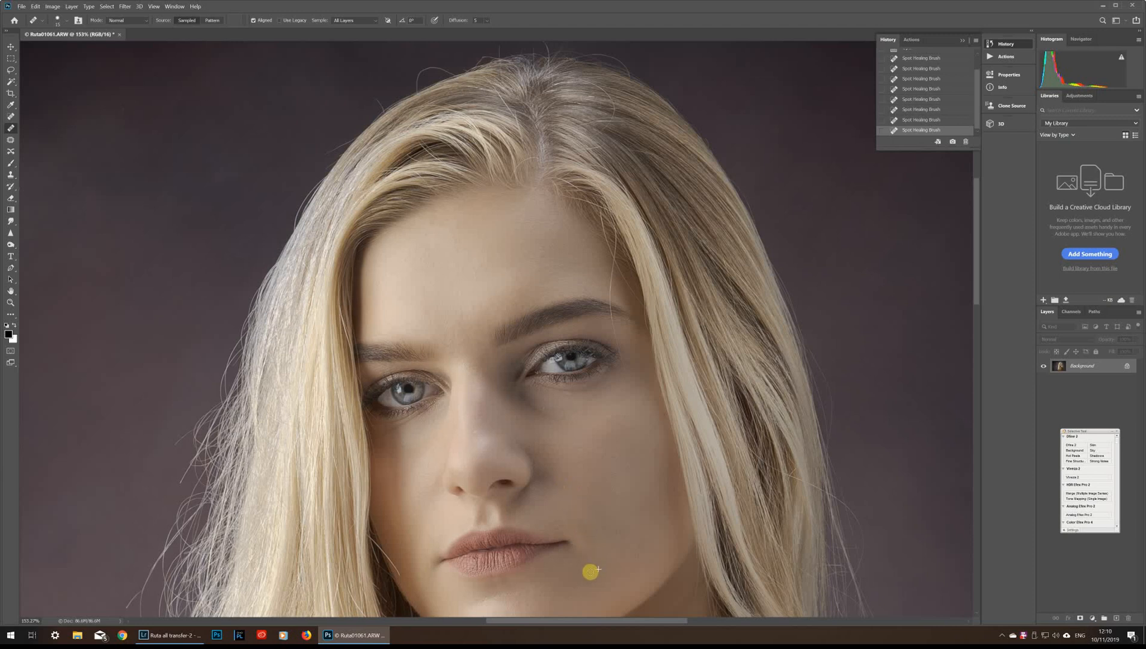
{"action": "left_click", "coordinate": [11, 116]}
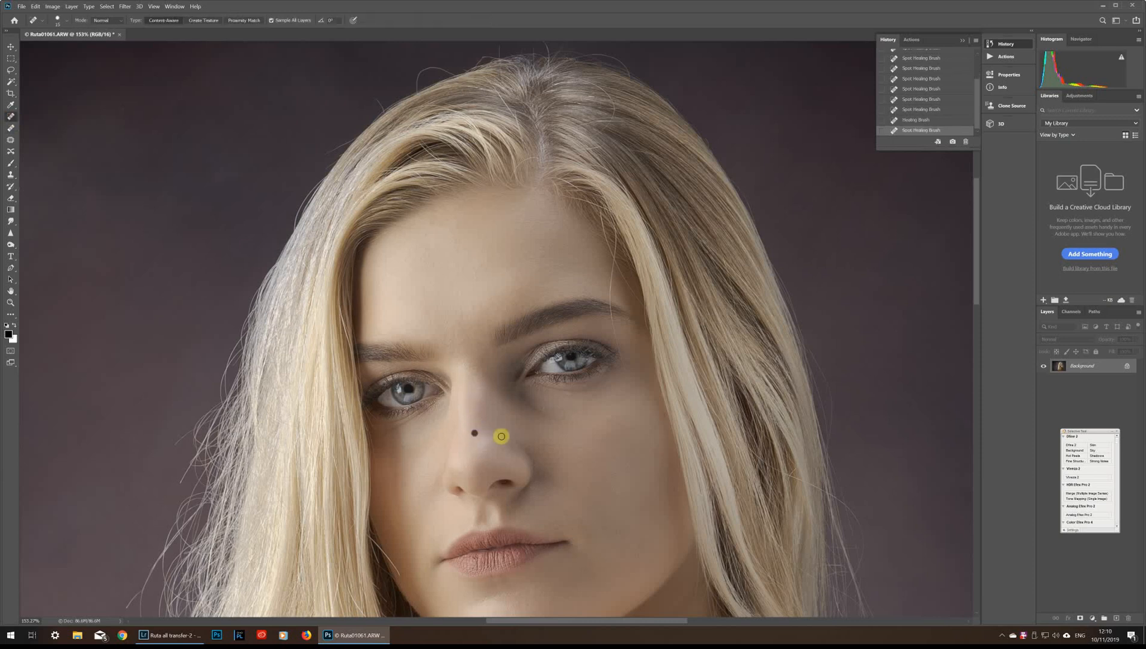
{"action": "left_click", "coordinate": [526, 459]}
{"action": "left_click", "coordinate": [532, 463]}
{"action": "left_click", "coordinate": [605, 455]}
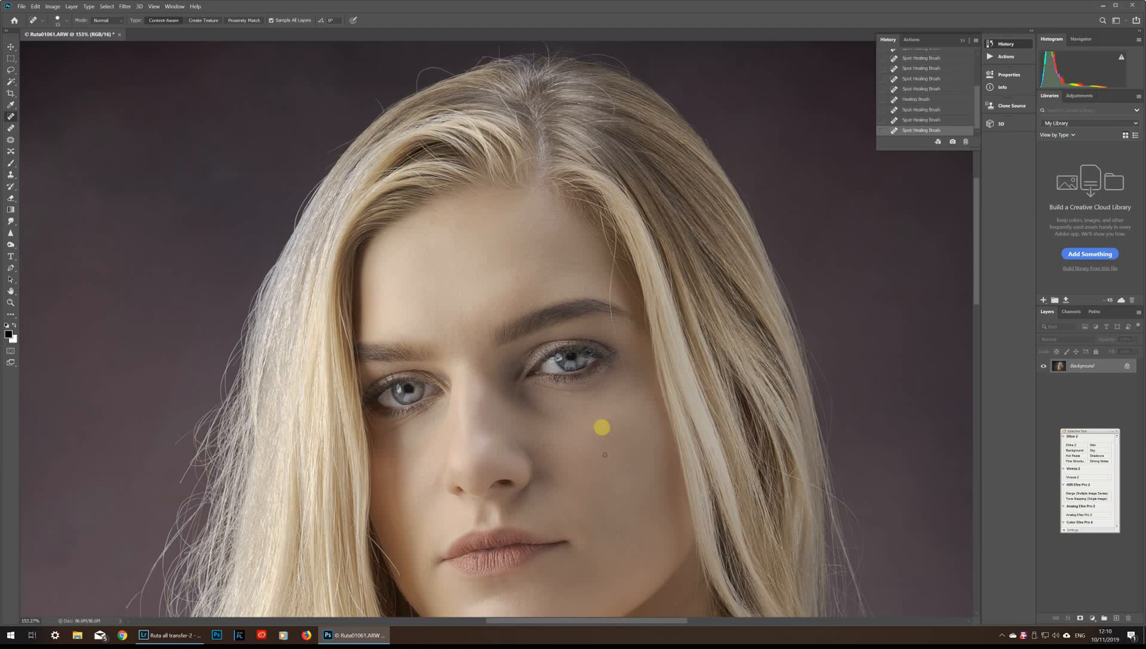
{"action": "left_click", "coordinate": [608, 418]}
{"action": "left_click", "coordinate": [583, 387]}
{"action": "left_click", "coordinate": [584, 387]}
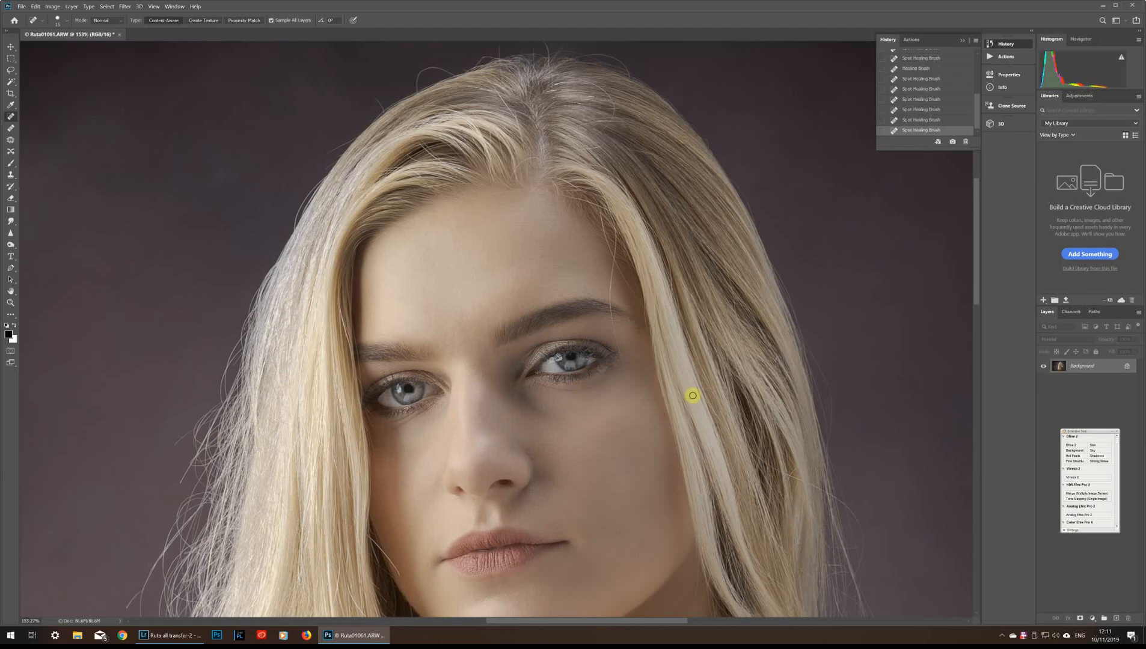
{"action": "left_click", "coordinate": [436, 492]}
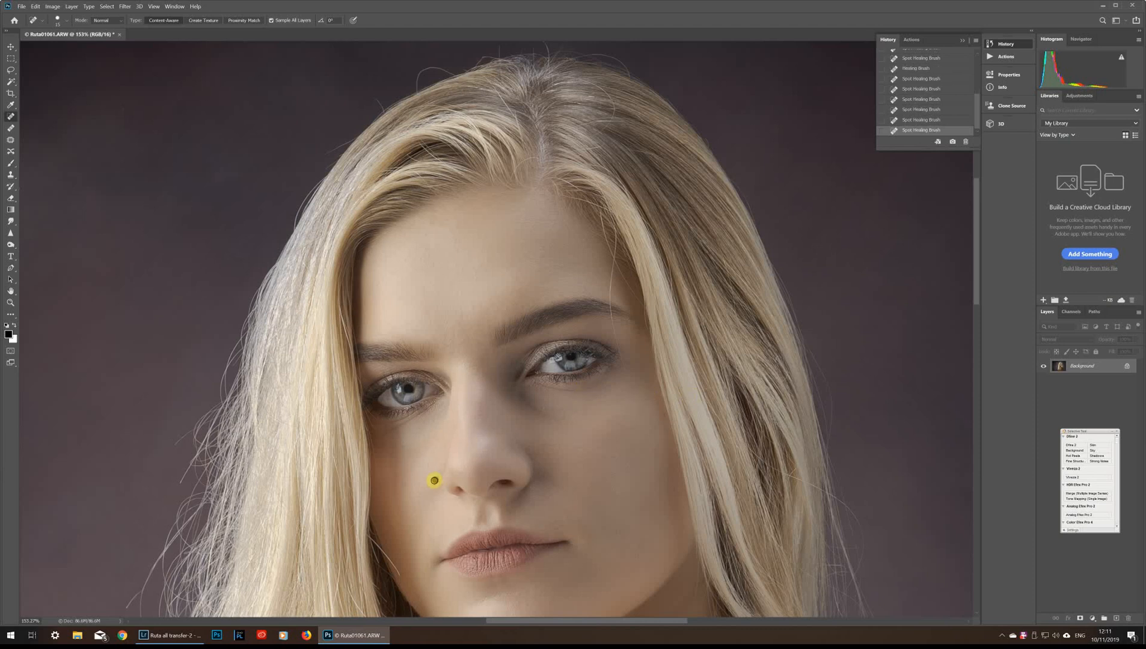
{"action": "left_click", "coordinate": [478, 600]}
Rotate the whole portrait slightly counterclockwise with a content-aware crop, trim the lower edge a little, and apply it
{"action": "left_click", "coordinate": [153, 7]}
{"action": "left_click", "coordinate": [176, 86]}
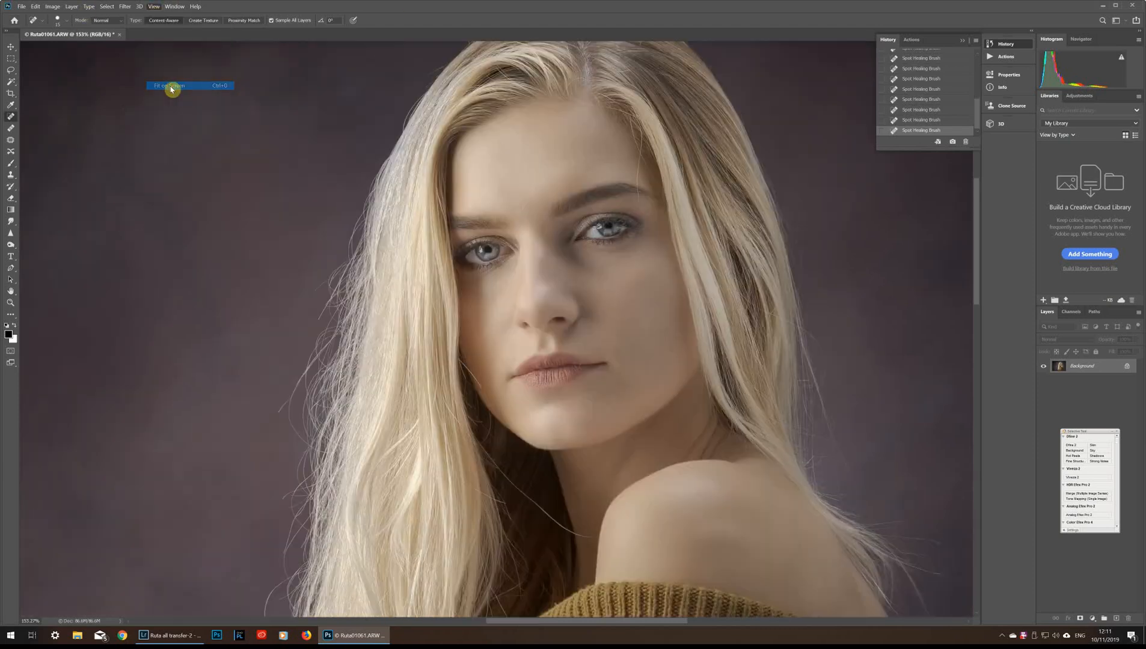
{"action": "scroll", "coordinate": [318, 231], "scroll_direction": "down", "scroll_amount": 3}
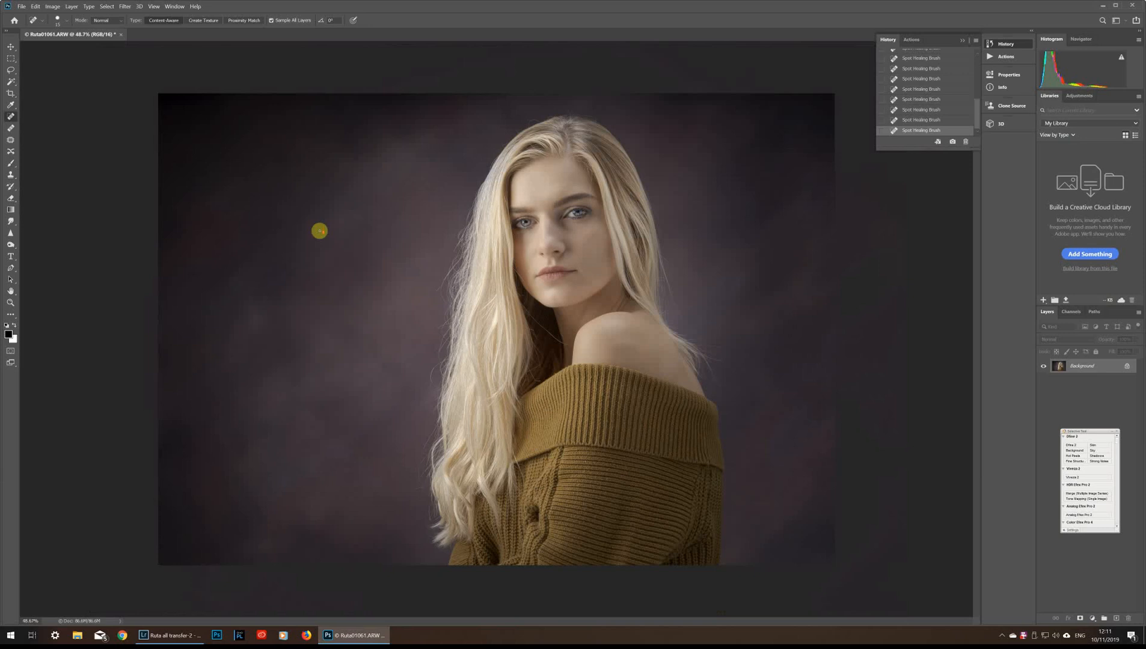
{"action": "left_click", "coordinate": [11, 94]}
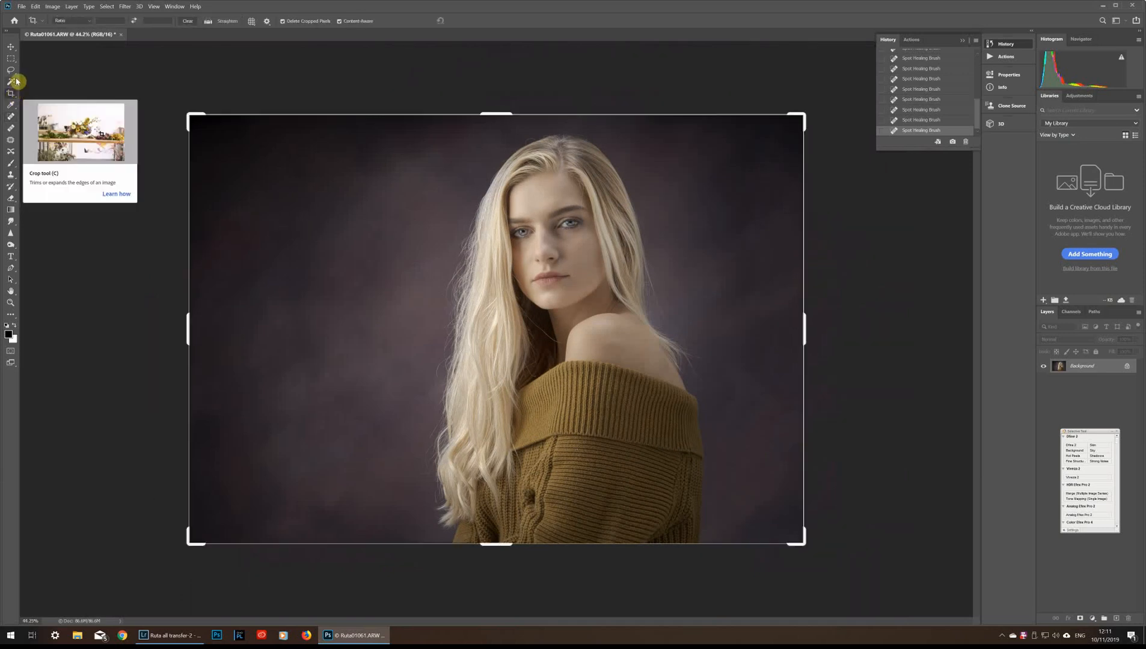
{"action": "left_click_drag", "start_coordinate": [166, 106], "coordinate": [136, 130]}
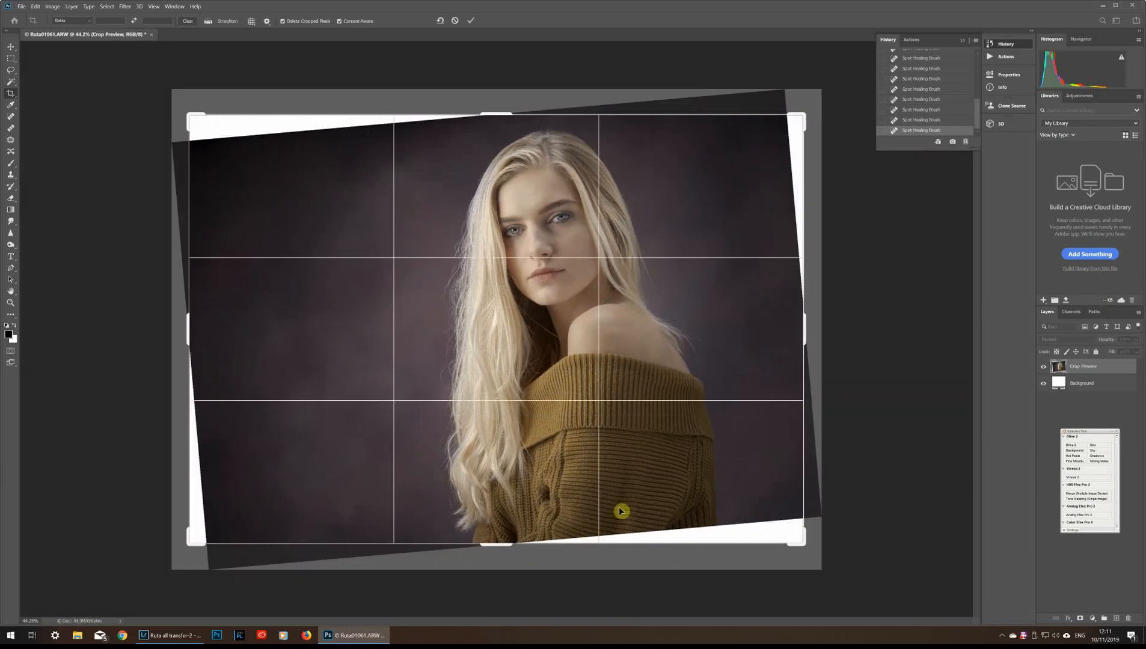
{"action": "left_click_drag", "start_coordinate": [497, 545], "coordinate": [501, 540]}
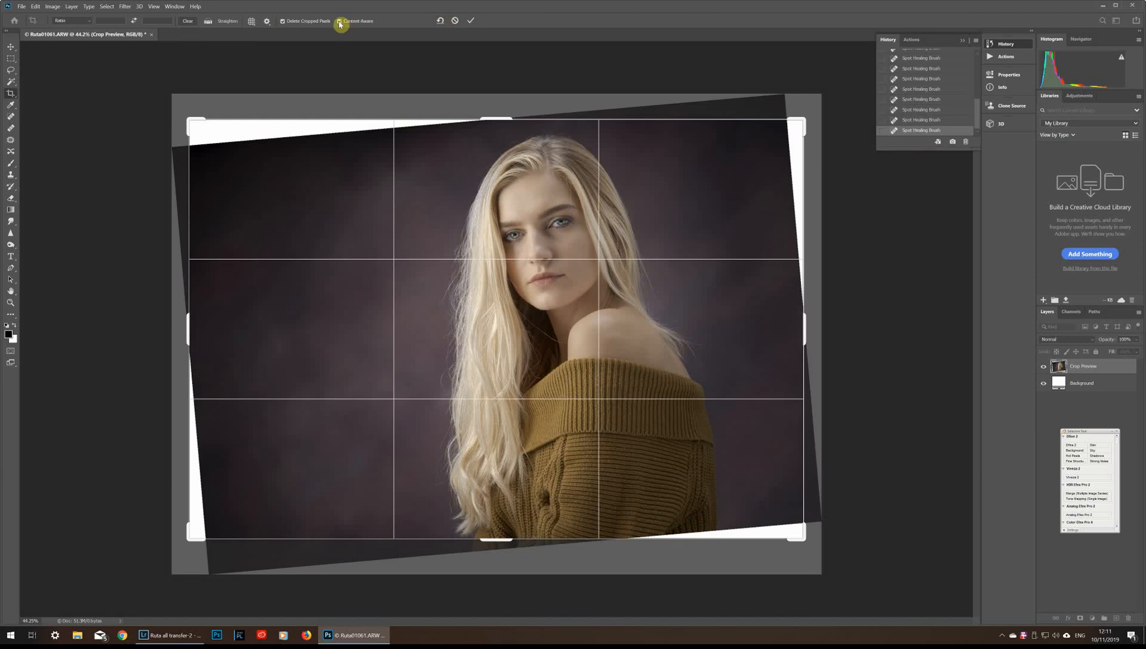
{"action": "left_click", "coordinate": [471, 21]}
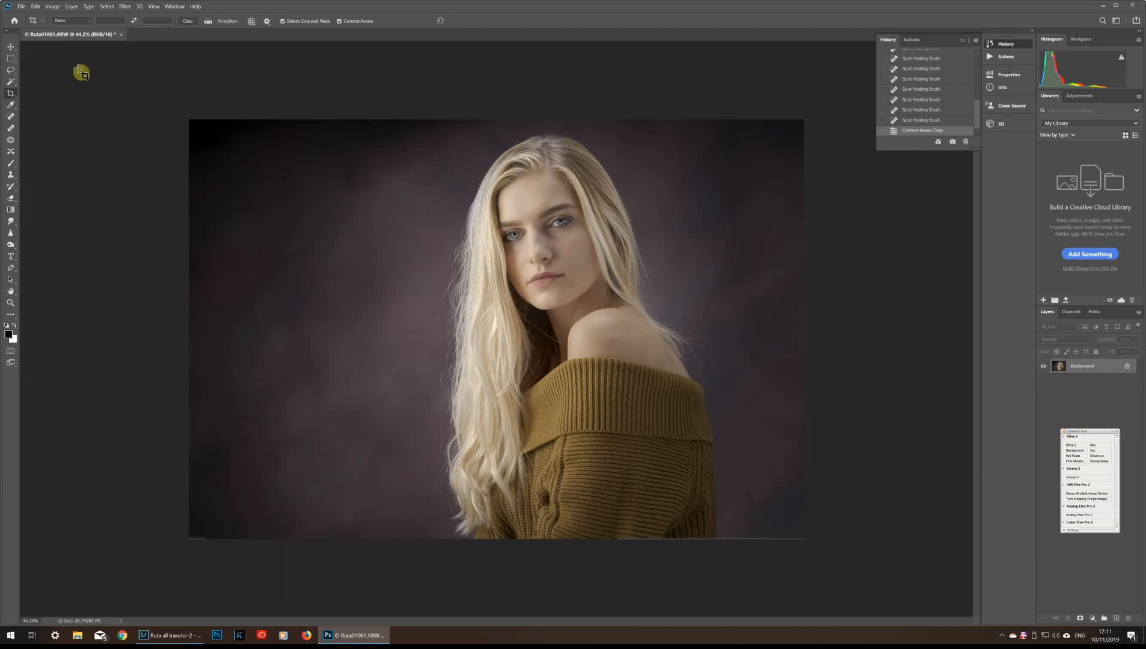
Save the retouched portrait, then switch to Lightroom and fit the whole edited image in view
{"action": "left_click", "coordinate": [21, 6]}
{"action": "left_click", "coordinate": [36, 103]}
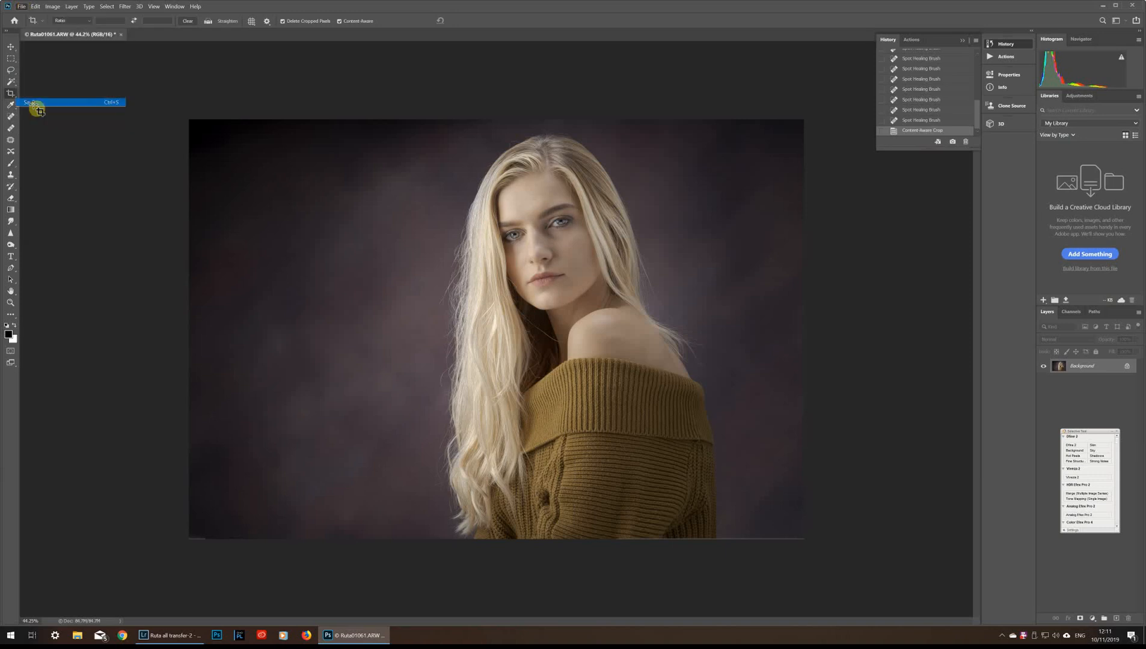
{"action": "left_click", "coordinate": [176, 638]}
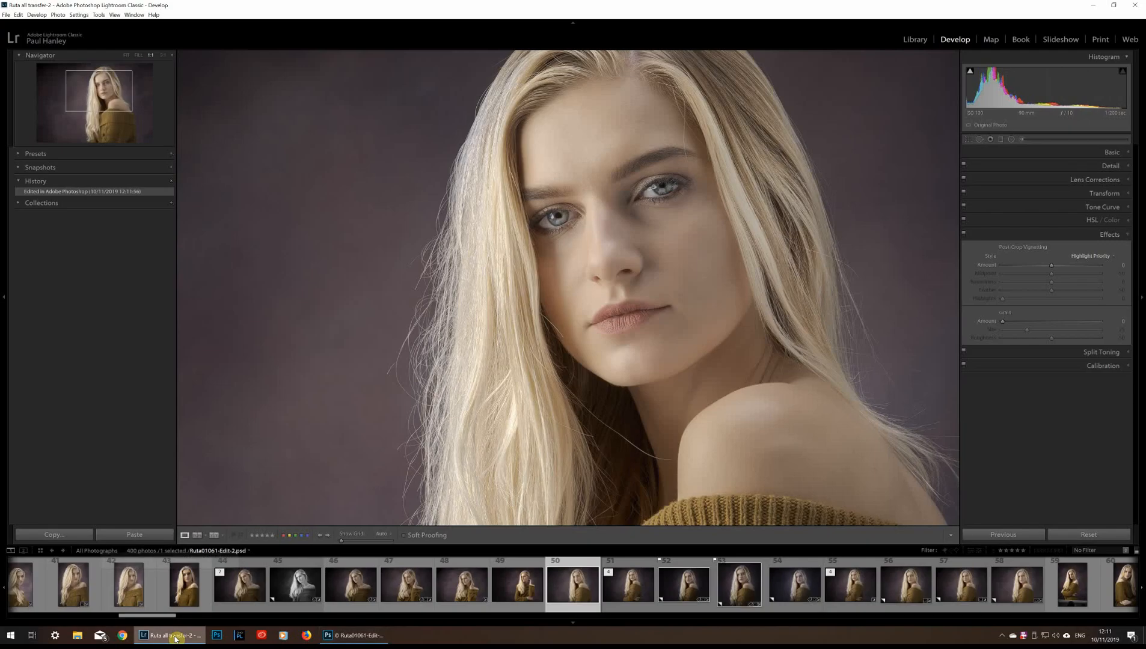
{"action": "left_click", "coordinate": [125, 56]}
{"action": "left_click", "coordinate": [126, 55]}
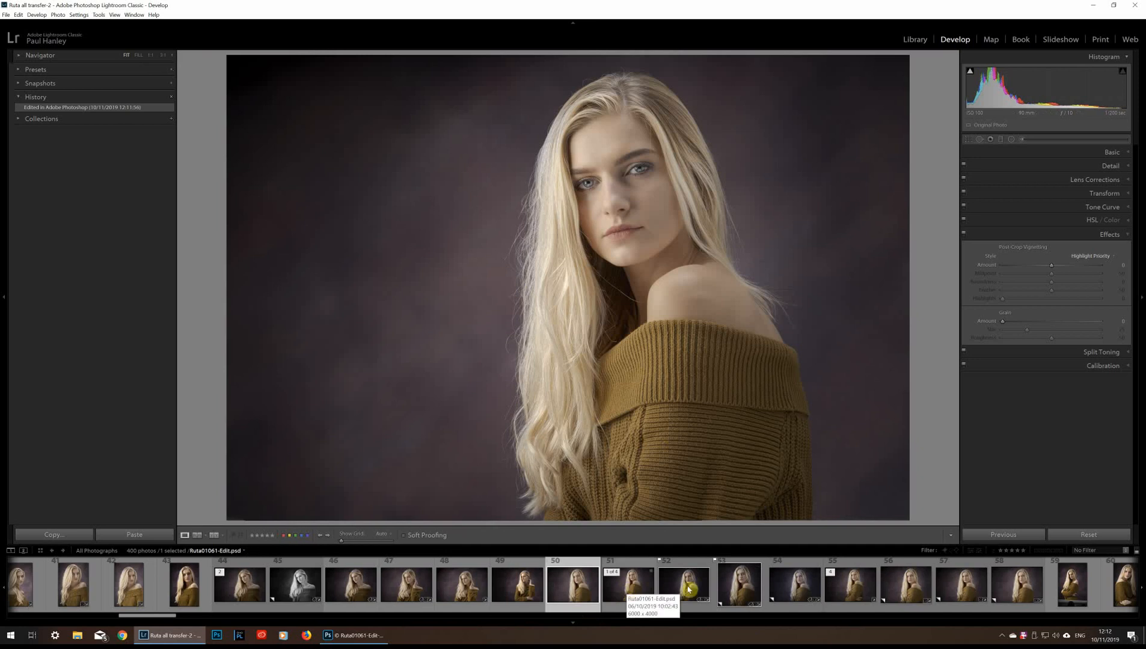
Compare the original ARW photo at its Import history state with the retouched Edit-2 PSD version
{"action": "left_click", "coordinate": [856, 591]}
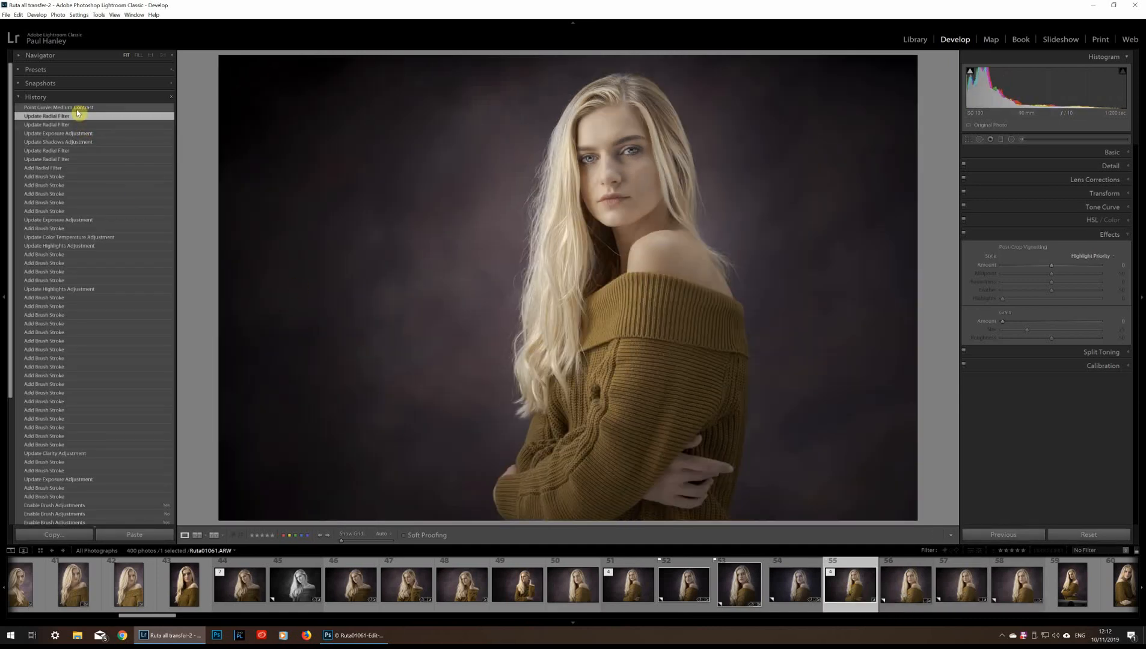
{"action": "scroll", "coordinate": [107, 384], "scroll_direction": "down", "scroll_amount": 5}
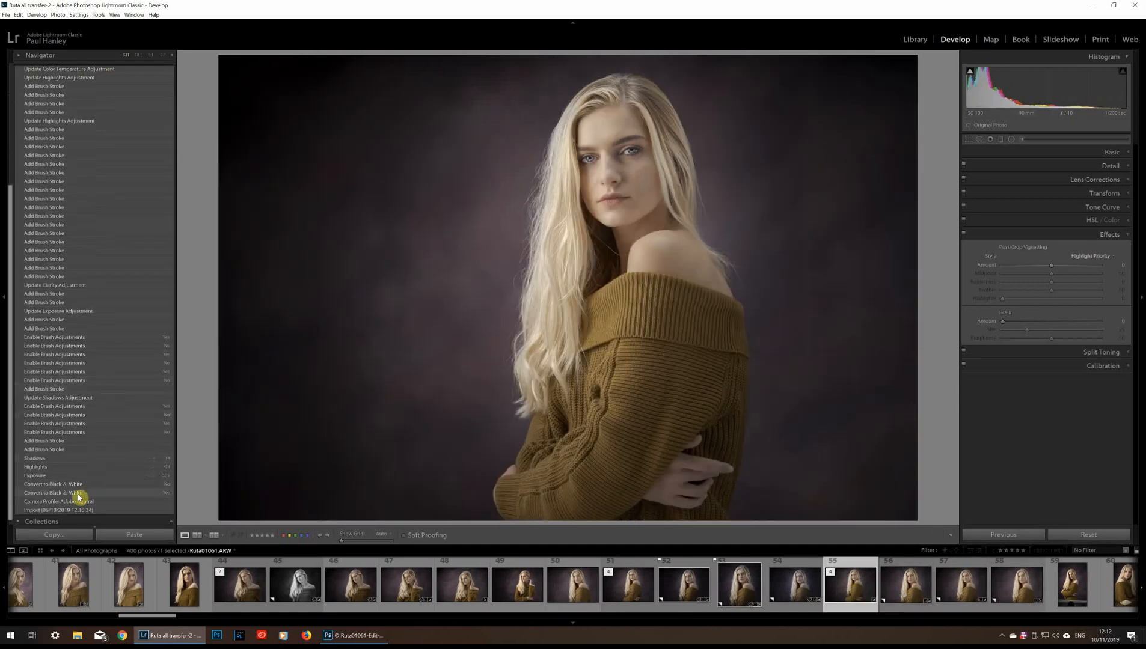
{"action": "left_click", "coordinate": [68, 510]}
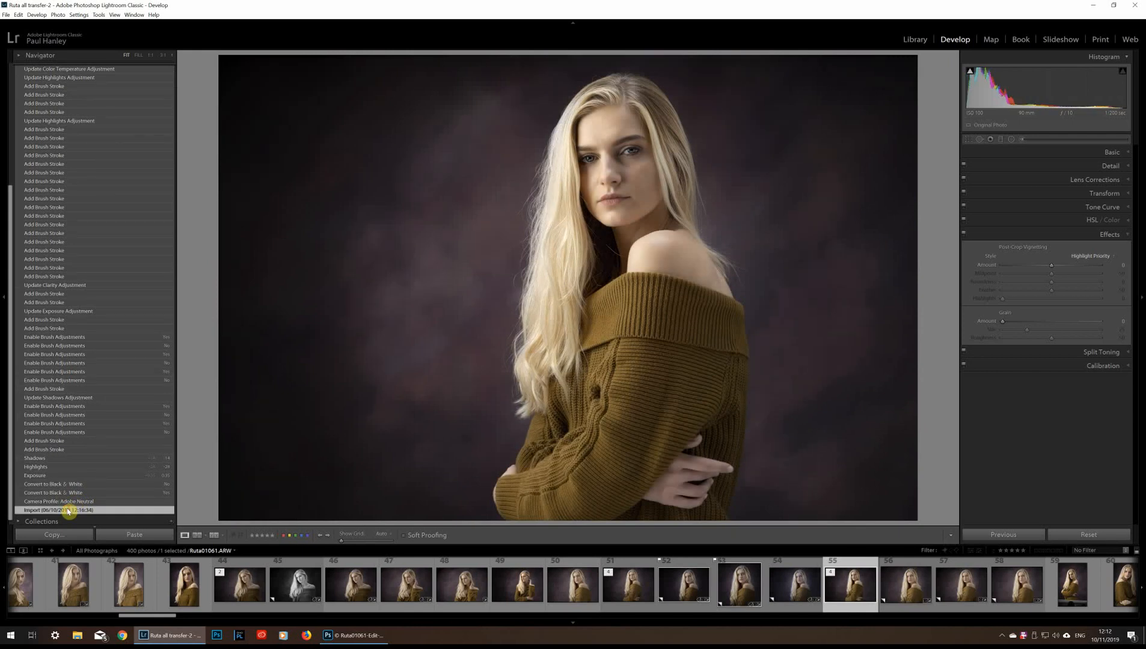
{"action": "left_click", "coordinate": [574, 590]}
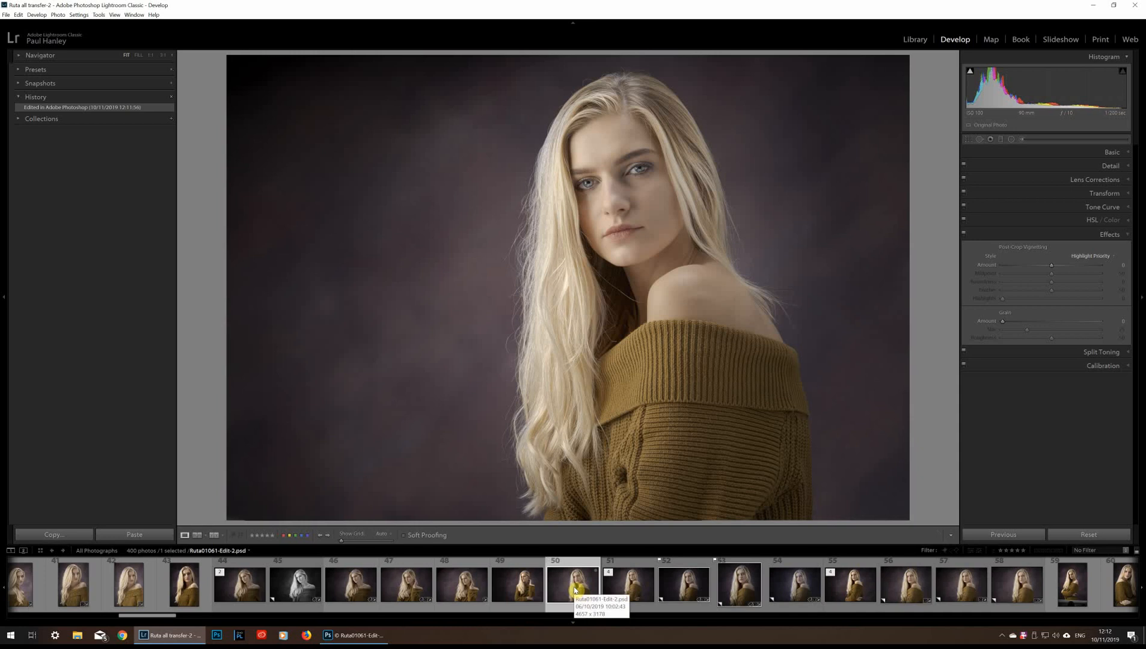